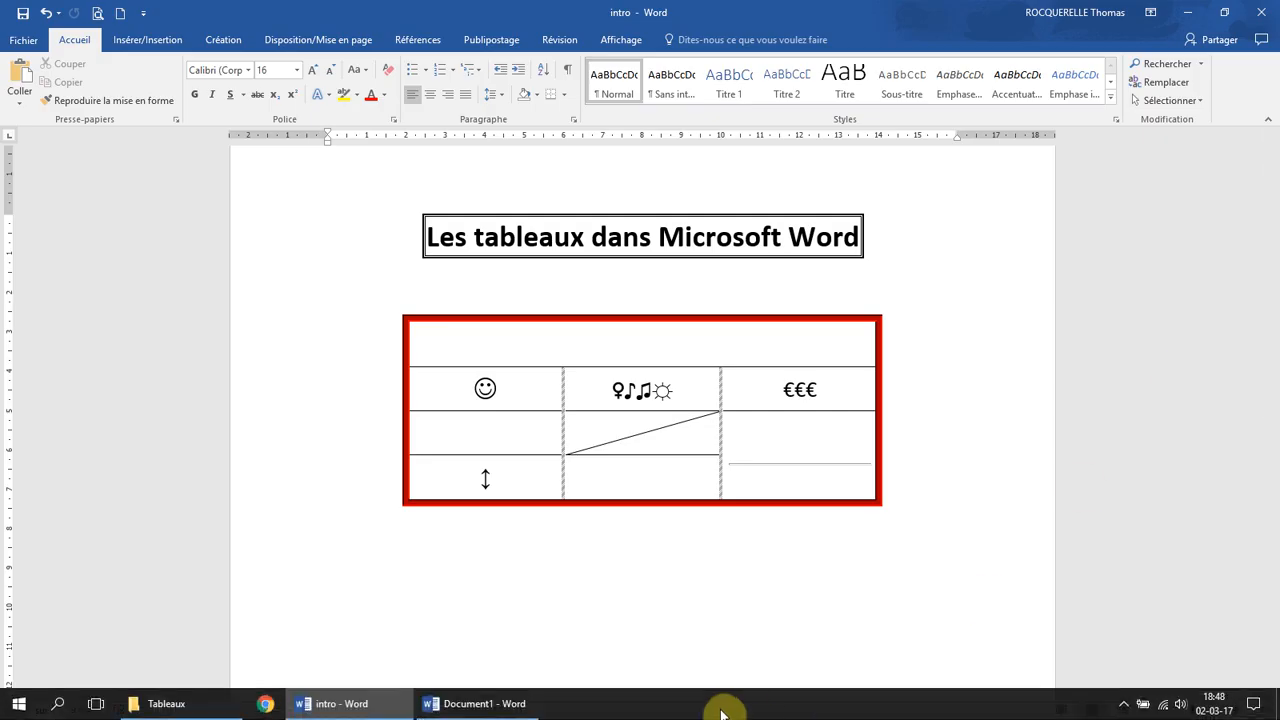
Step: Switch to the blank Document1 and insert a table with 5 columns and 5 rows
left_click(508, 705)
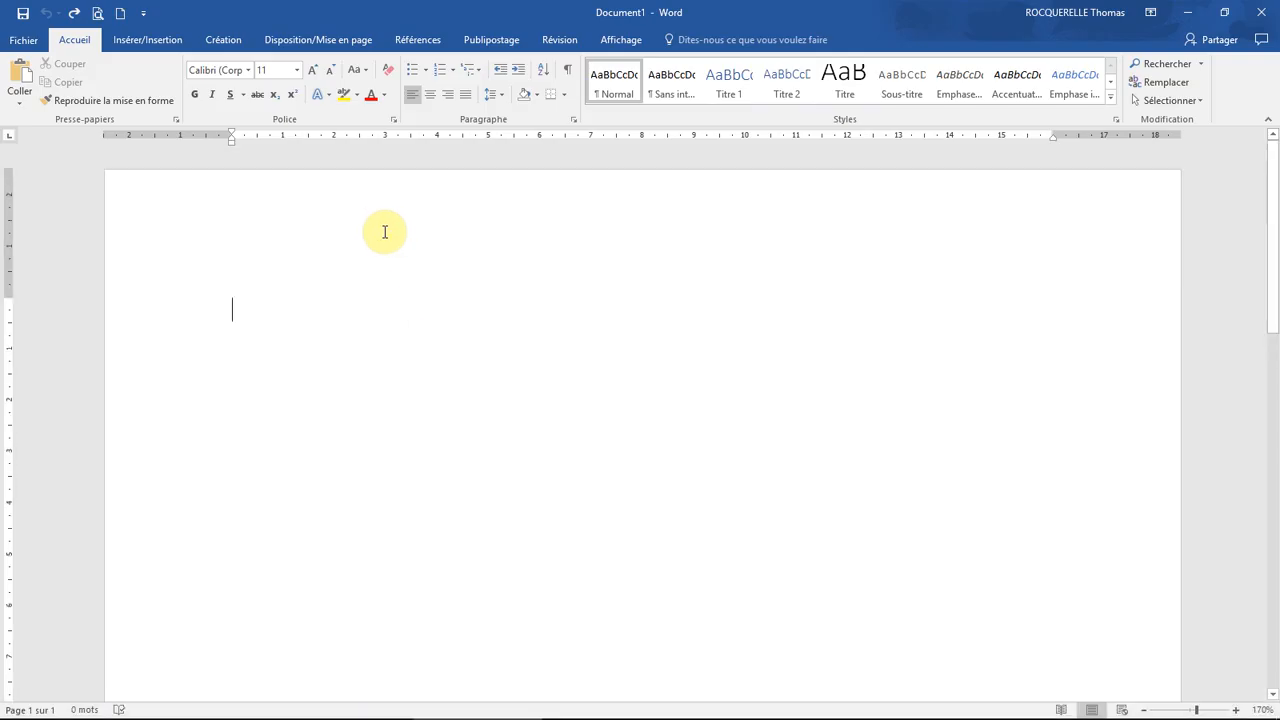
scroll(349, 286, "down", 1)
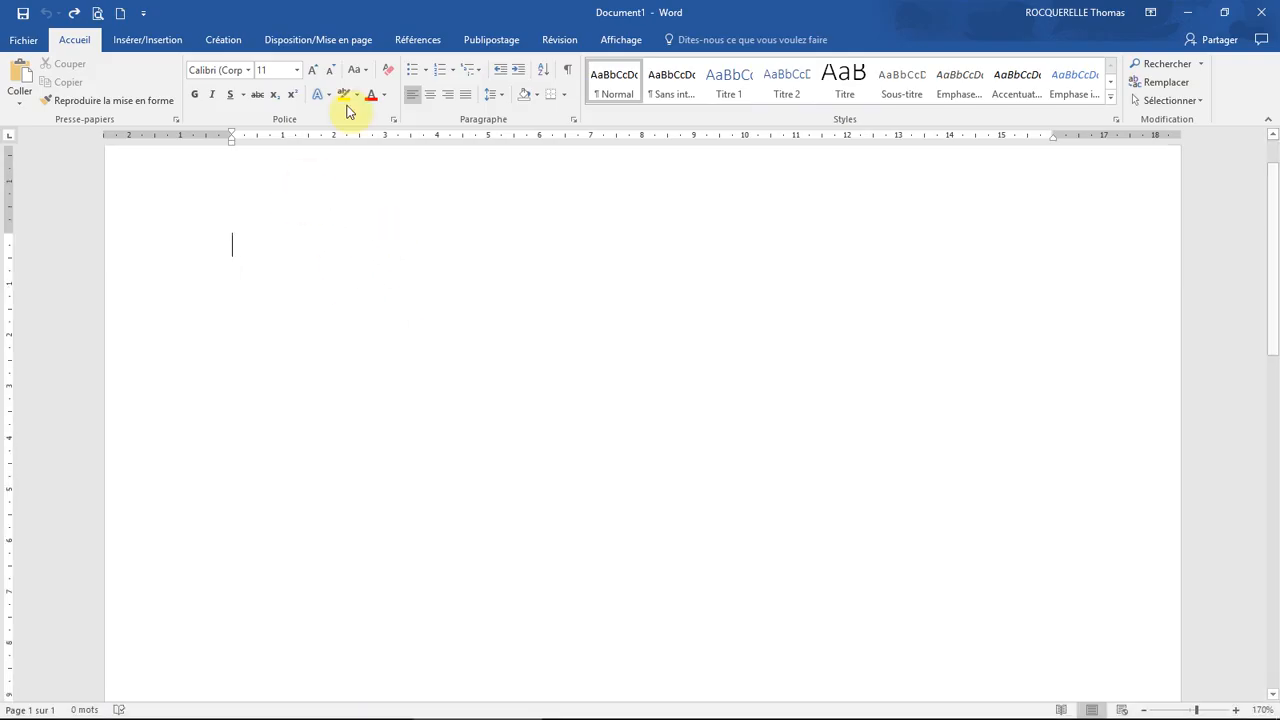
left_click(163, 40)
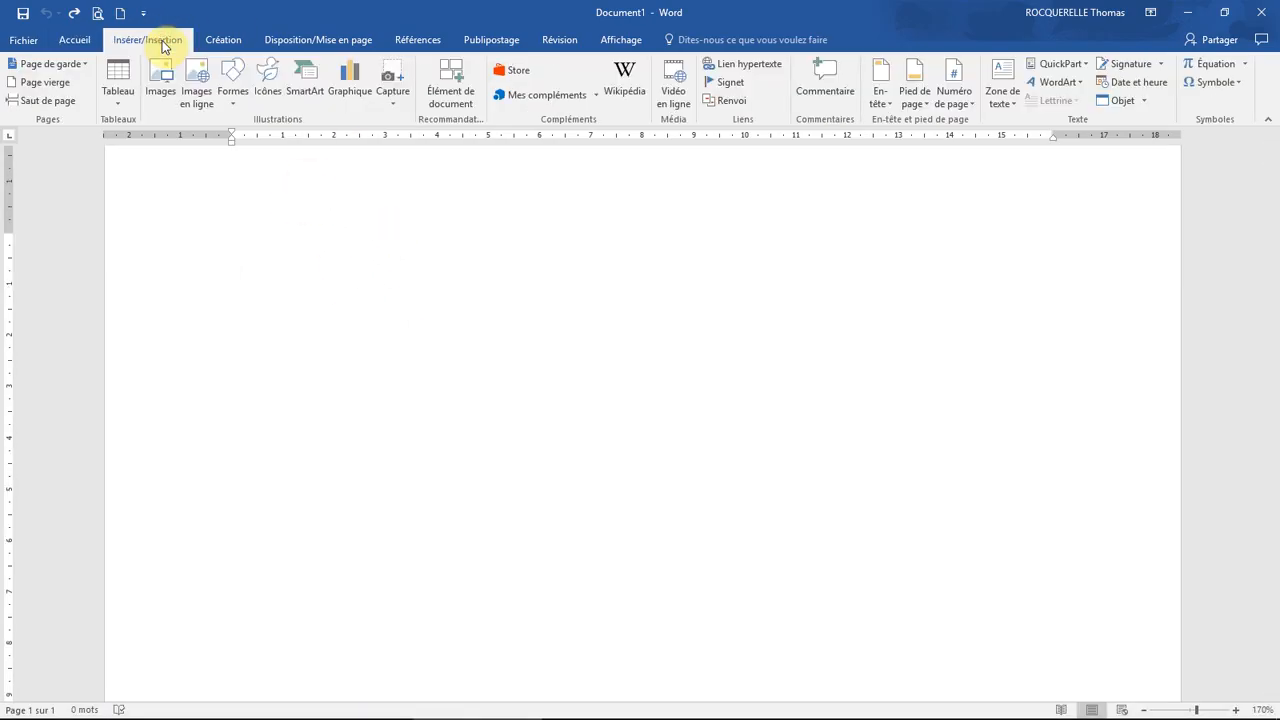
left_click(116, 80)
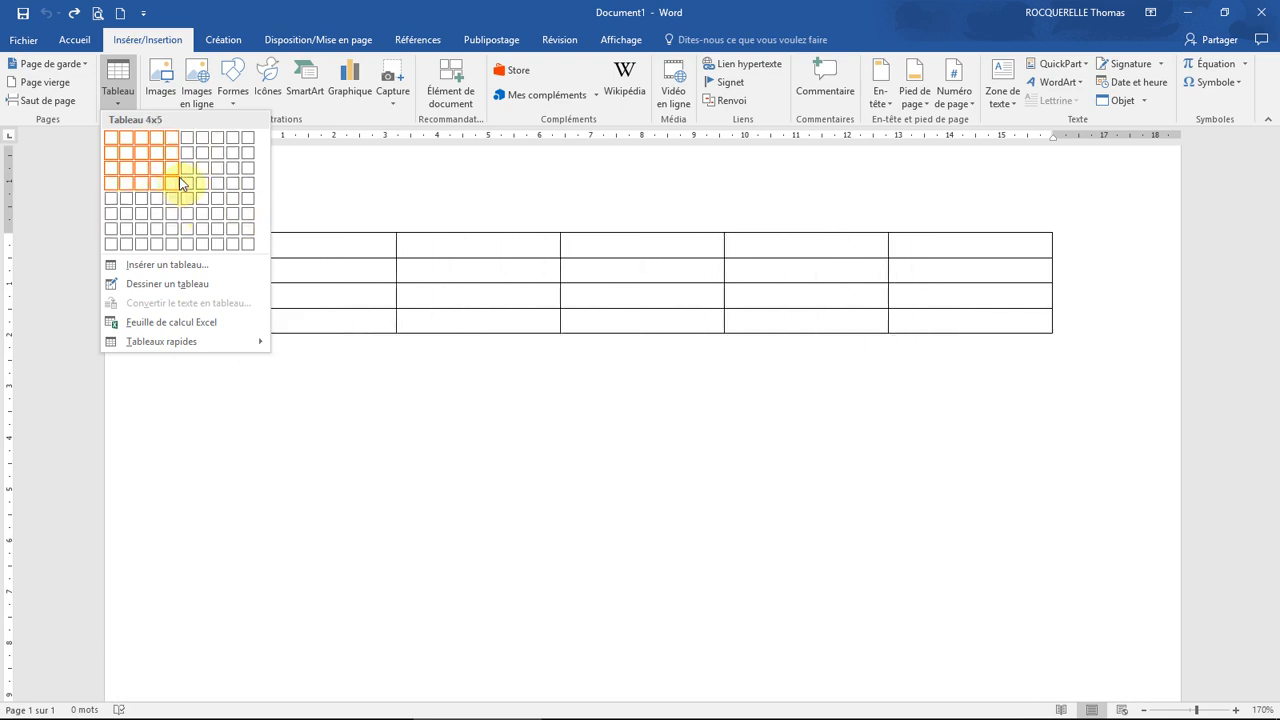
left_click(186, 268)
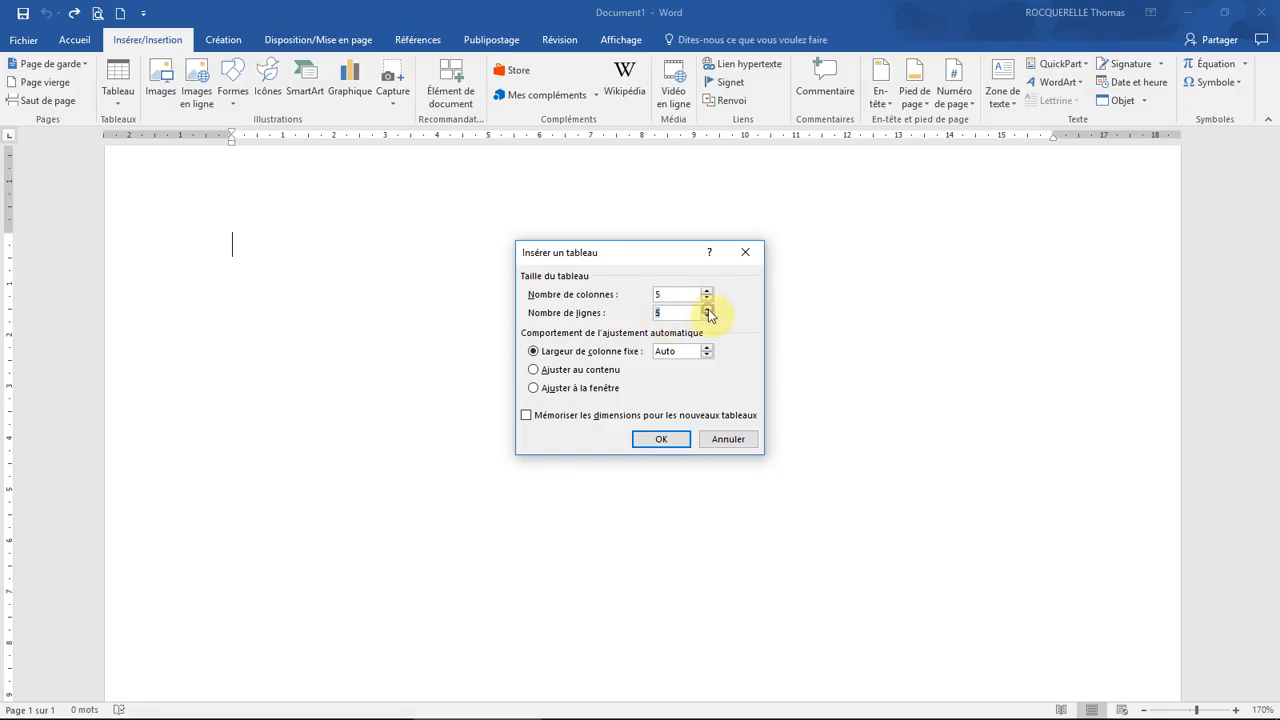
left_click(658, 439)
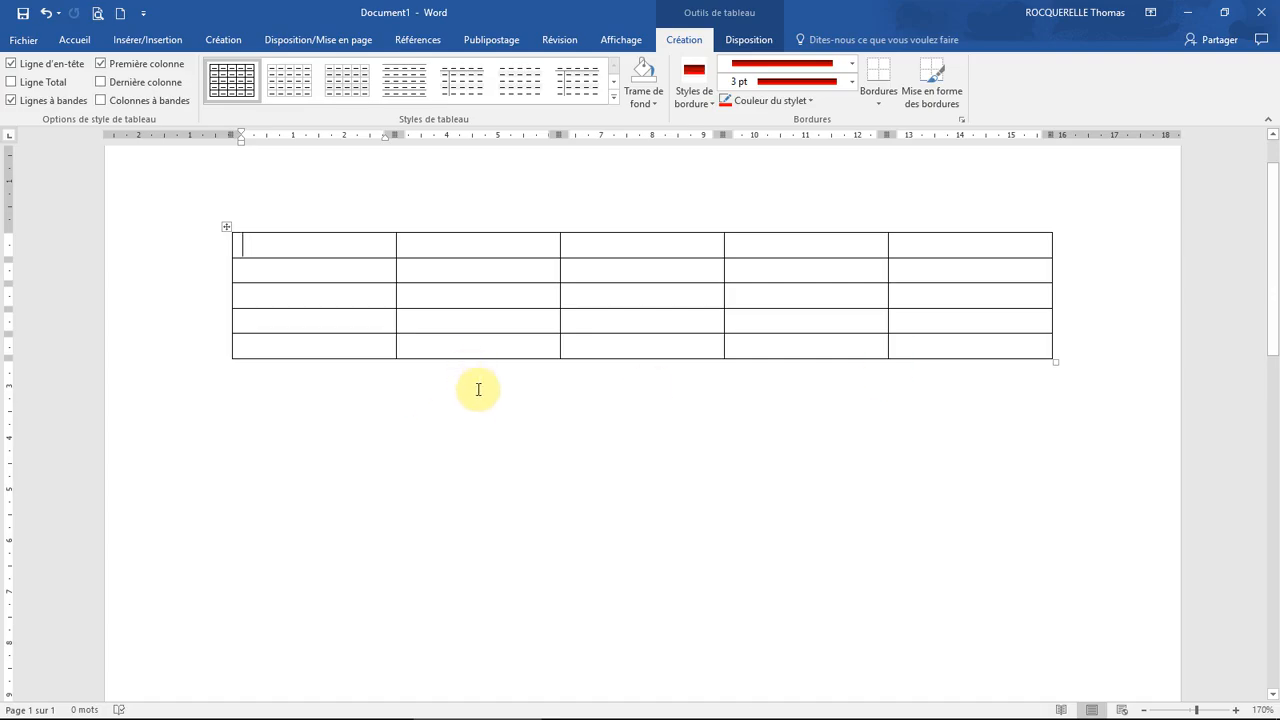
scroll(478, 390, "up", 3)
scroll(478, 390, "down", 3)
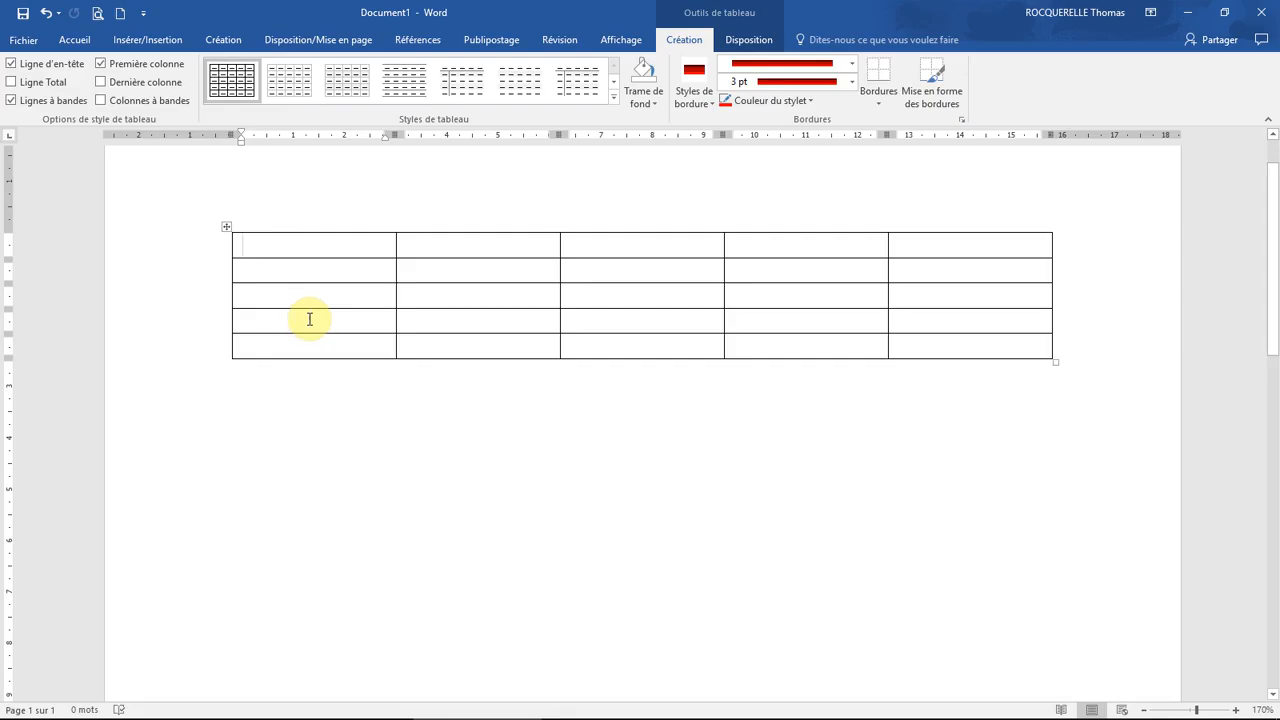
Step: Select the second cell of the table's first row, and extend the selection down through the third row of that column
scroll(309, 319, "up", 20)
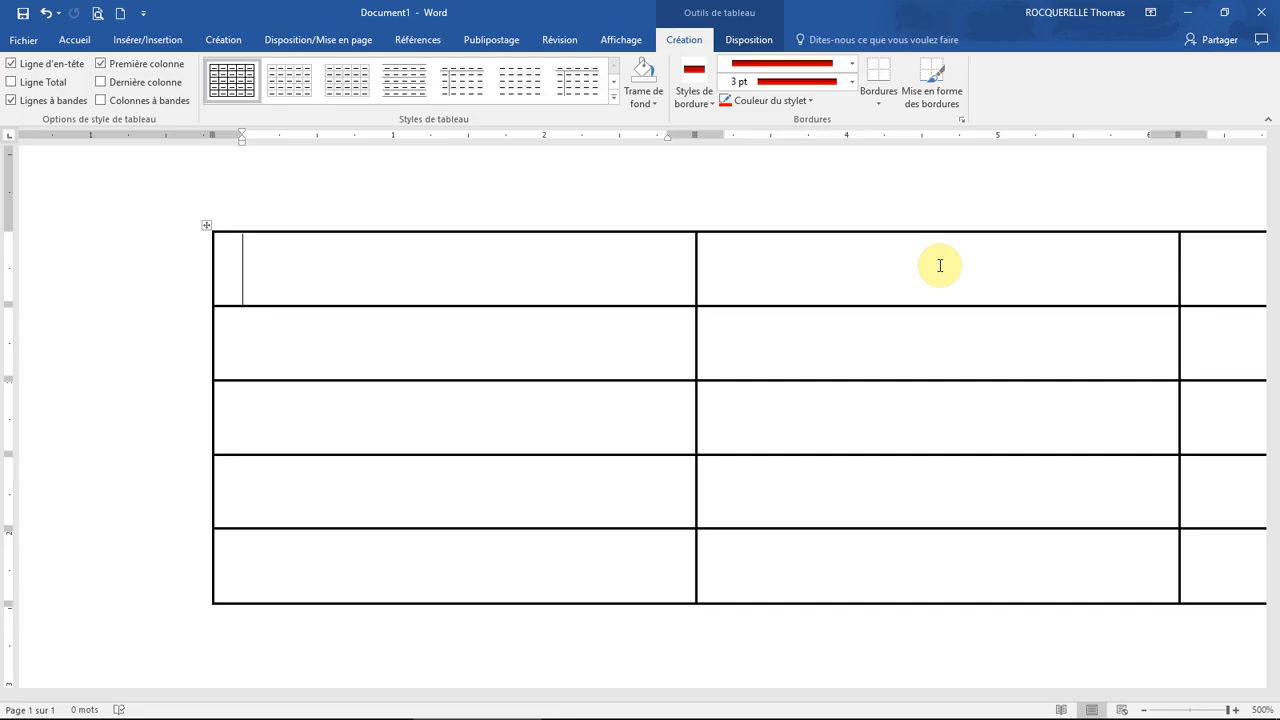
left_click(708, 271)
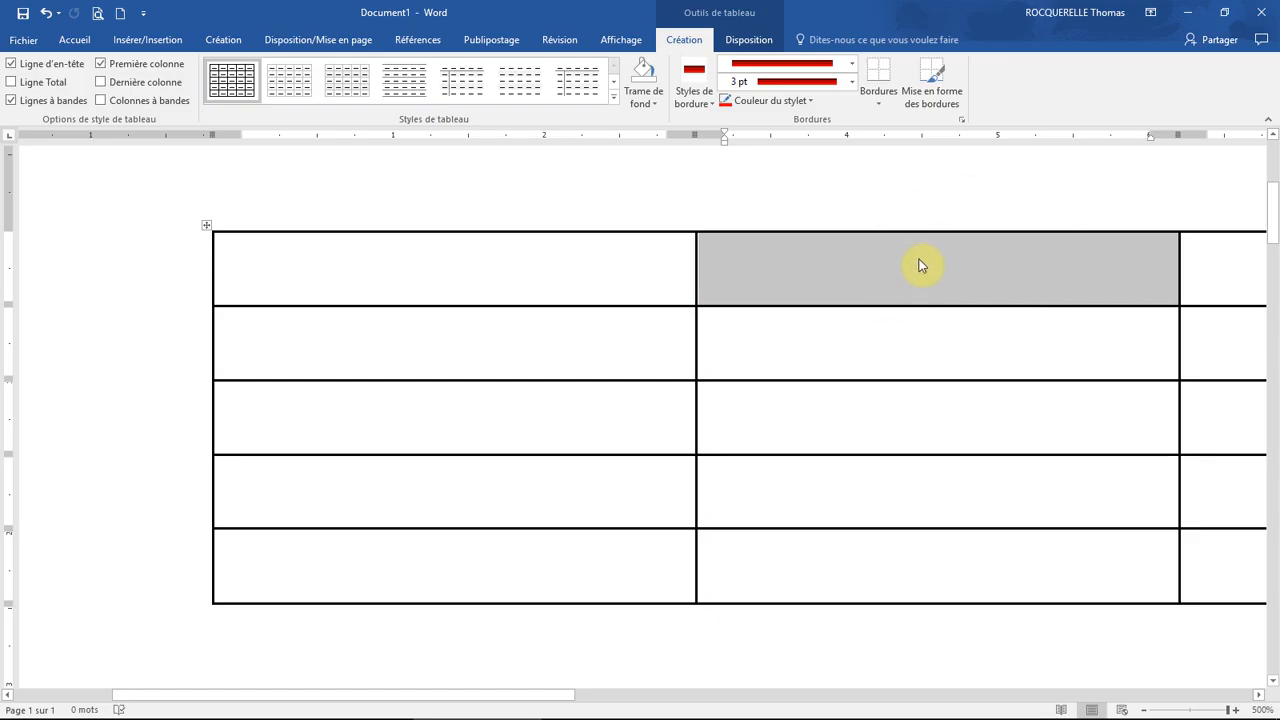
left_click_drag(709, 262, 880, 382)
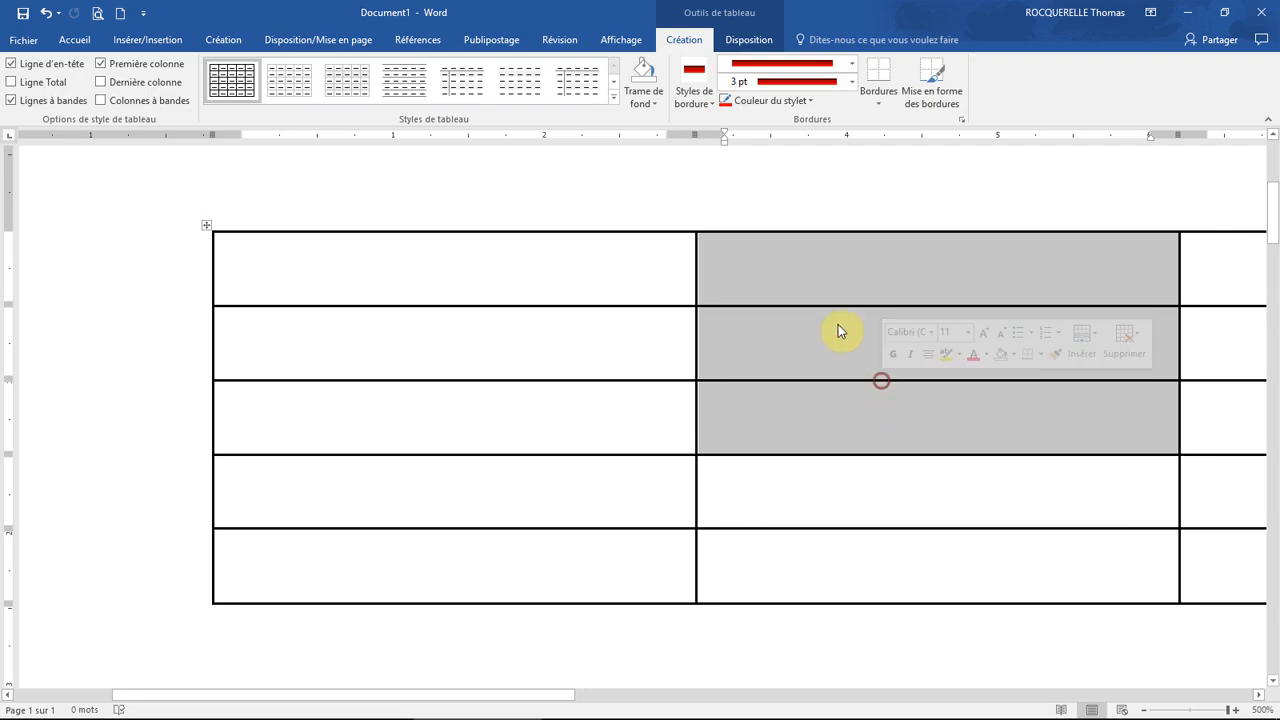
left_click(803, 320)
Step: Select table rows two to five one at a time, and select rows two to four together
scroll(803, 355, "down", 20)
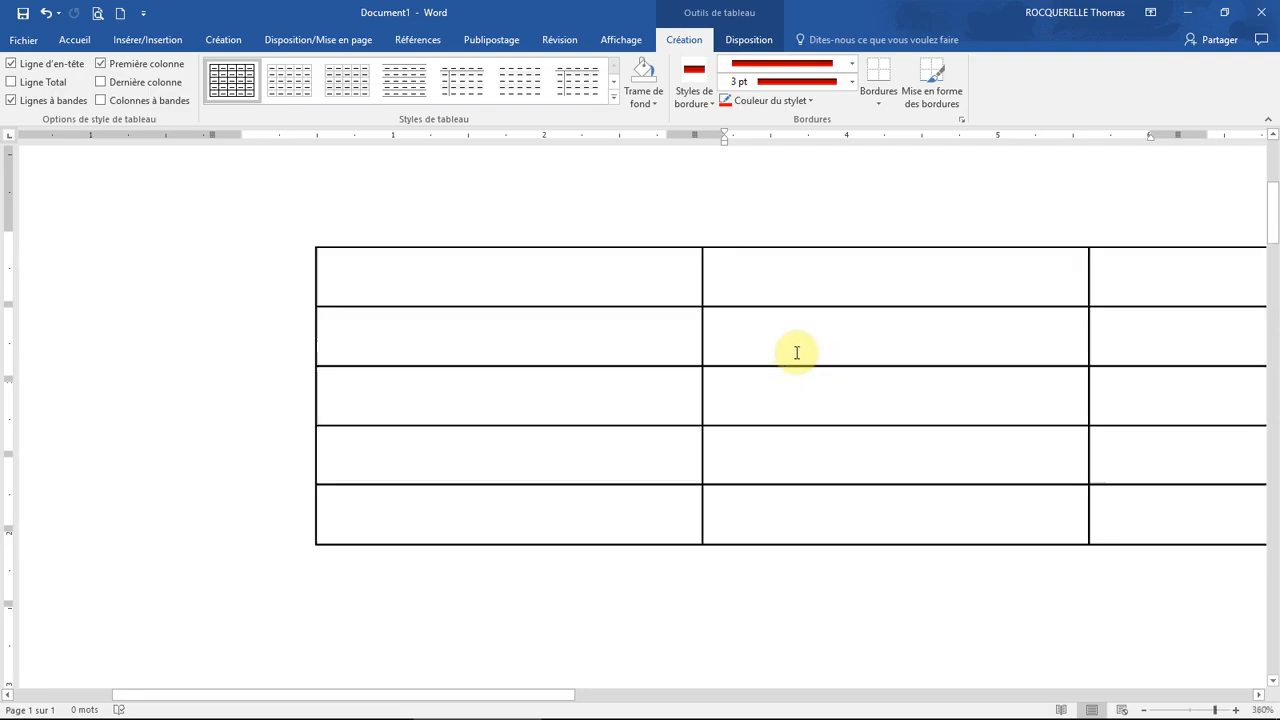
scroll(788, 333, "down", 1)
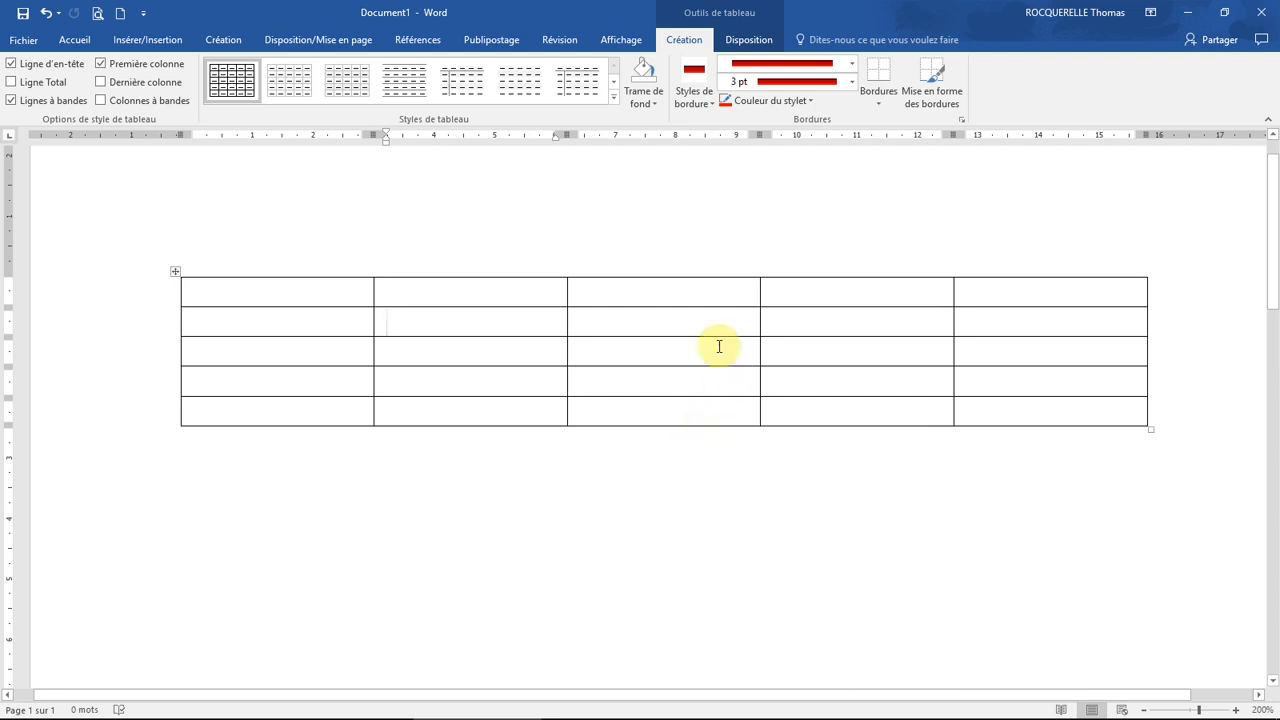
left_click(86, 330)
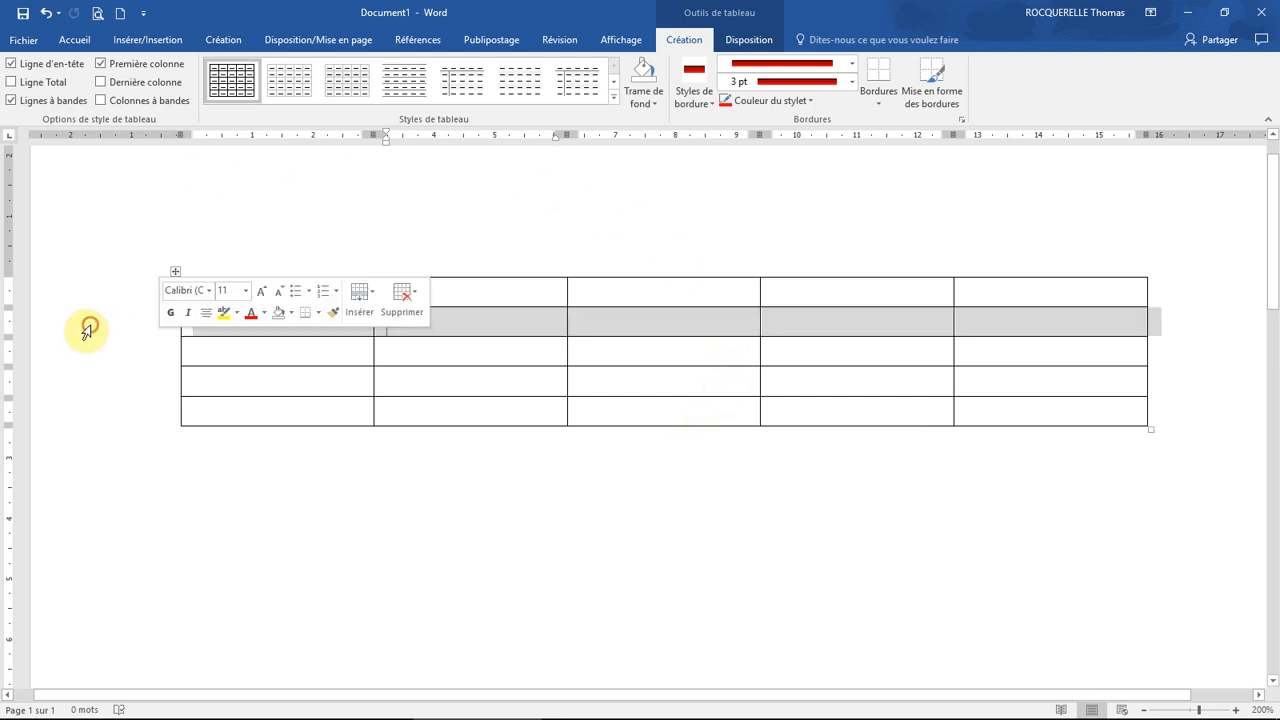
left_click(99, 353)
left_click(99, 376)
left_click(103, 409)
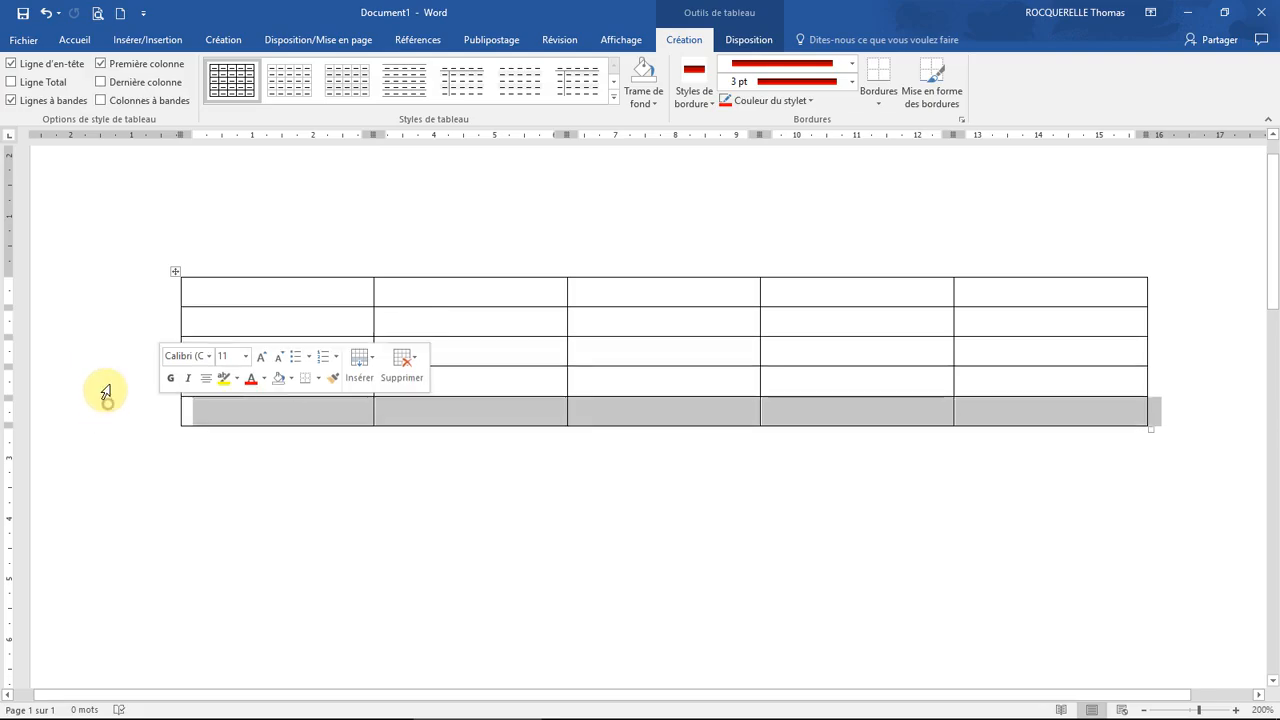
left_click_drag(111, 316, 114, 385)
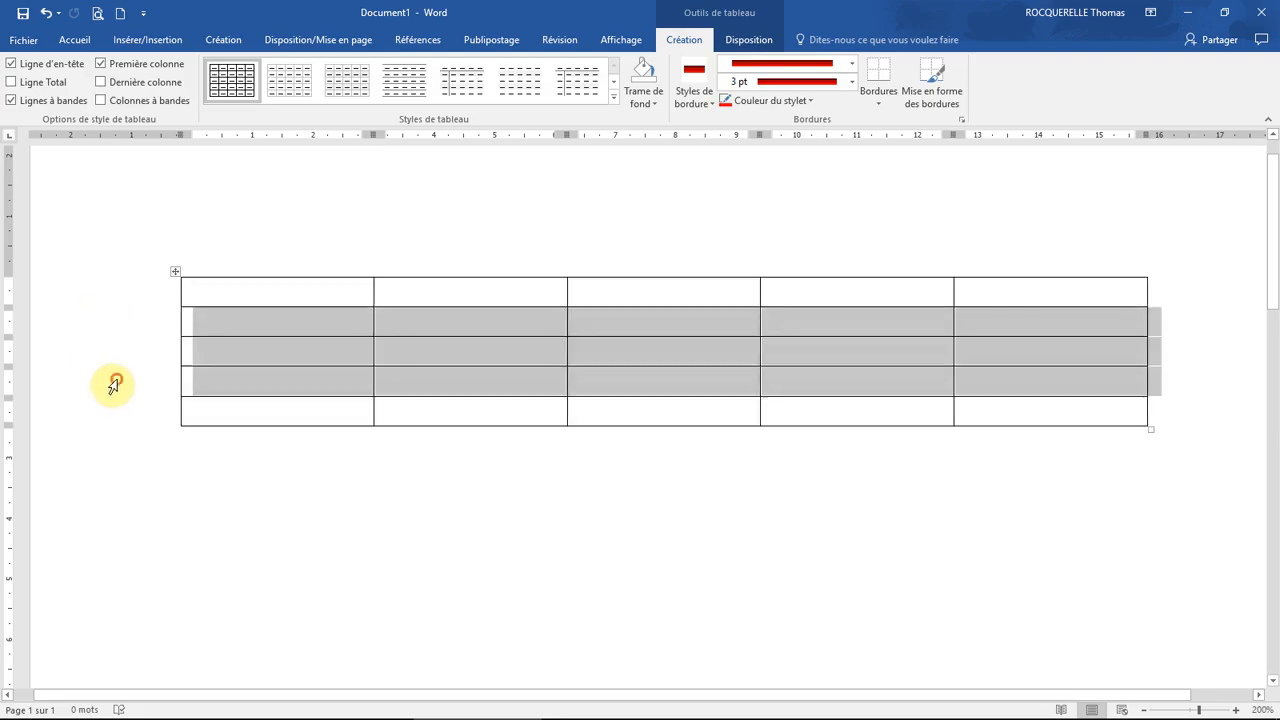
left_click(510, 381)
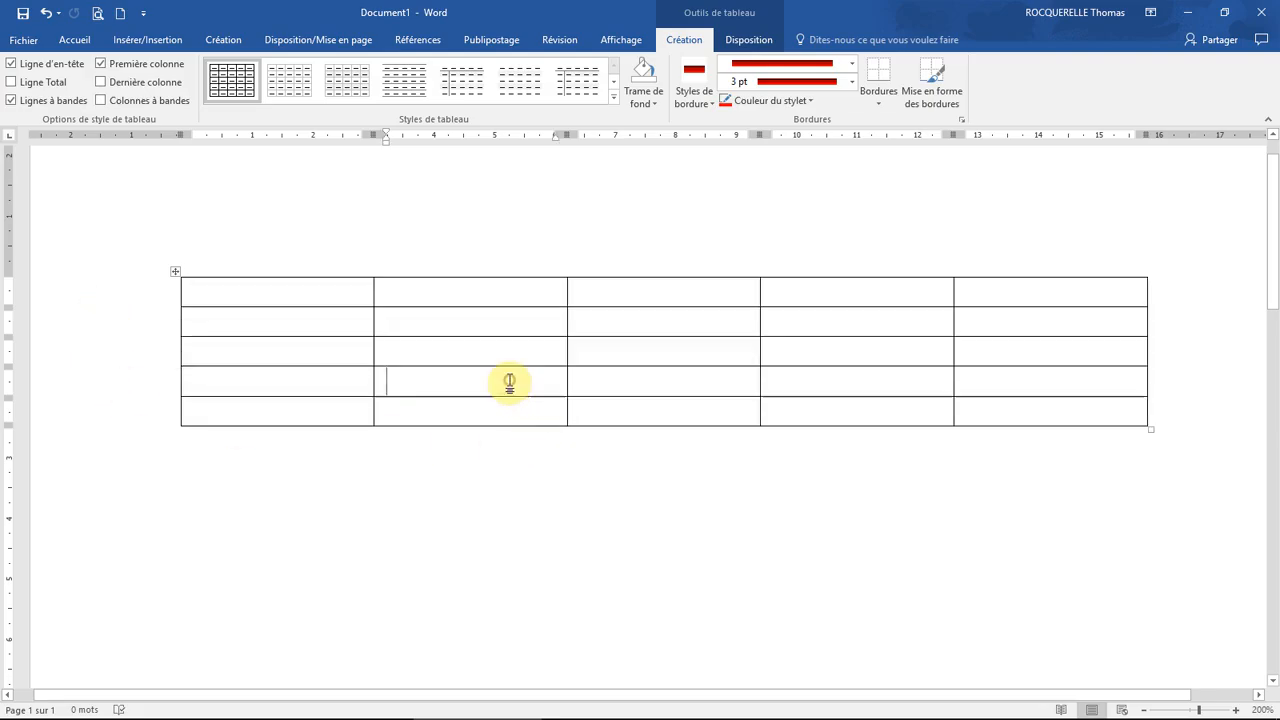
Step: Select the table's second column, and select the second and third columns together
left_click(458, 254)
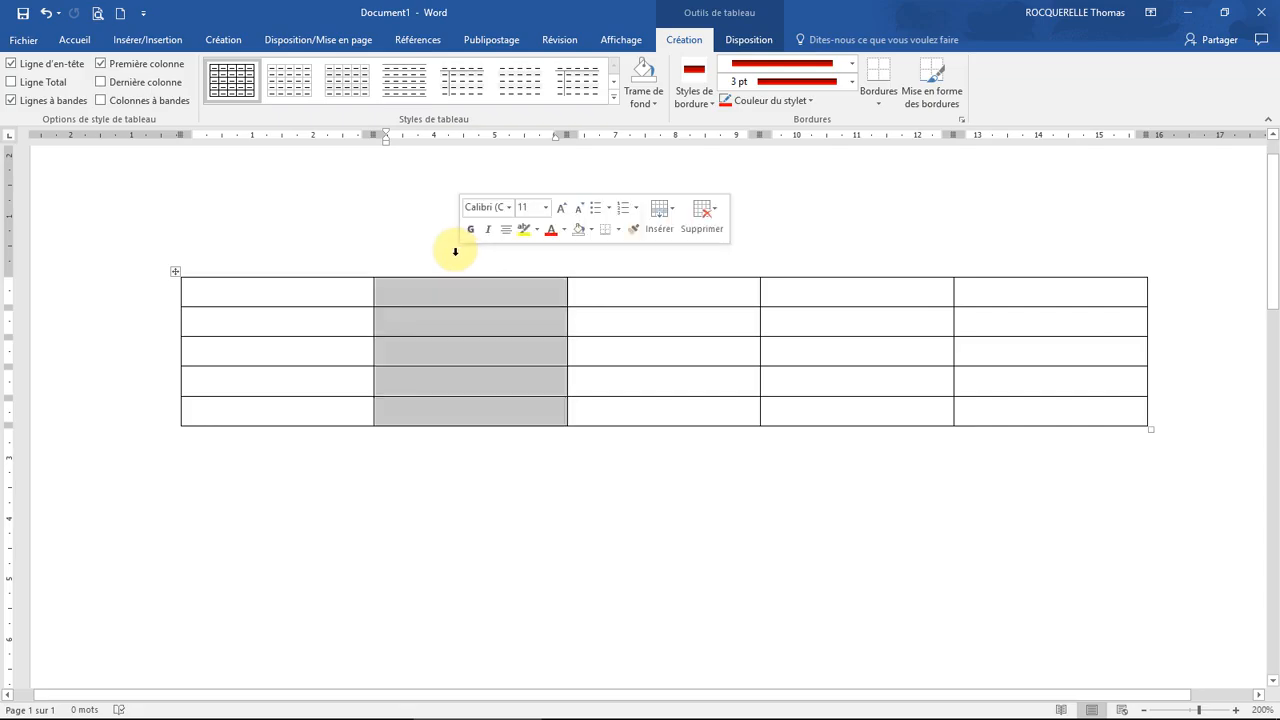
left_click_drag(459, 260, 683, 223)
left_click(643, 297)
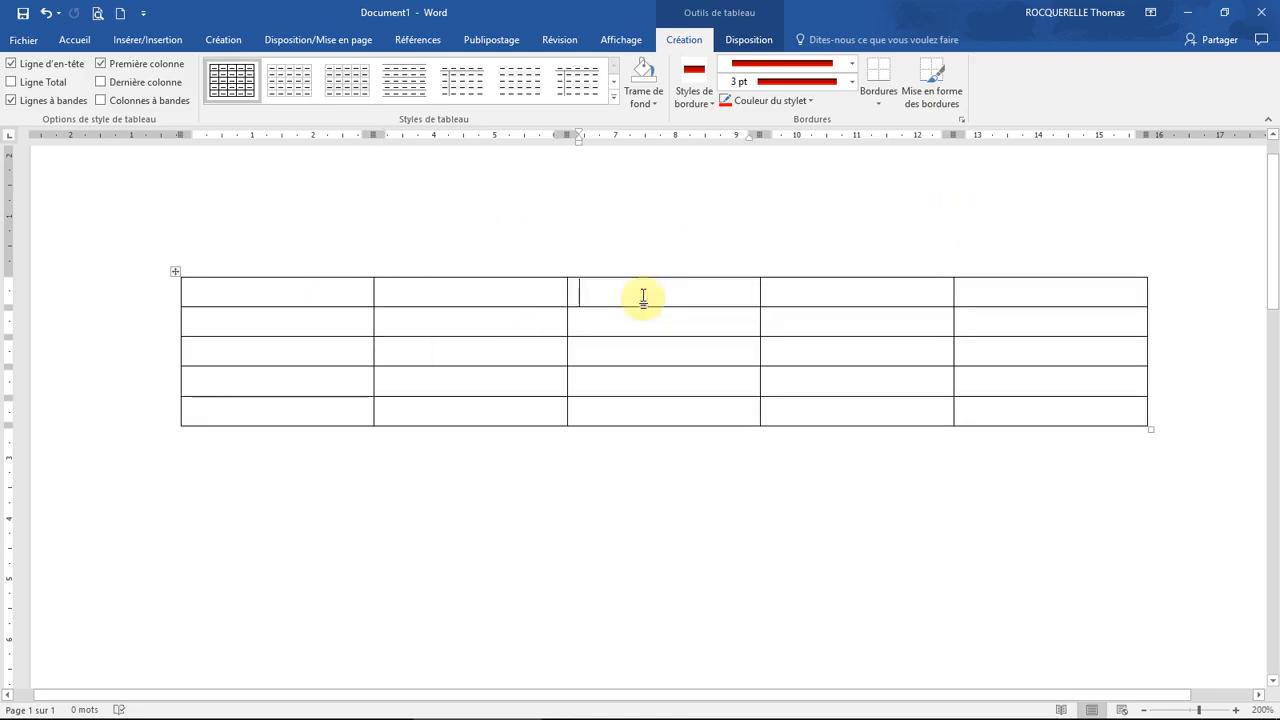
scroll(643, 297, "down", 2)
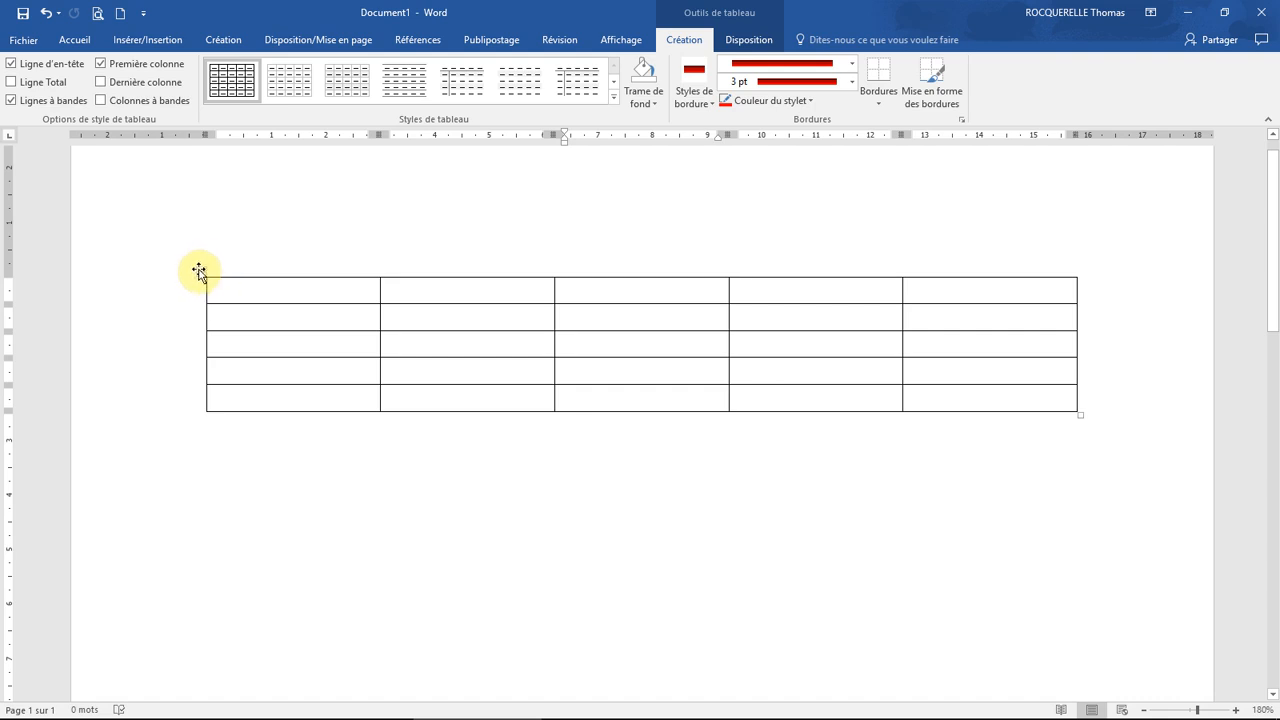
Step: Select the whole table and set its row height to 1.5 cm
left_click(199, 271)
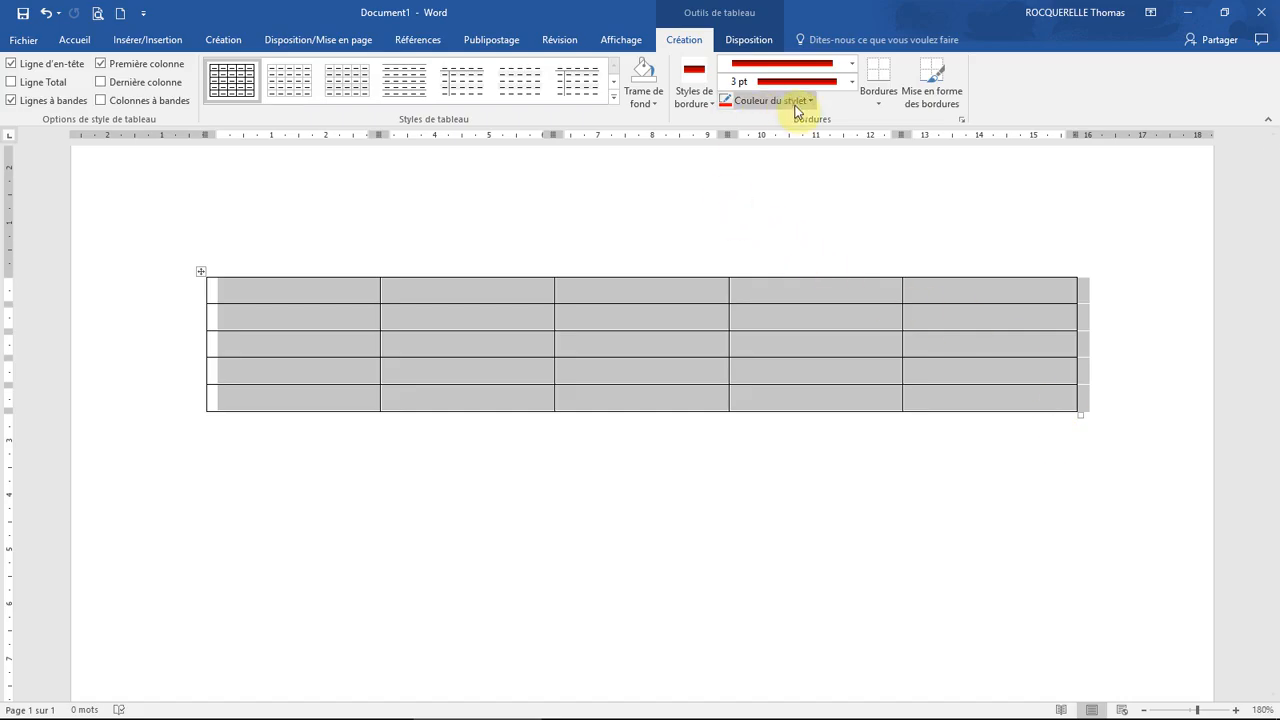
left_click(752, 42)
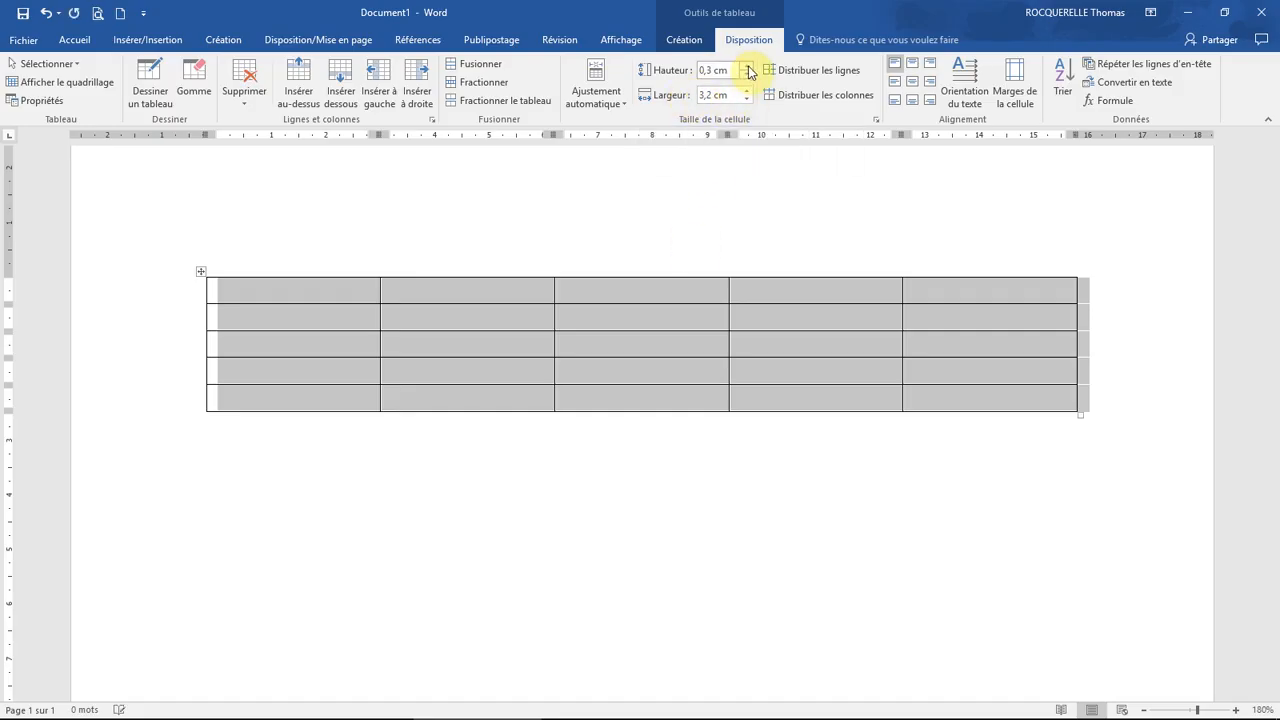
left_click(748, 66)
left_click(748, 66)
left_click(748, 66)
left_click(748, 66)
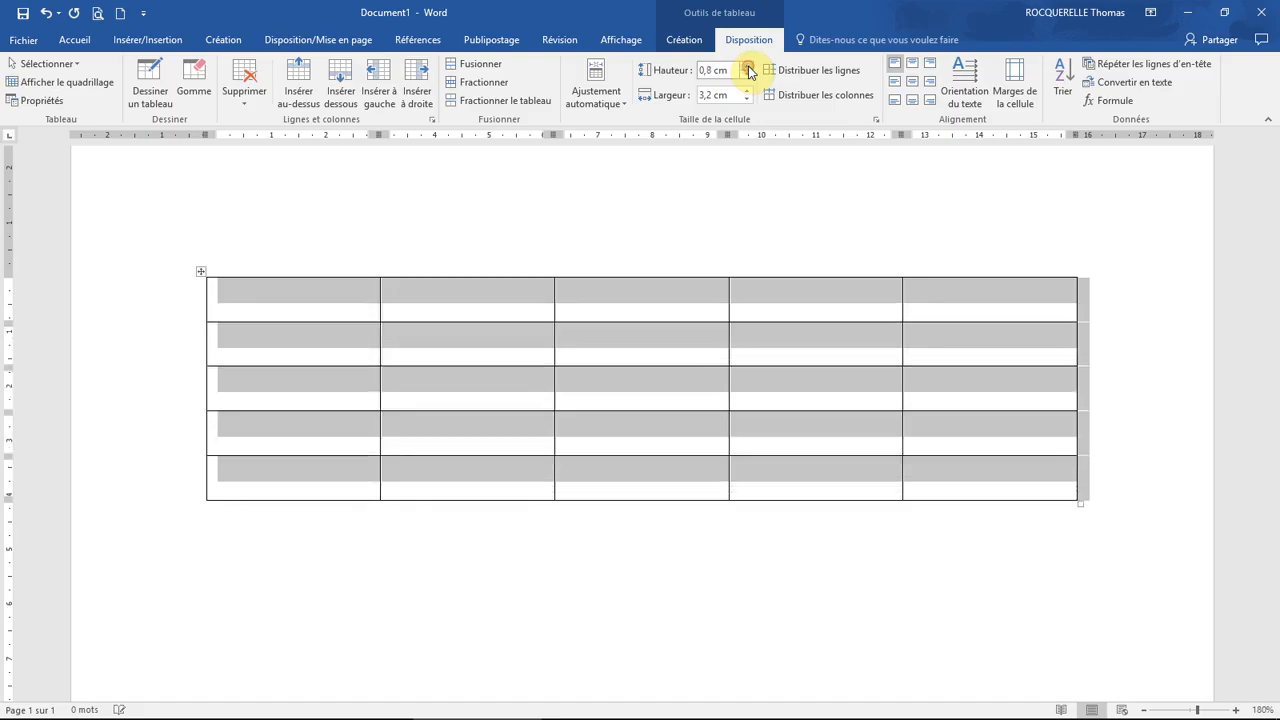
left_click(748, 66)
left_click(748, 66)
left_click(748, 66)
left_click(748, 66)
left_click(748, 66)
left_click(748, 66)
left_click(748, 66)
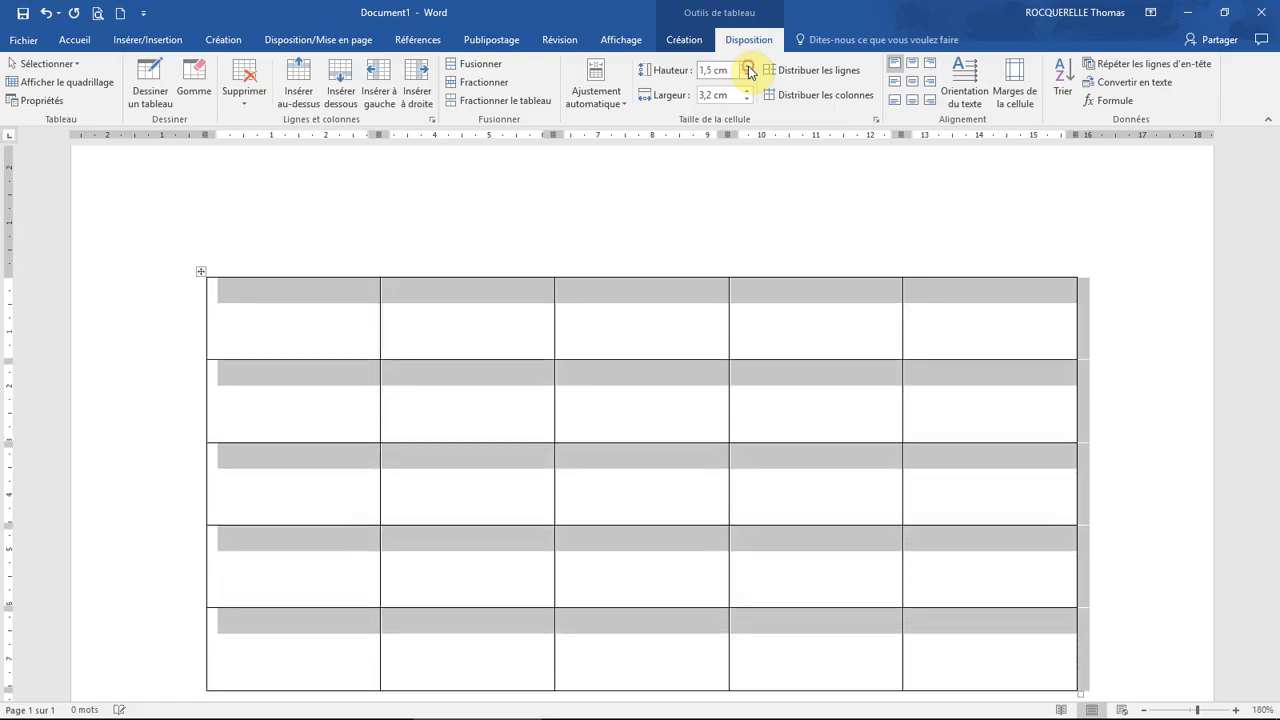
Step: Set the width of all the table's columns to 2 cm
left_click_drag(1275, 172, 1276, 186)
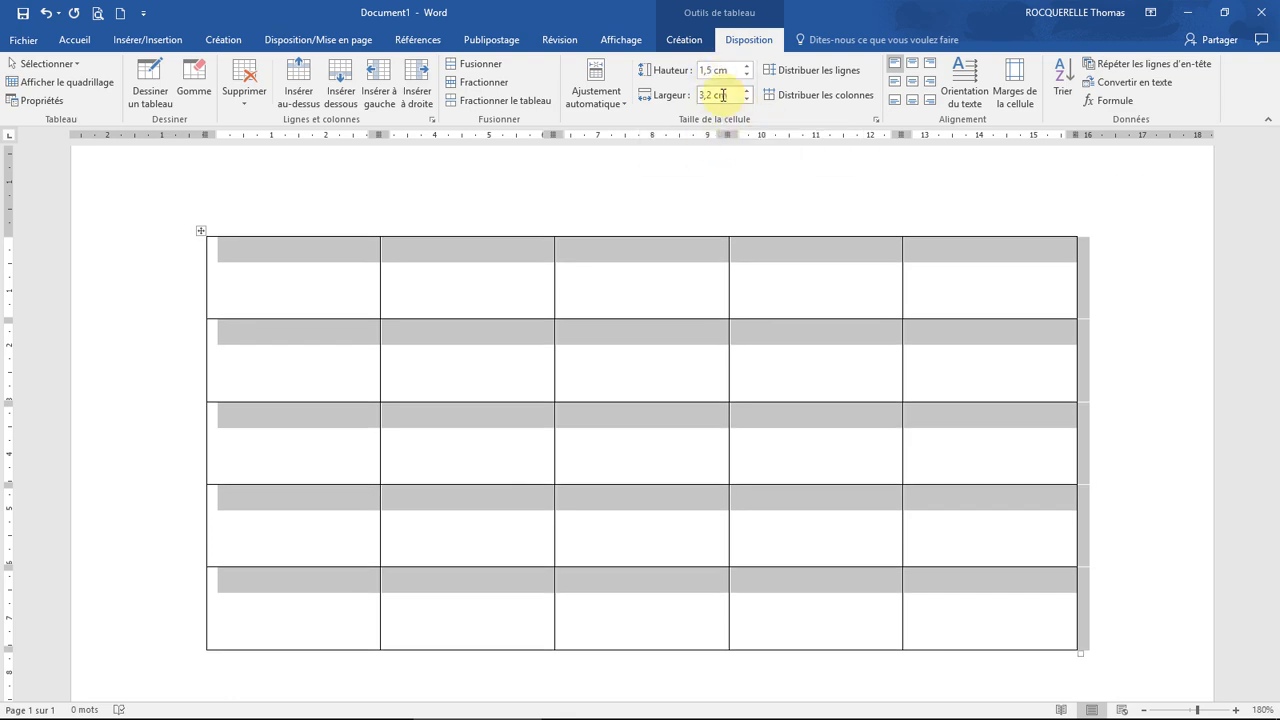
left_click_drag(749, 98, 749, 98)
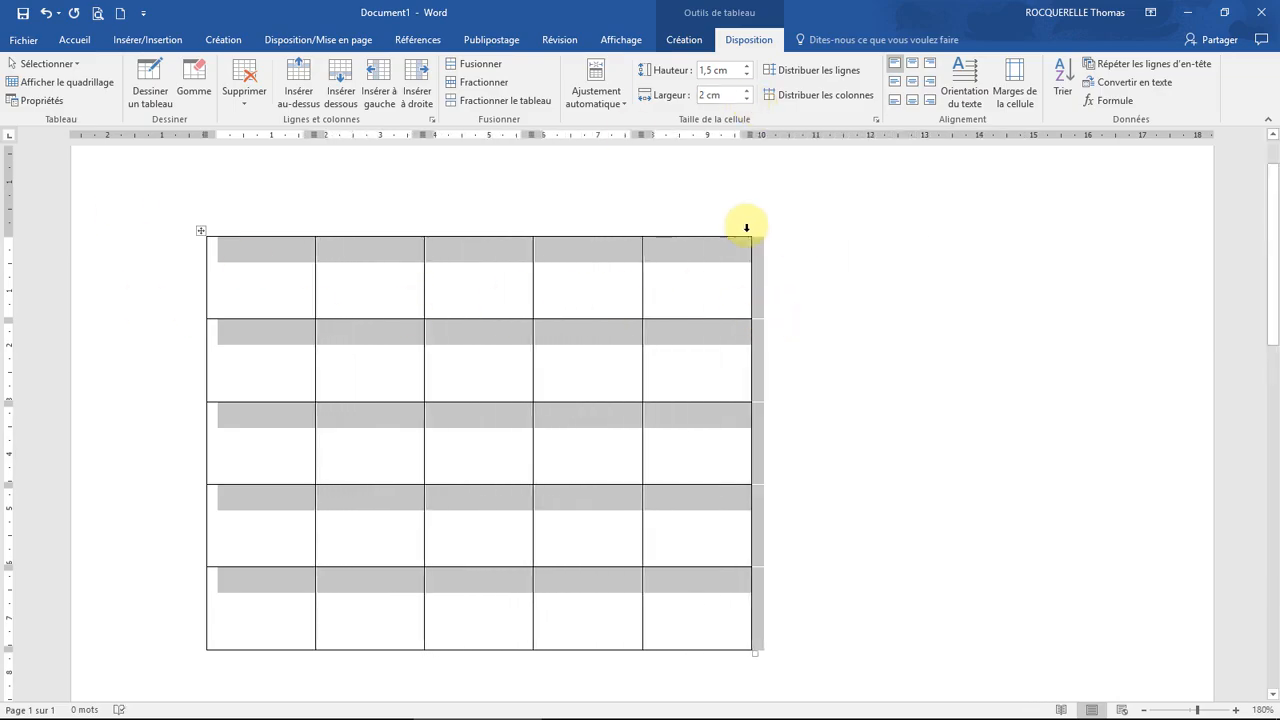
left_click(823, 282)
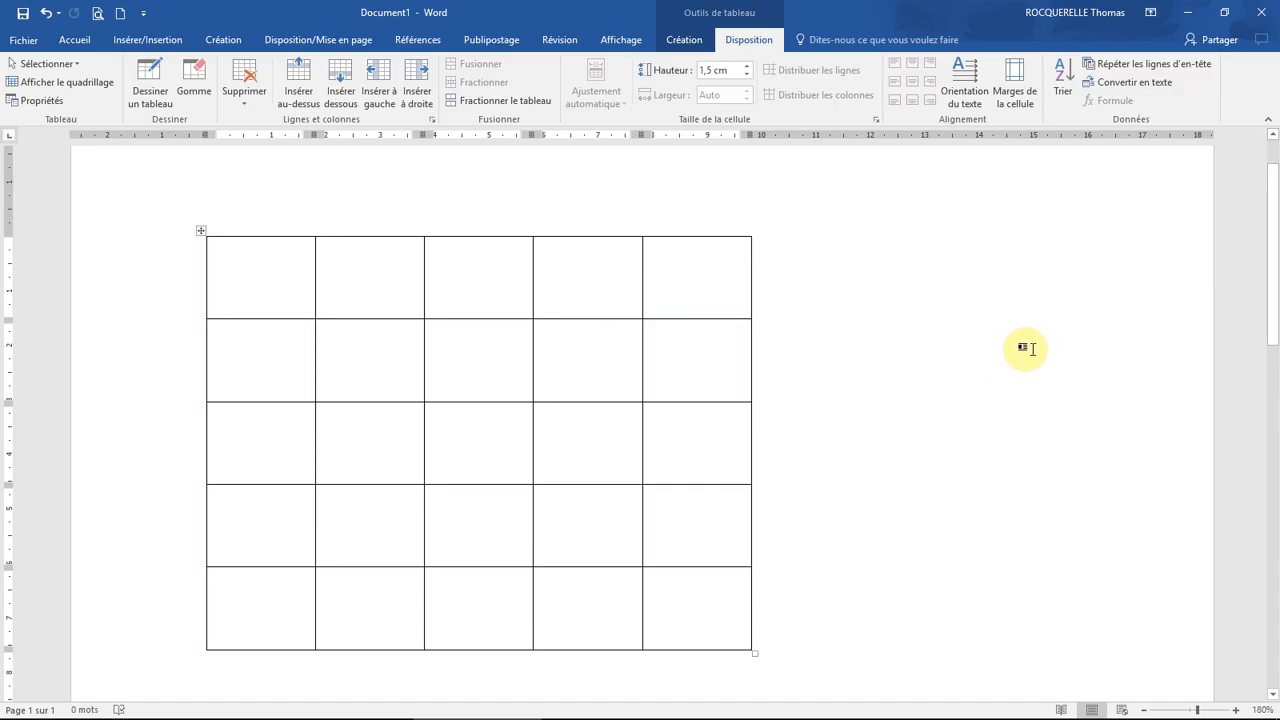
Step: Select the whole table and centre it horizontally on the page
left_click(198, 228)
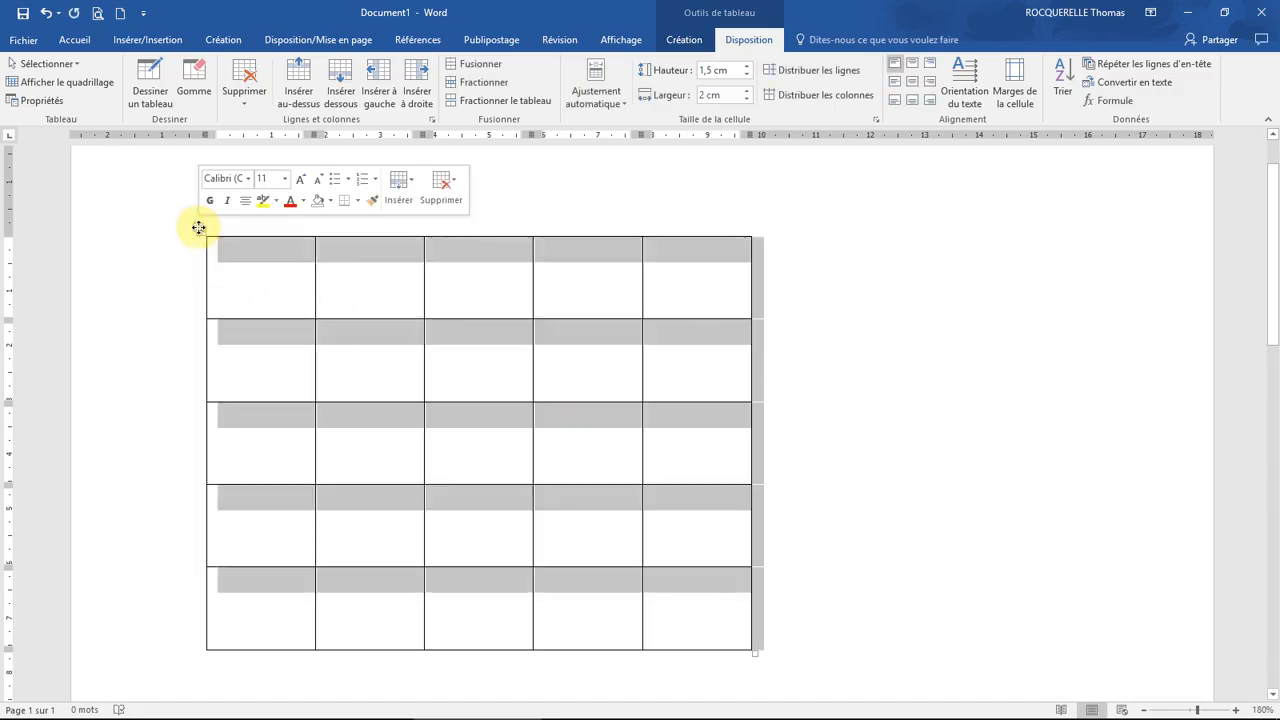
left_click(72, 40)
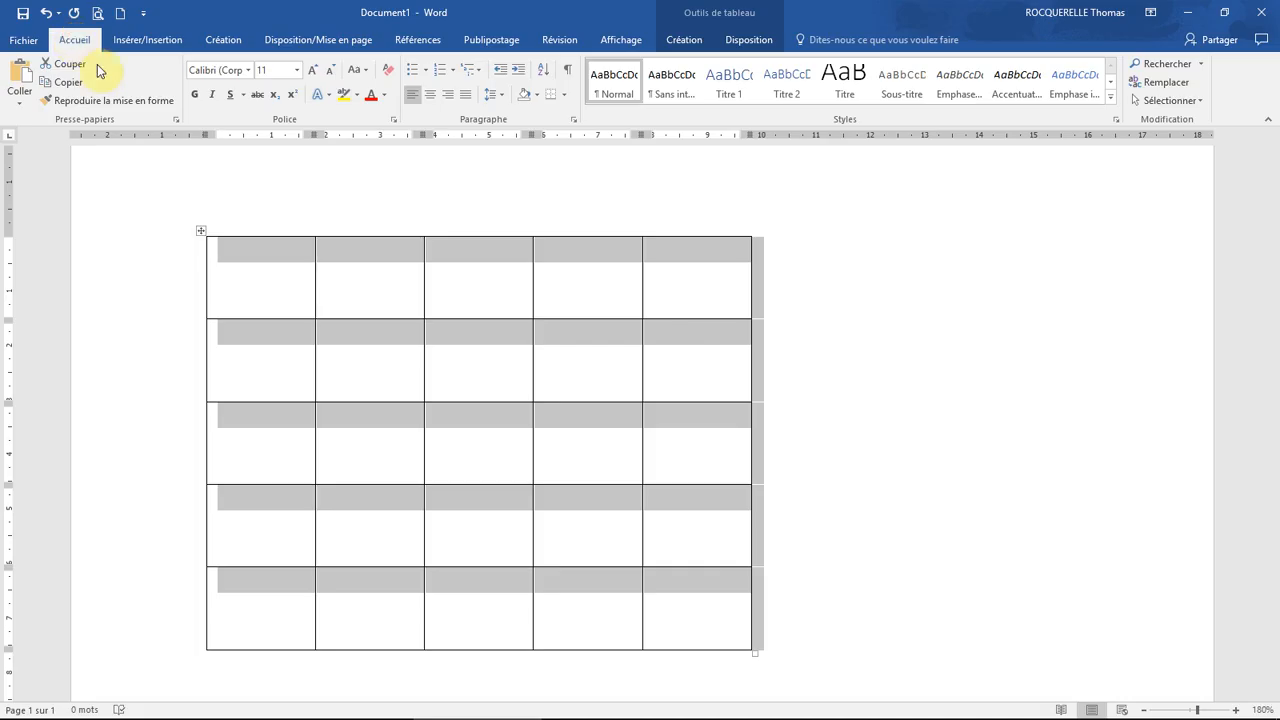
left_click(431, 96)
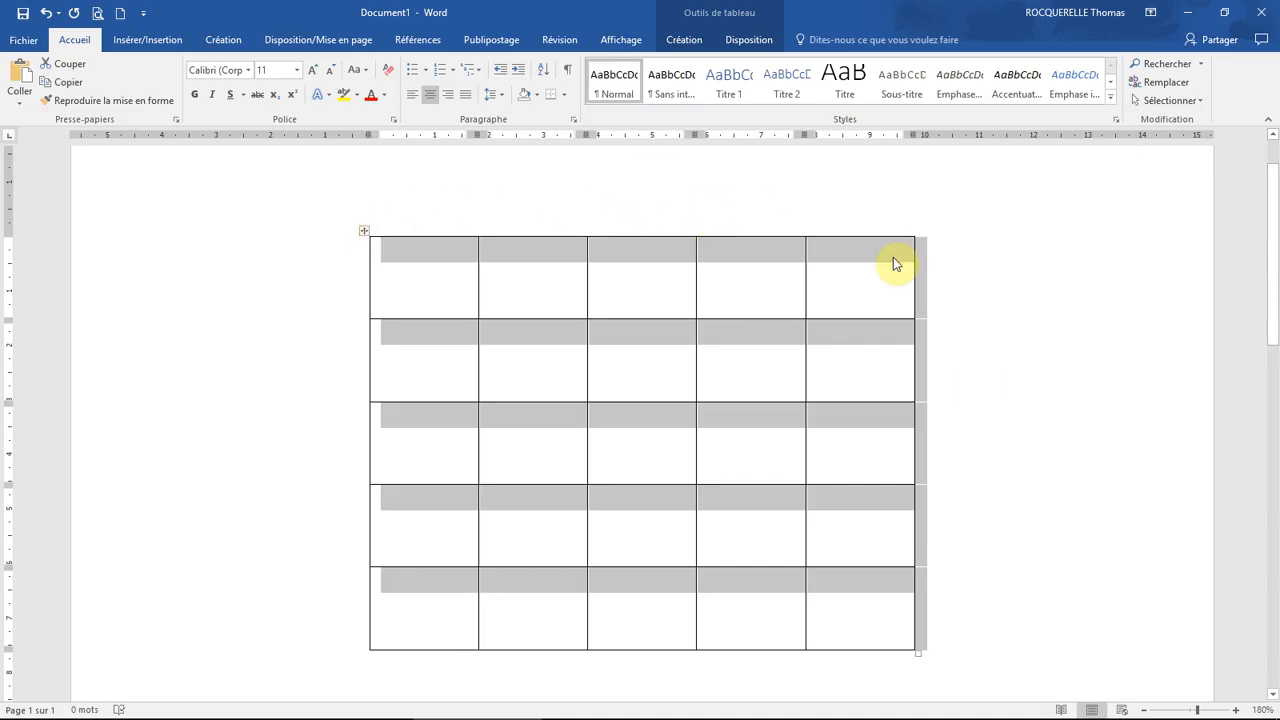
Step: Merge all cells of the table's first row, and merge the four cells in the last two columns of rows three and four
left_click(740, 40)
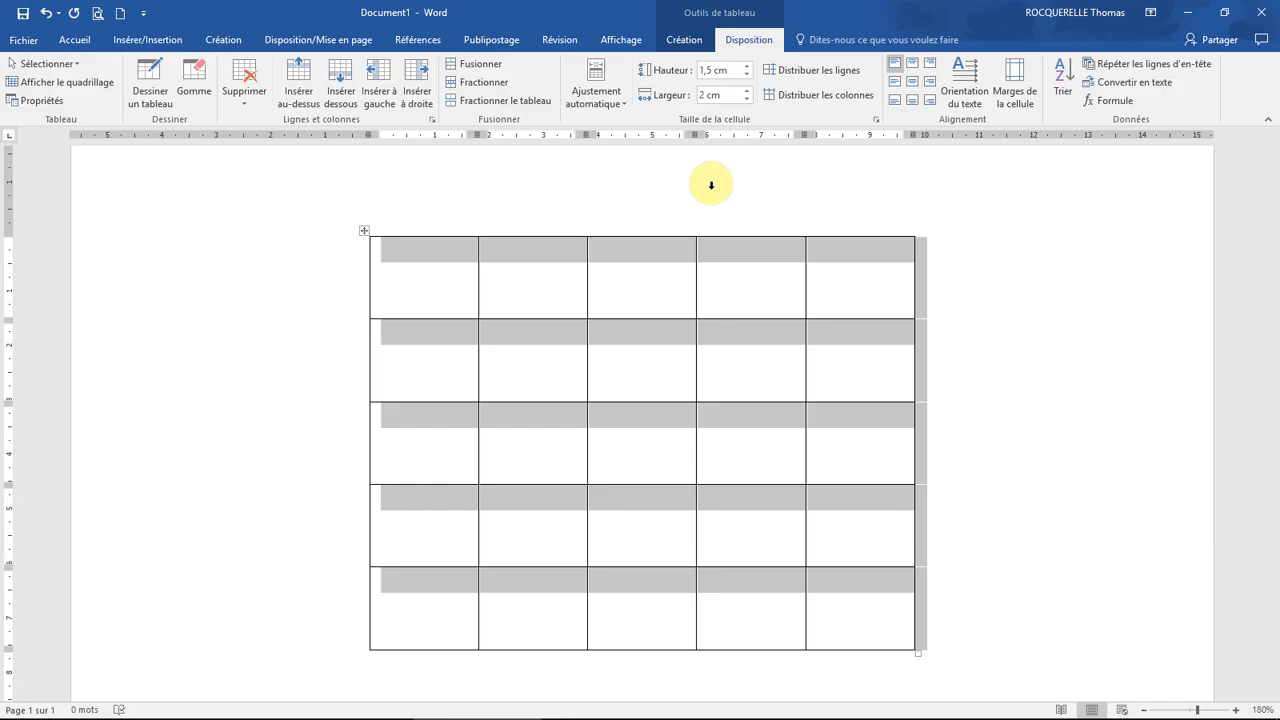
left_click(615, 274)
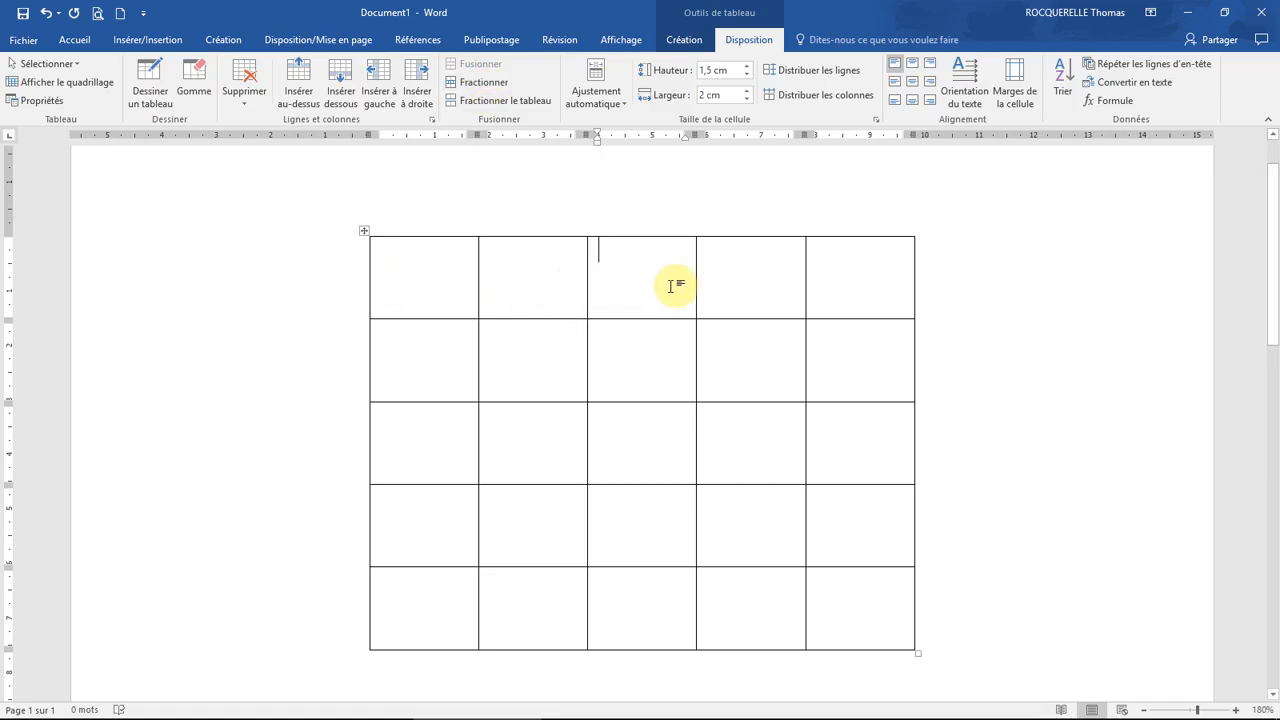
left_click(193, 292)
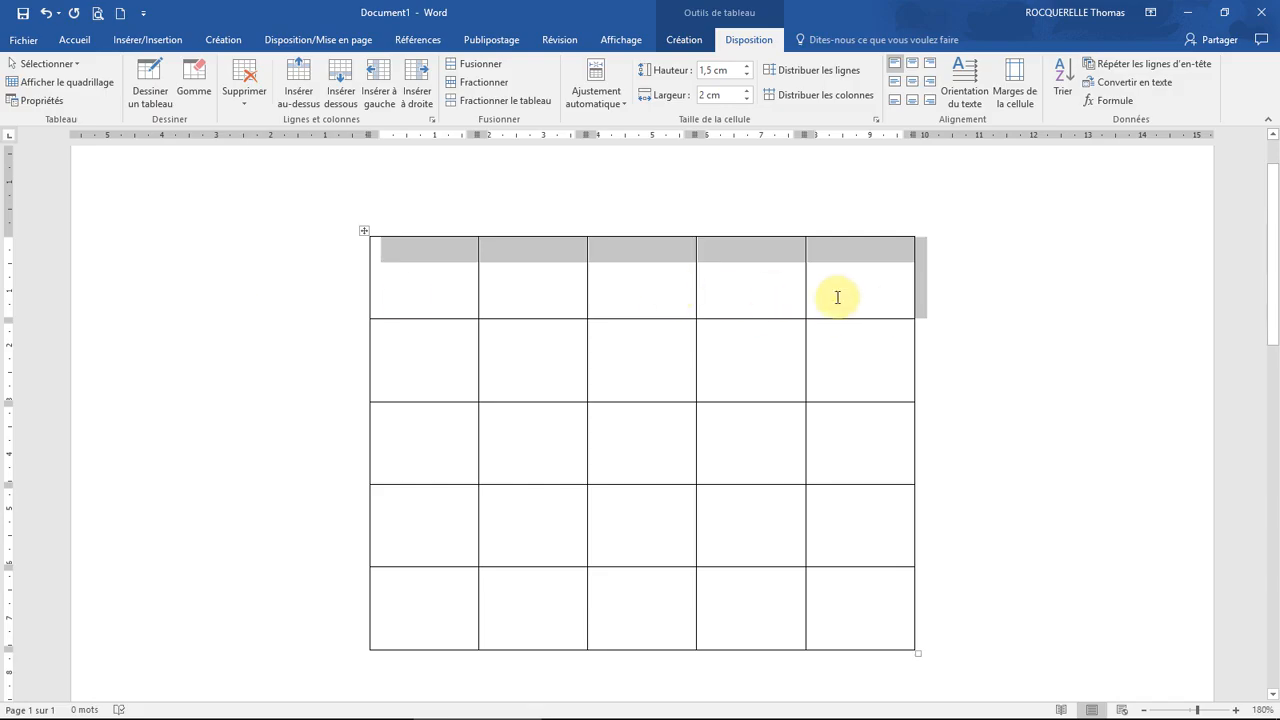
left_click(483, 63)
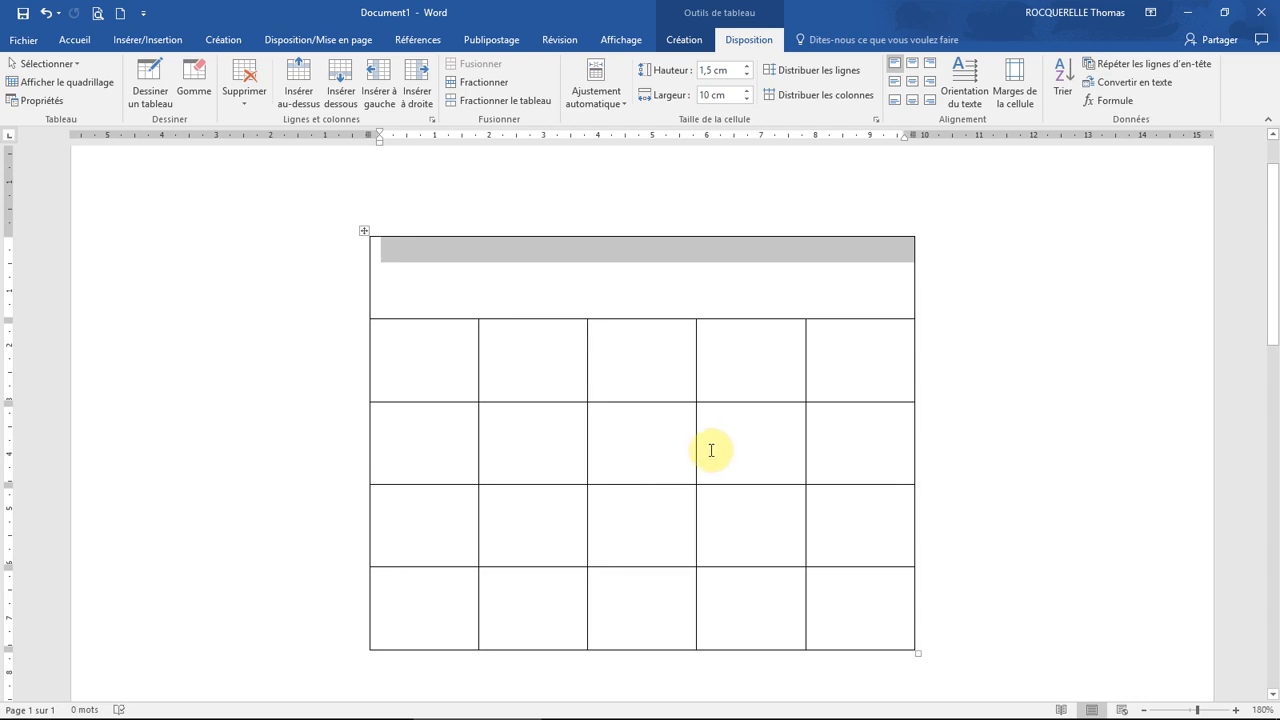
left_click_drag(700, 440, 846, 508)
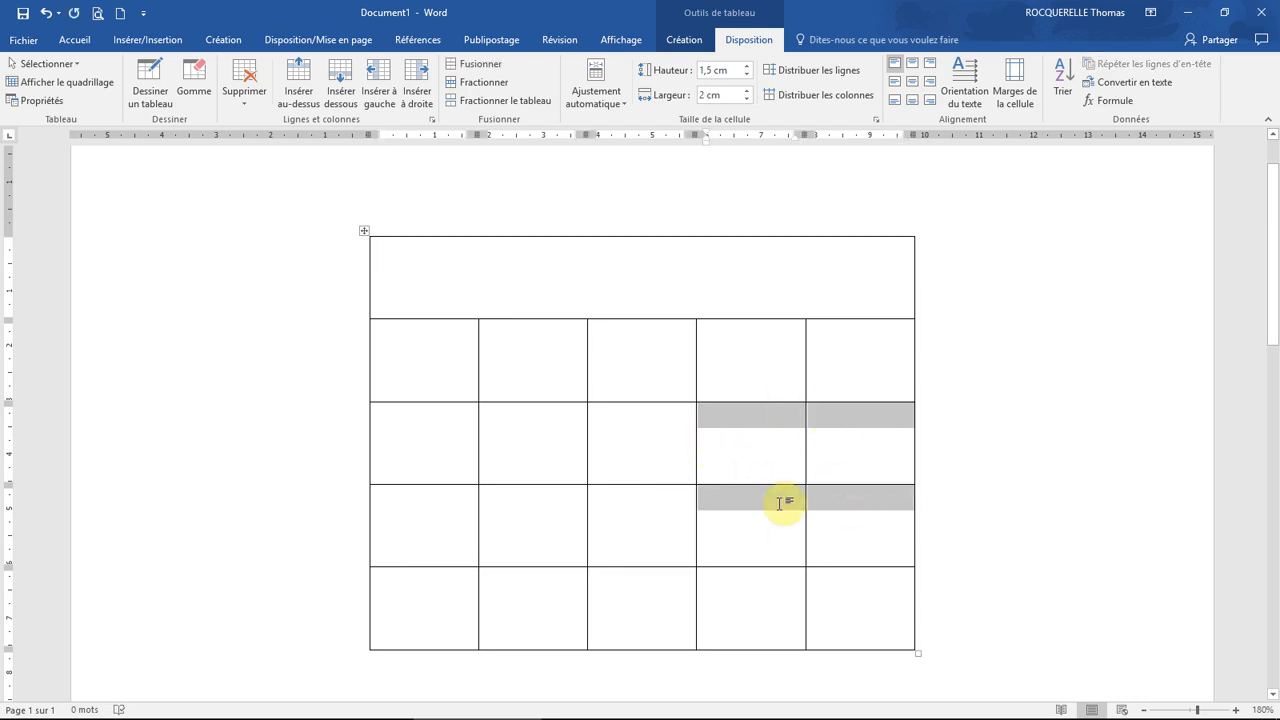
left_click(478, 64)
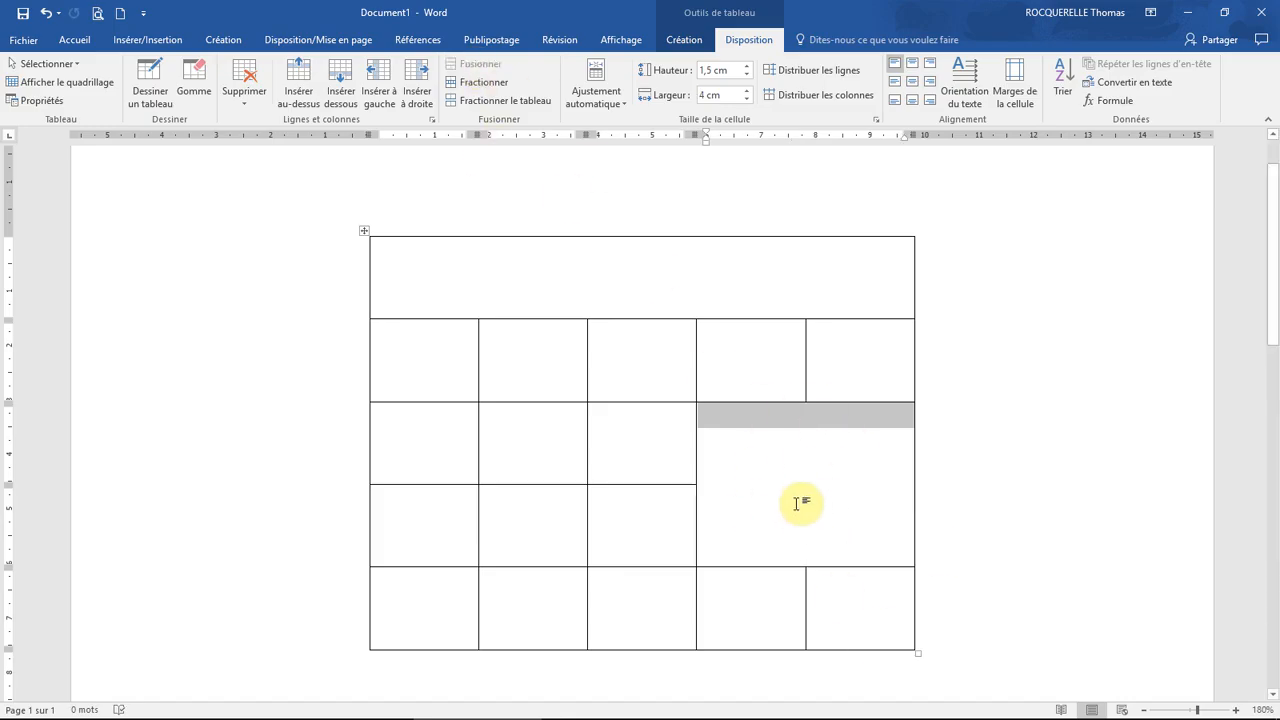
Step: Split the cell in row three, column two into one column and three rows
left_click(513, 440)
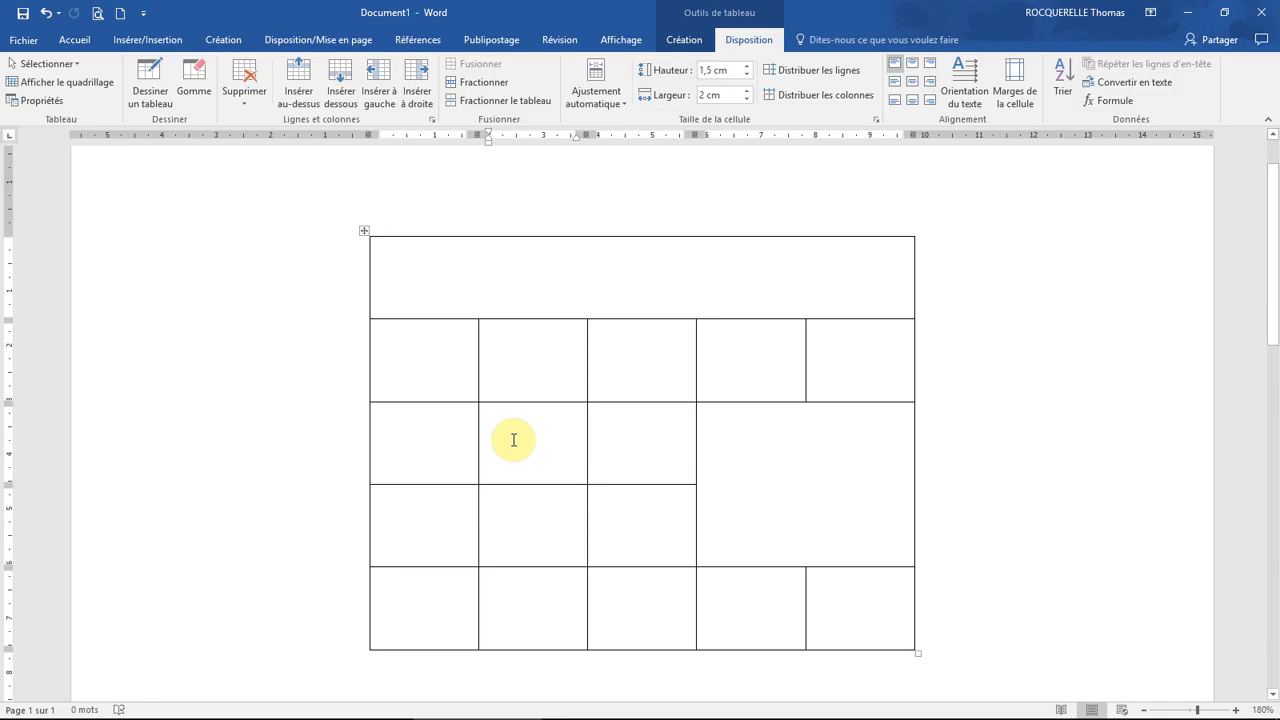
left_click(483, 438)
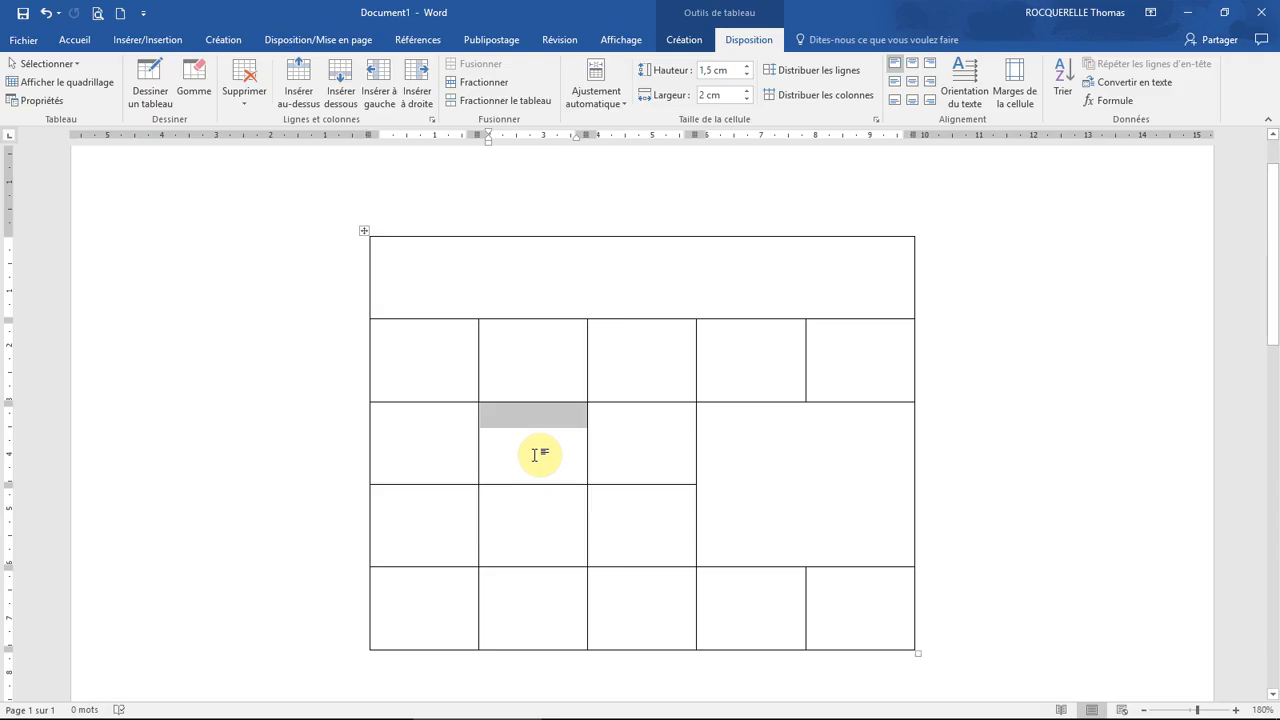
left_click(487, 86)
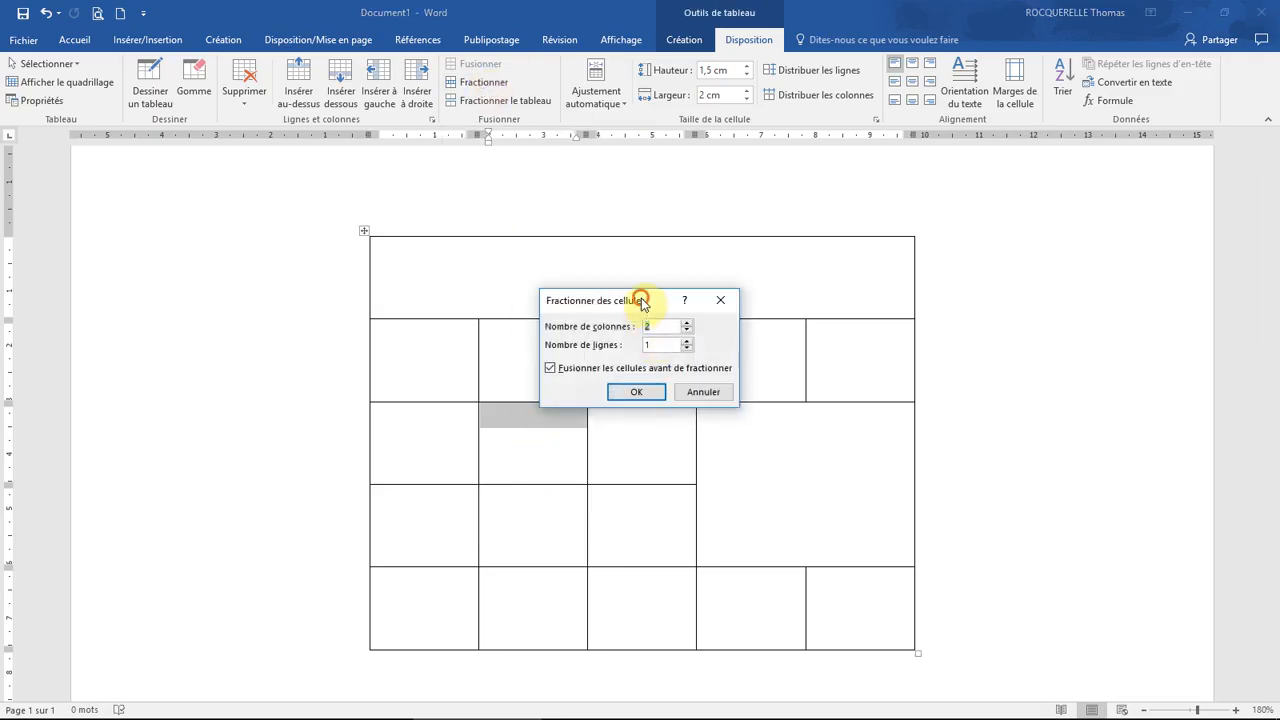
left_click_drag(645, 300, 572, 222)
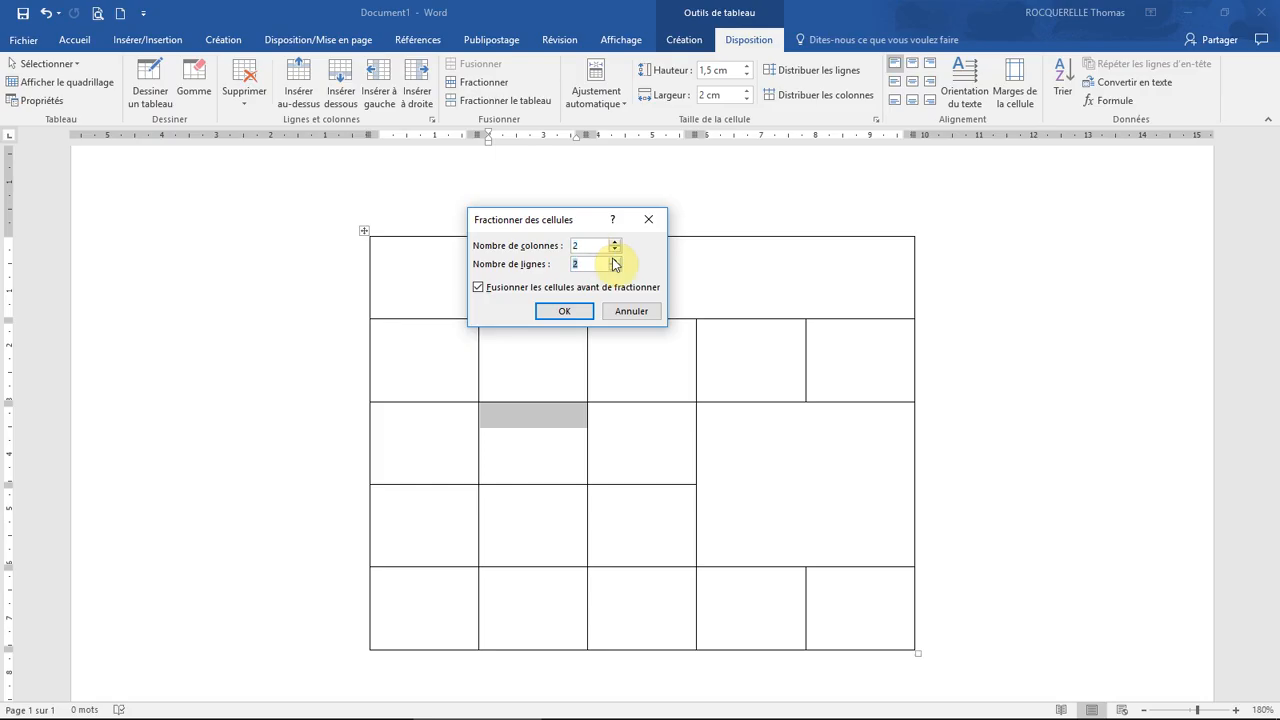
left_click(614, 248)
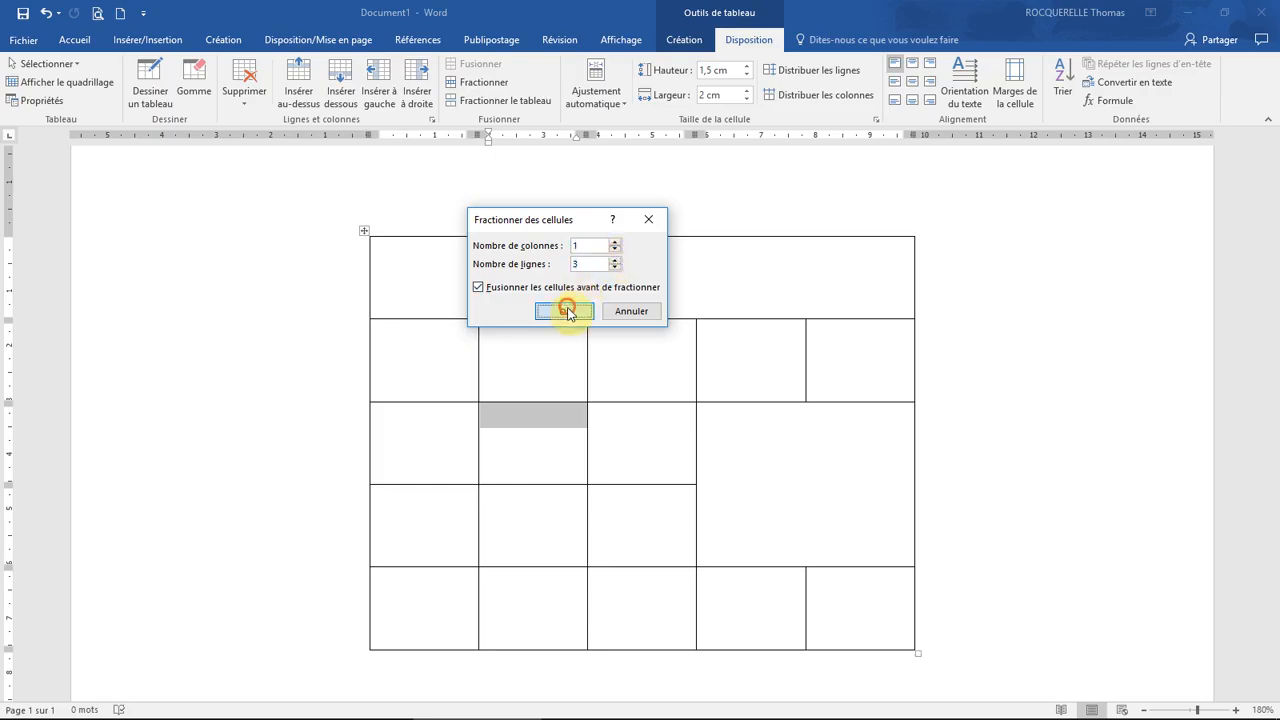
left_click(565, 311)
left_click(620, 456)
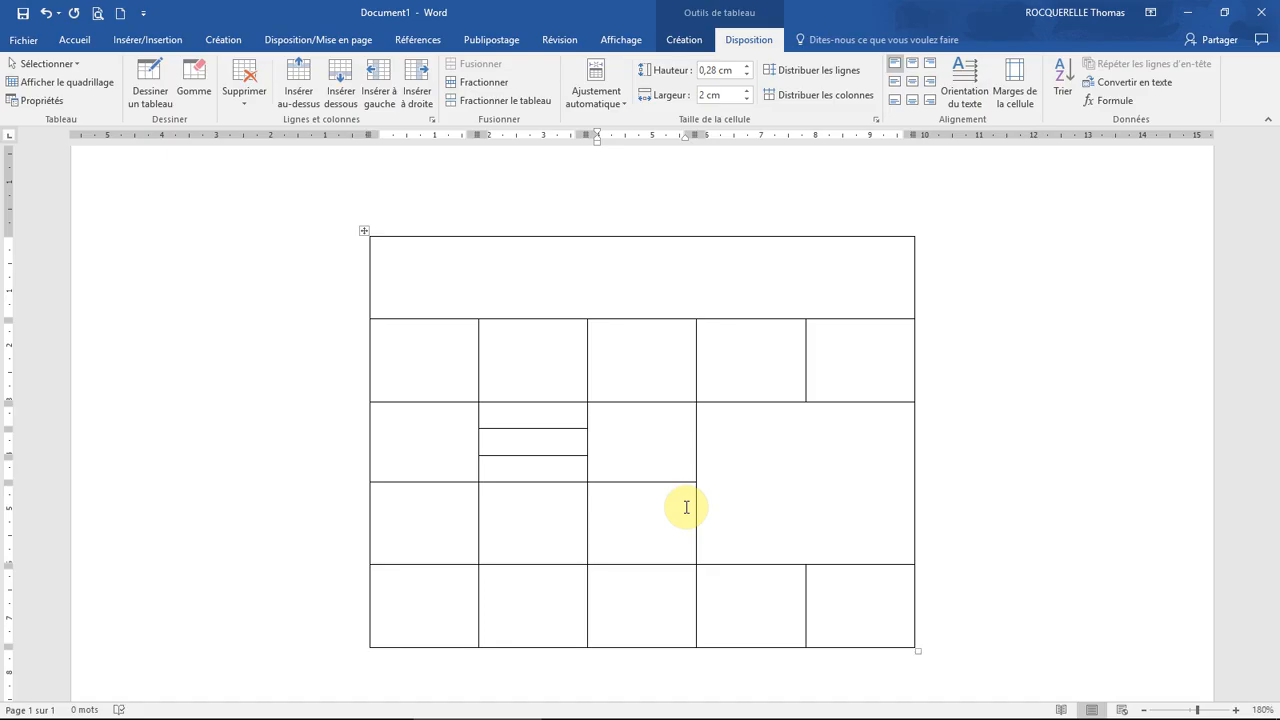
Step: Merge all cells of the table's last row and split the merged cell into four columns
left_click(300, 607)
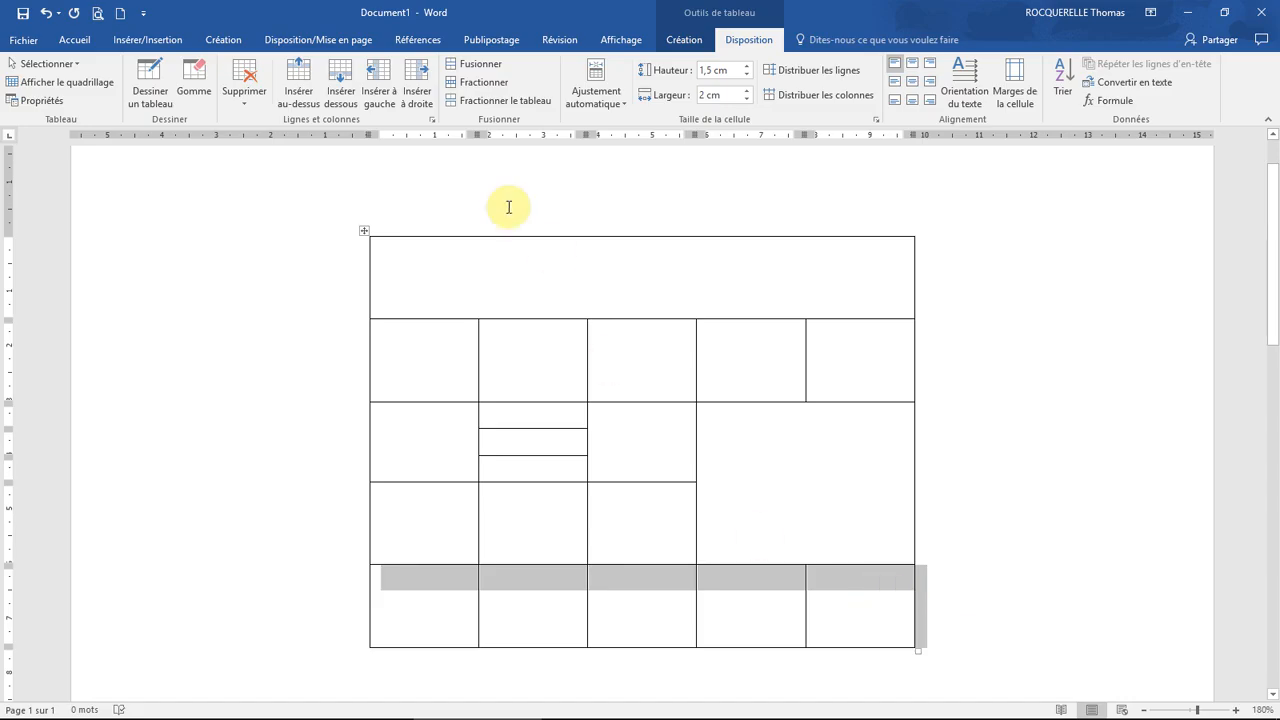
left_click(480, 64)
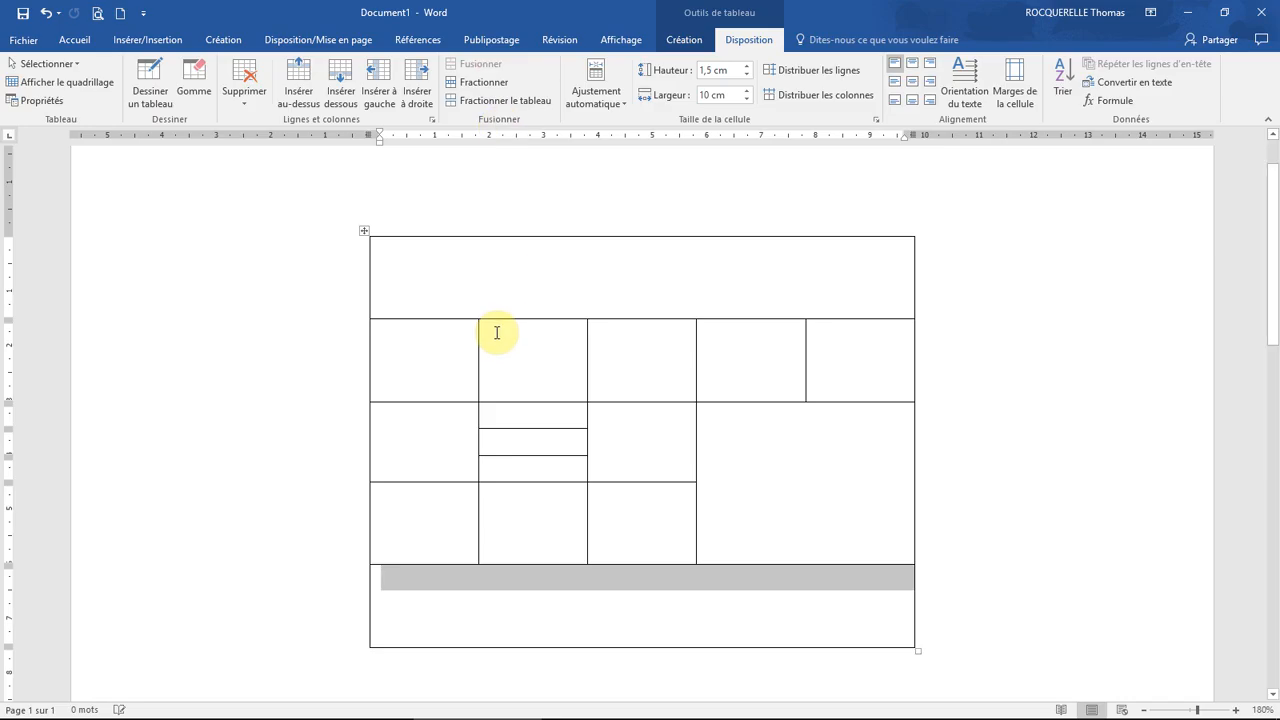
left_click(484, 82)
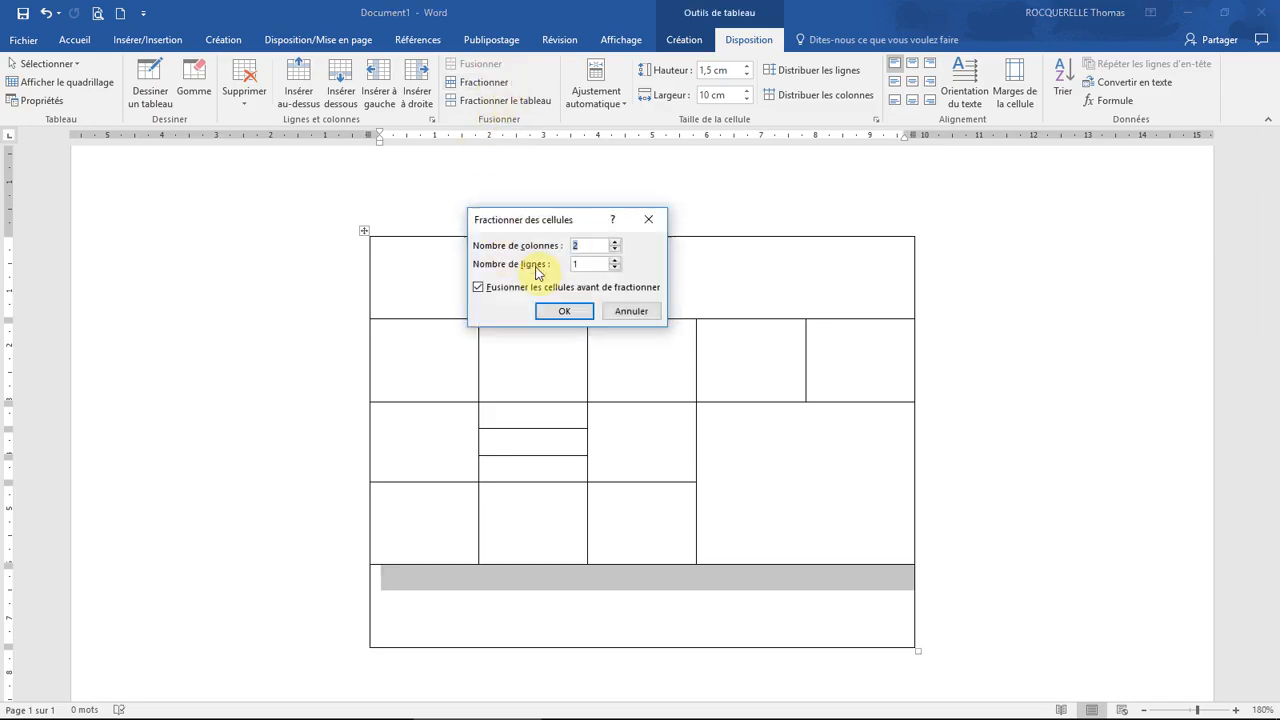
left_click(614, 242)
left_click(614, 242)
left_click(566, 311)
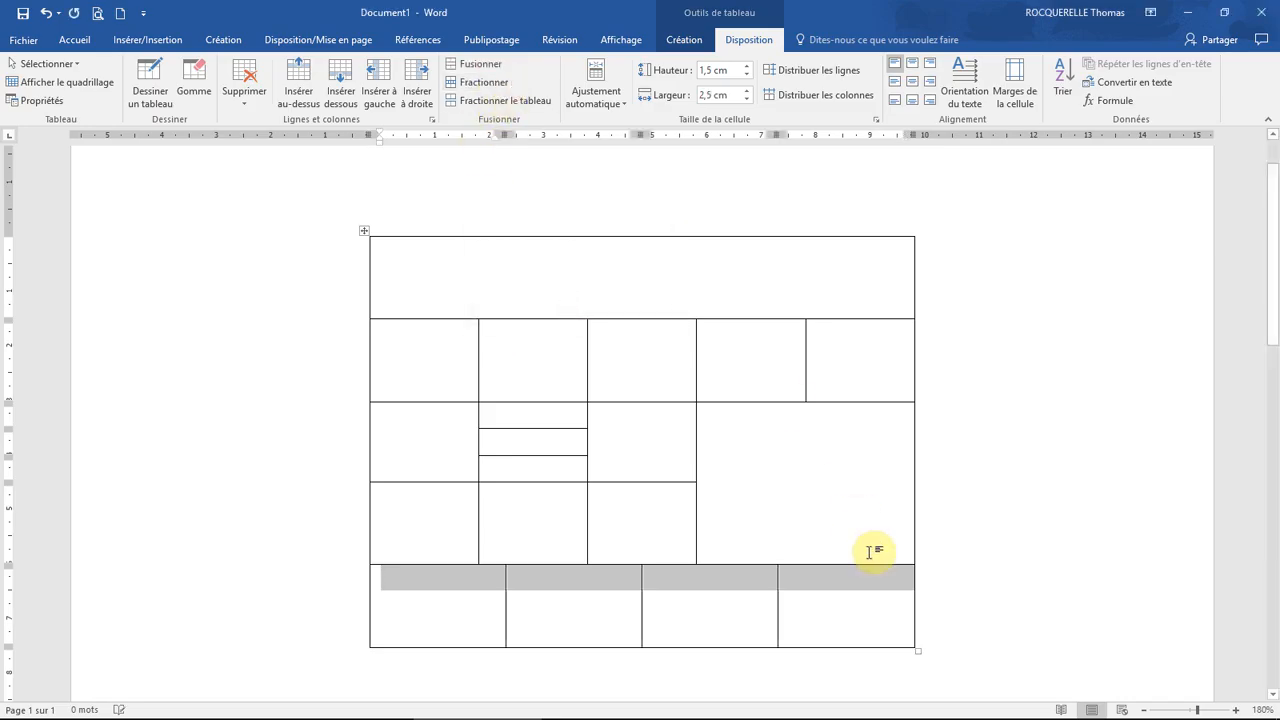
left_click(958, 601)
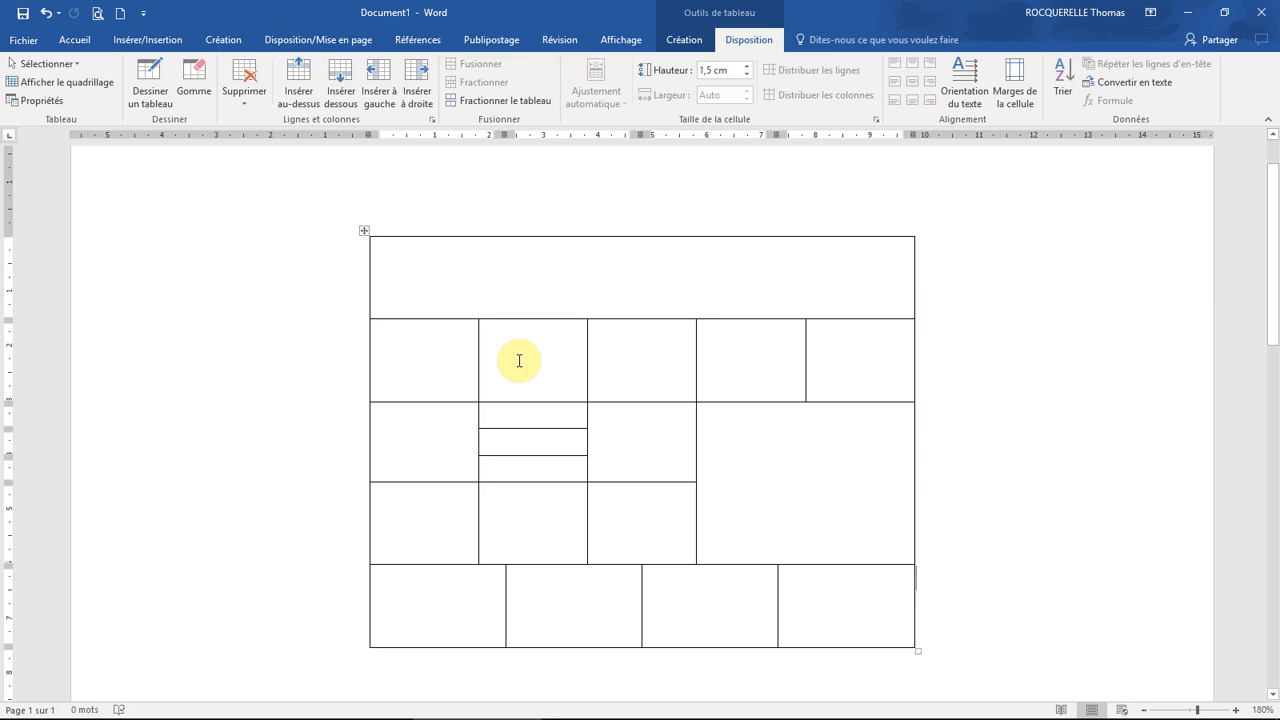
Step: Undo the last row's split and merge, the three-row cell split, and the four-cell merge in rows three and four
key("ctrl+z")
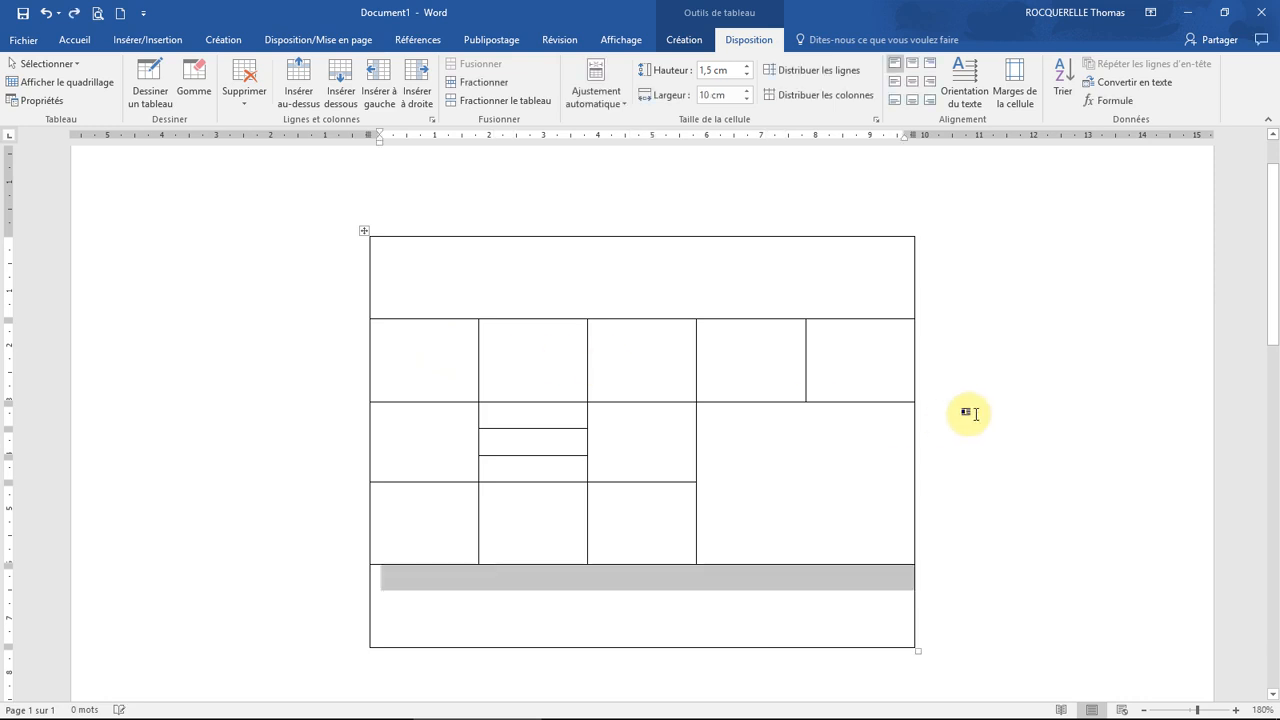
key("ctrl+y")
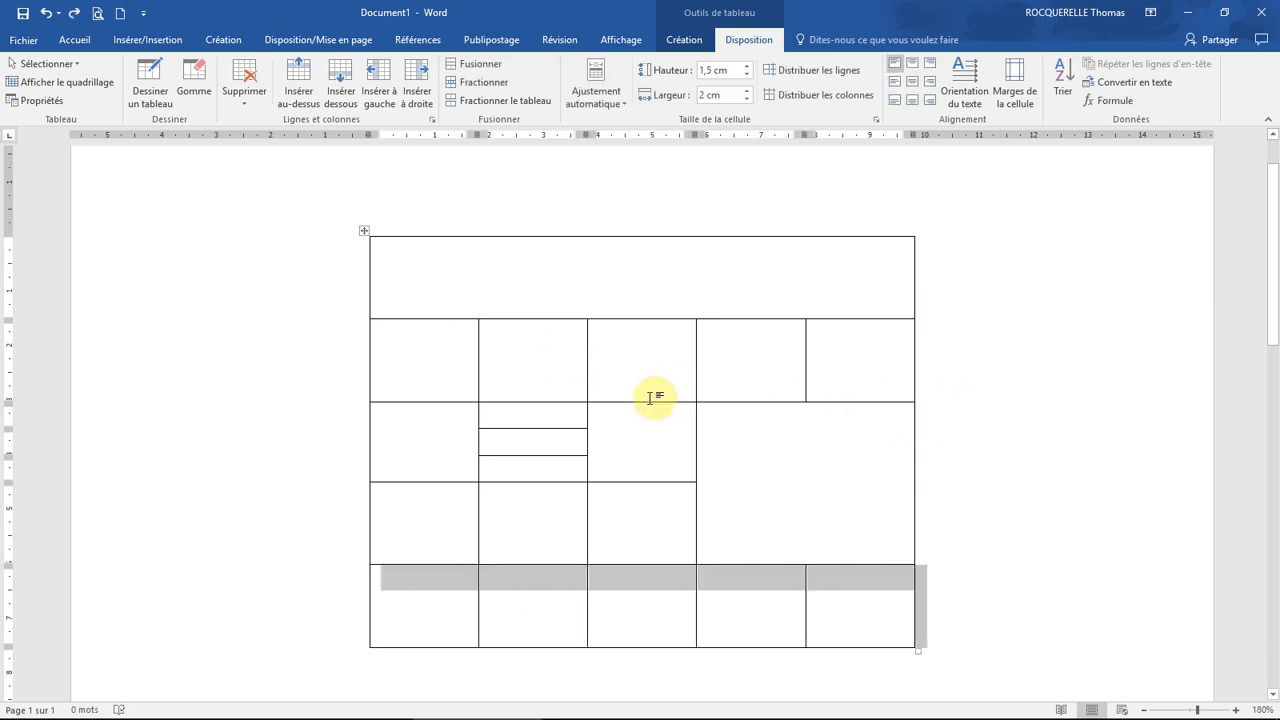
key("ctrl+z")
key("ctrl+z")
key("ctrl+z")
key("ctrl+z")
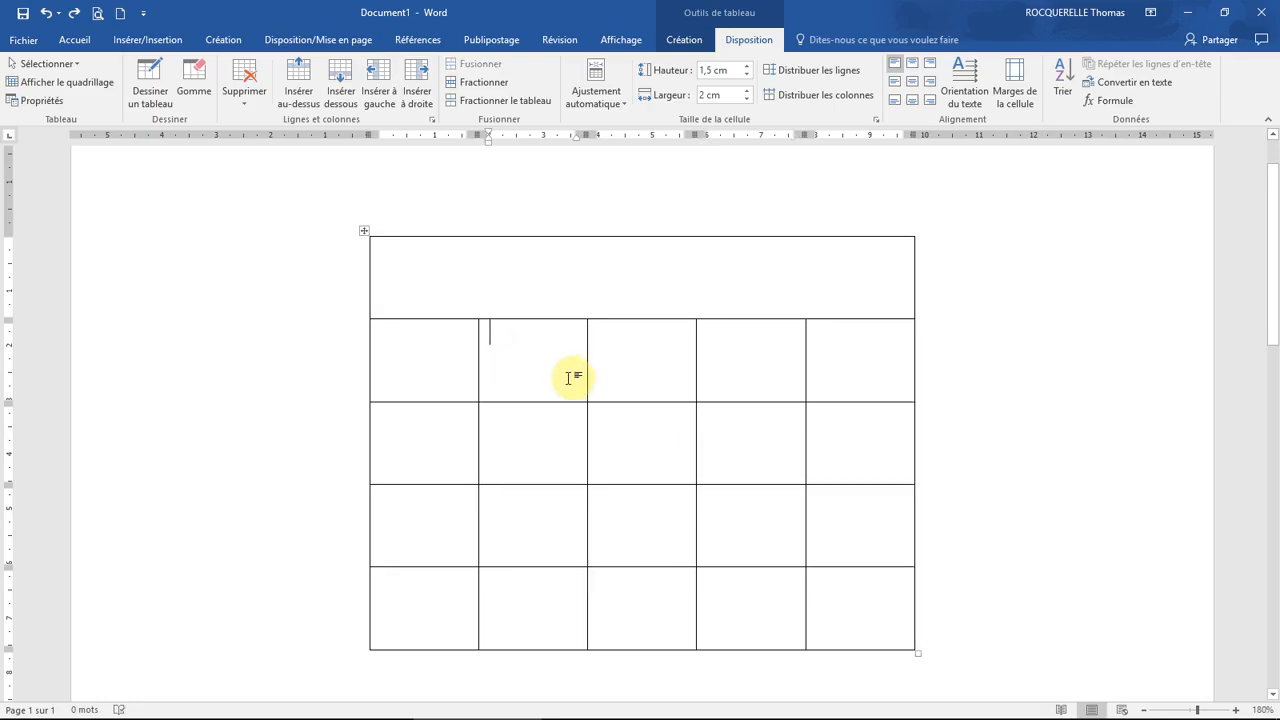
Step: Enter "Cui cui" in row two, column two, "Wouf" in row four, column four, and "Miaou" in row three, column five
type("Cui cui")
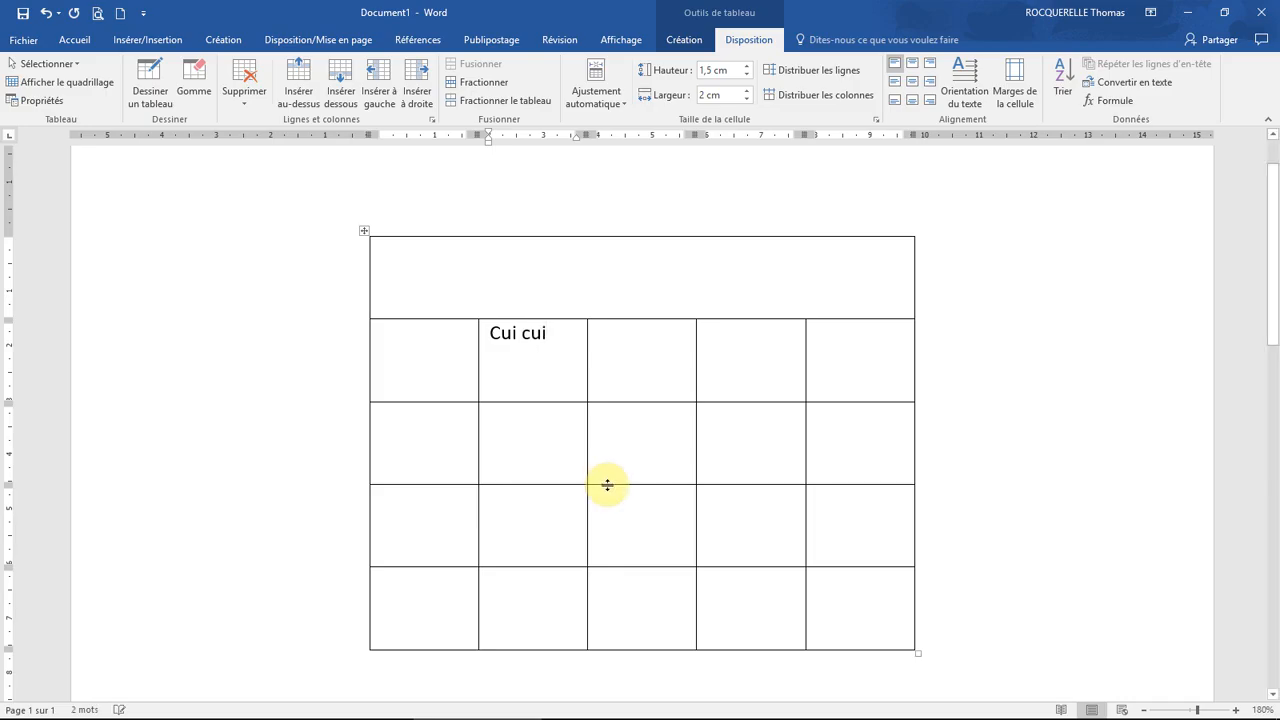
left_click(752, 536)
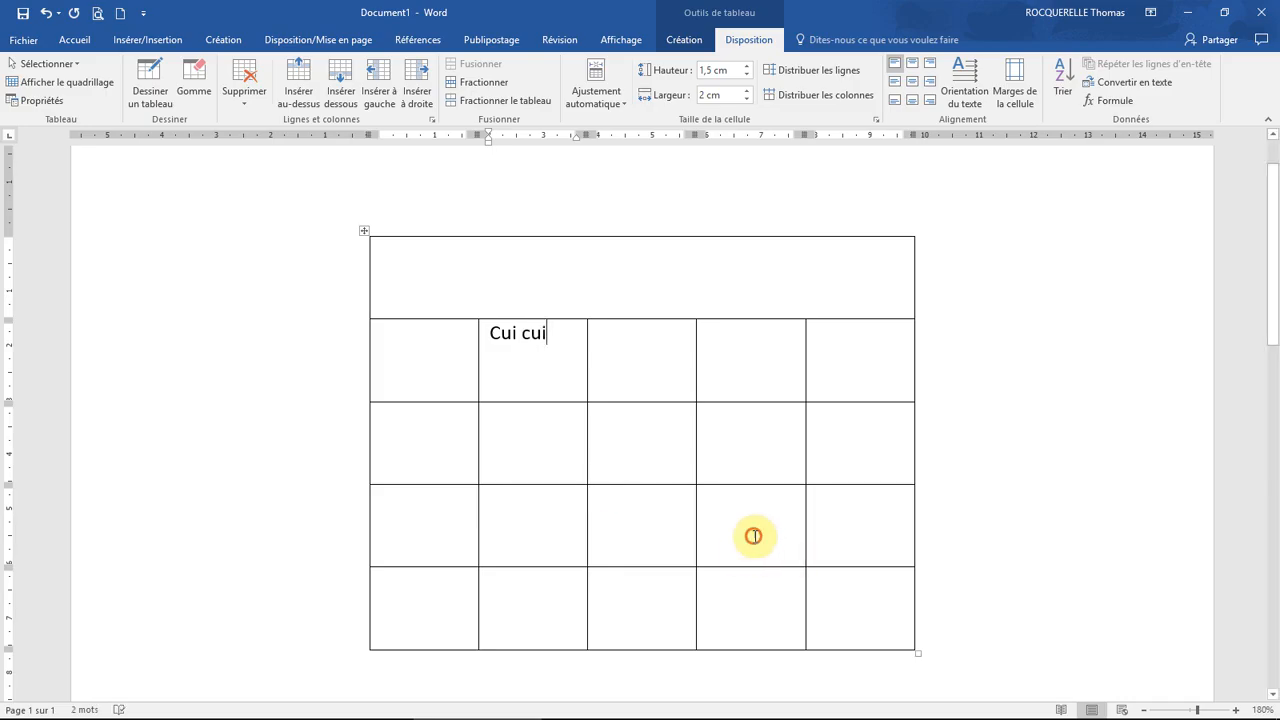
type("Wouf")
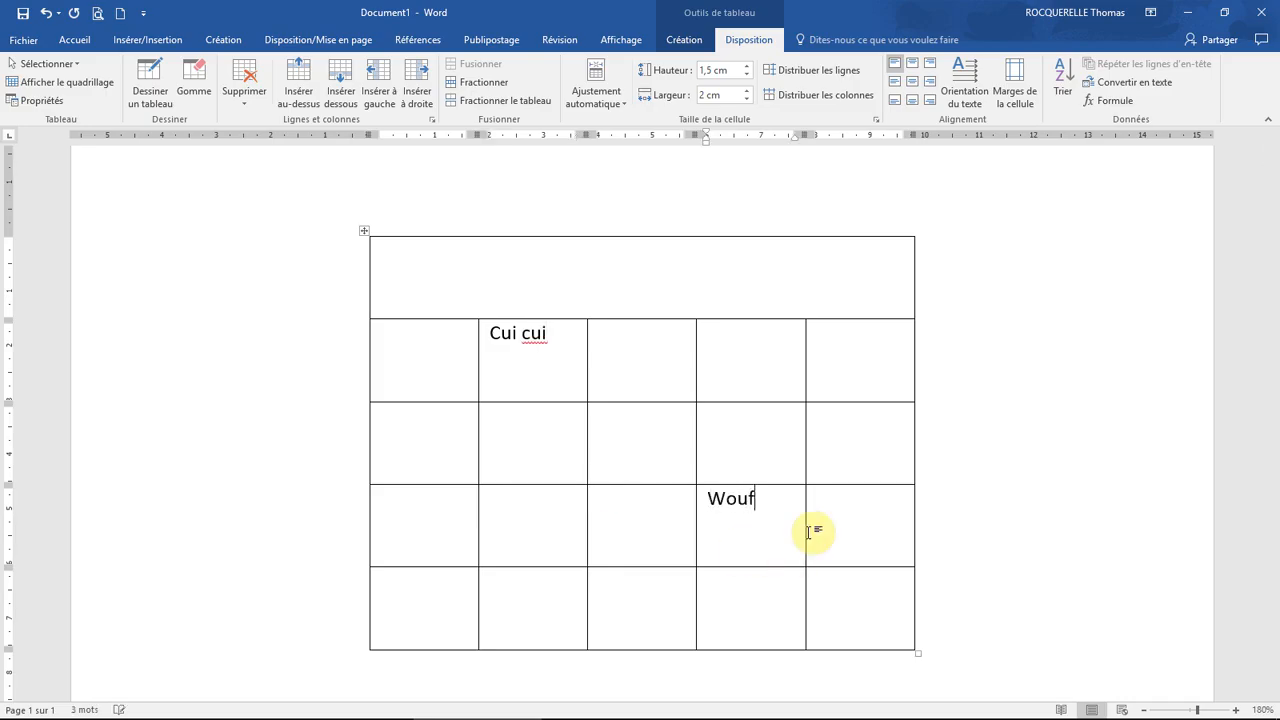
left_click(854, 433)
type("Miaou")
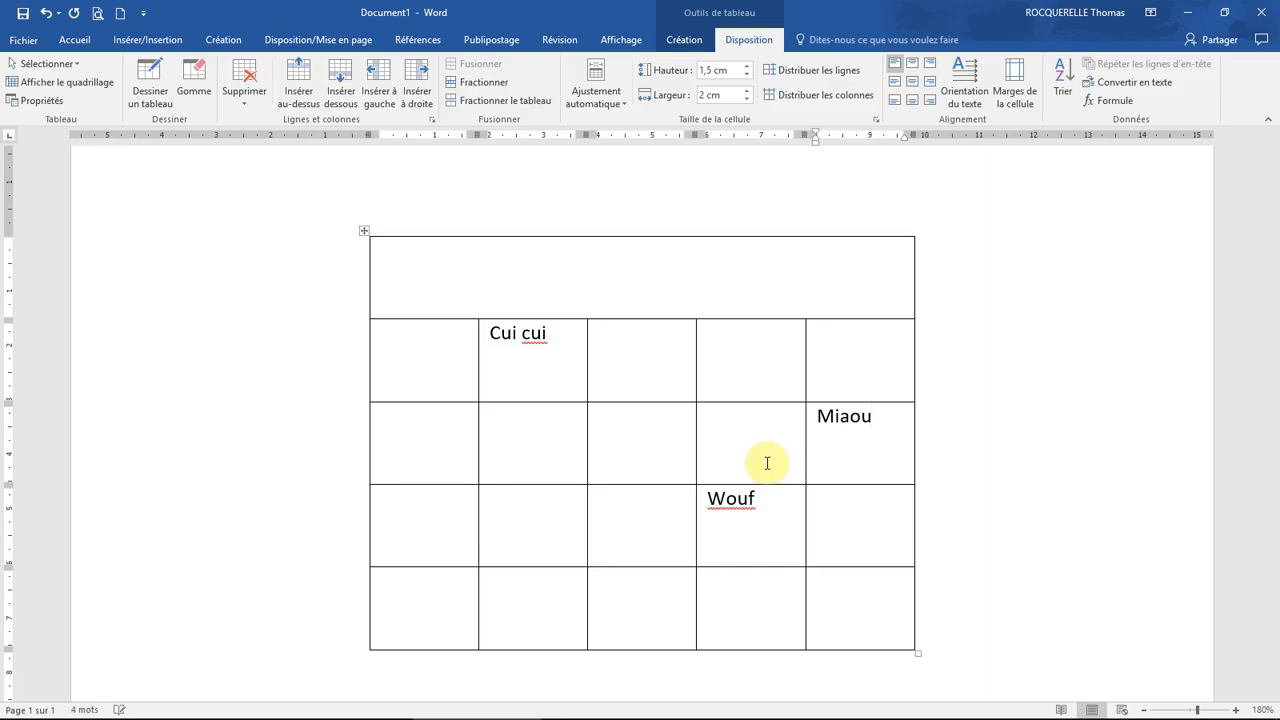
Step: Enter "Grrrr" in row five, column two, and "Hi han" in row three, column one
left_click(515, 609)
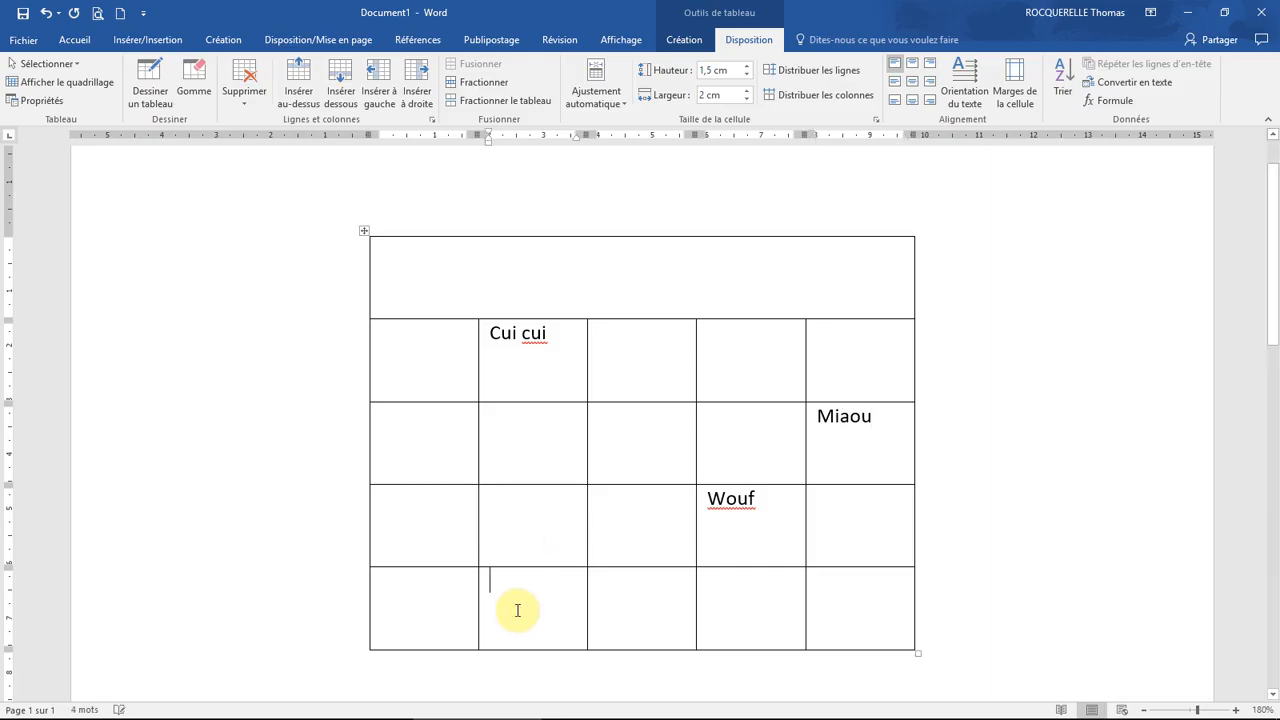
type("Grrrr")
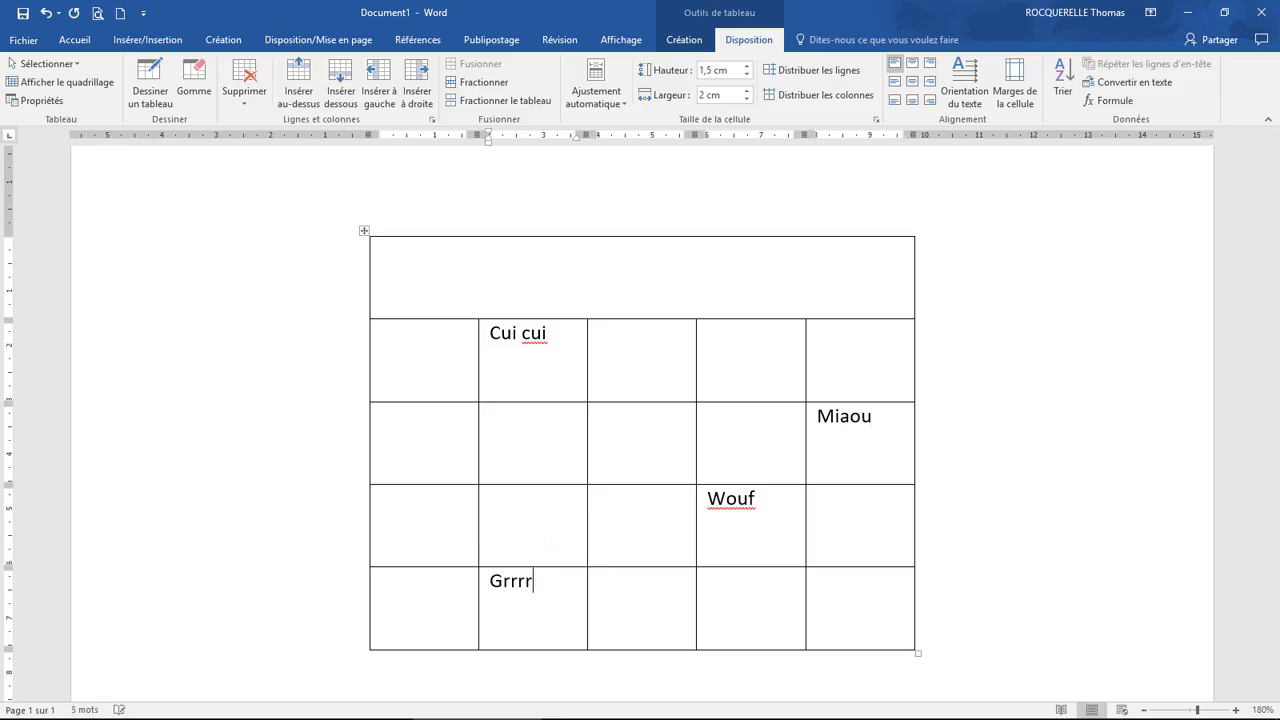
left_click(420, 440)
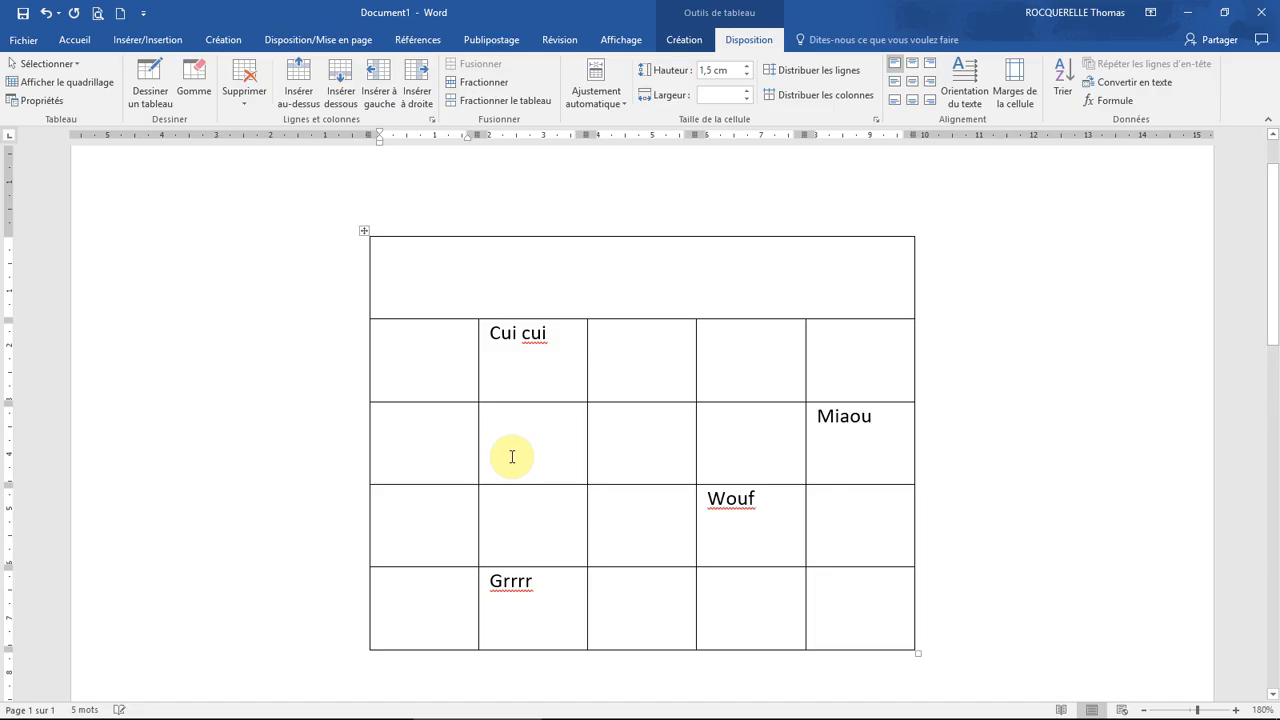
type("Hi han")
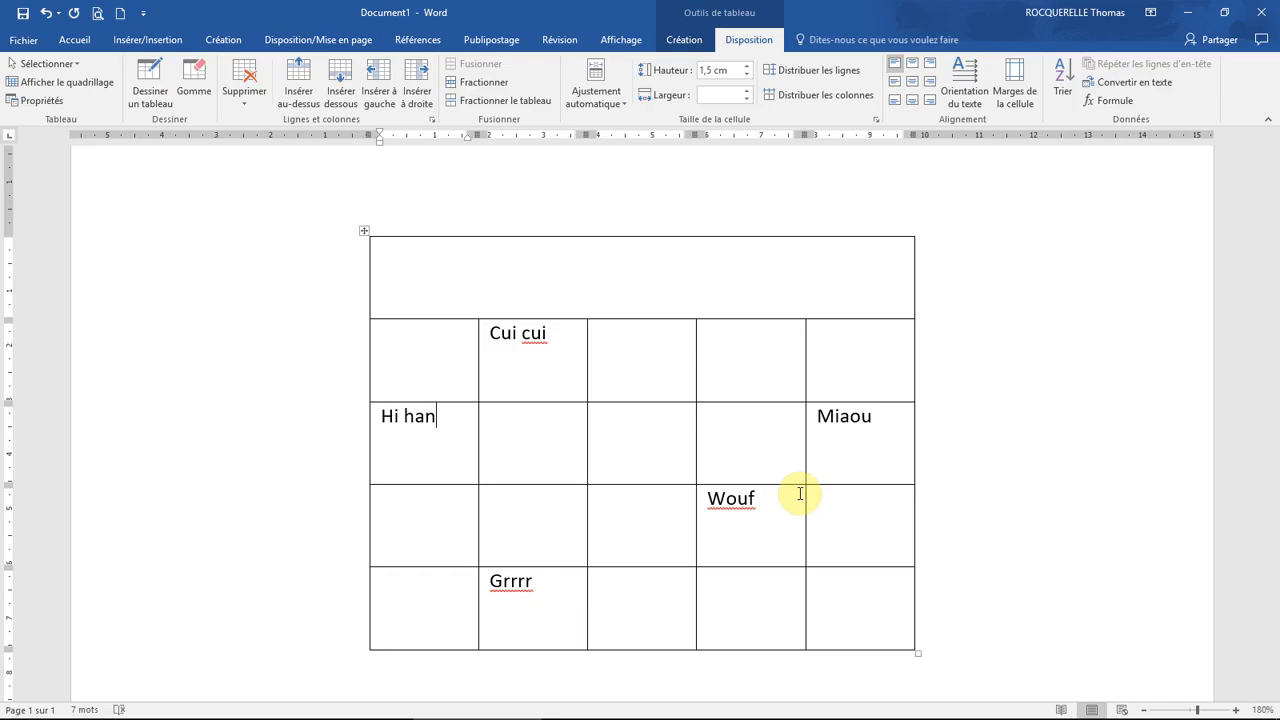
Step: Select the whole table and centre the text both horizontally and vertically within its cells
left_click(362, 231)
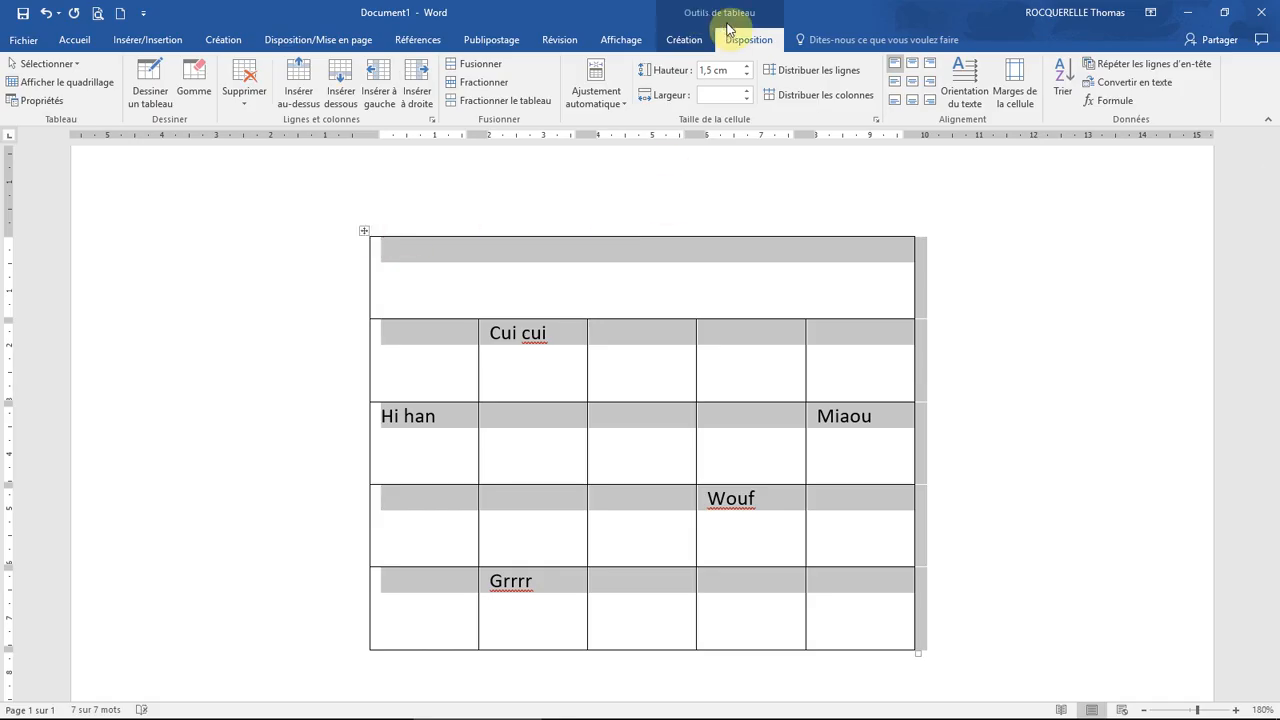
left_click(912, 84)
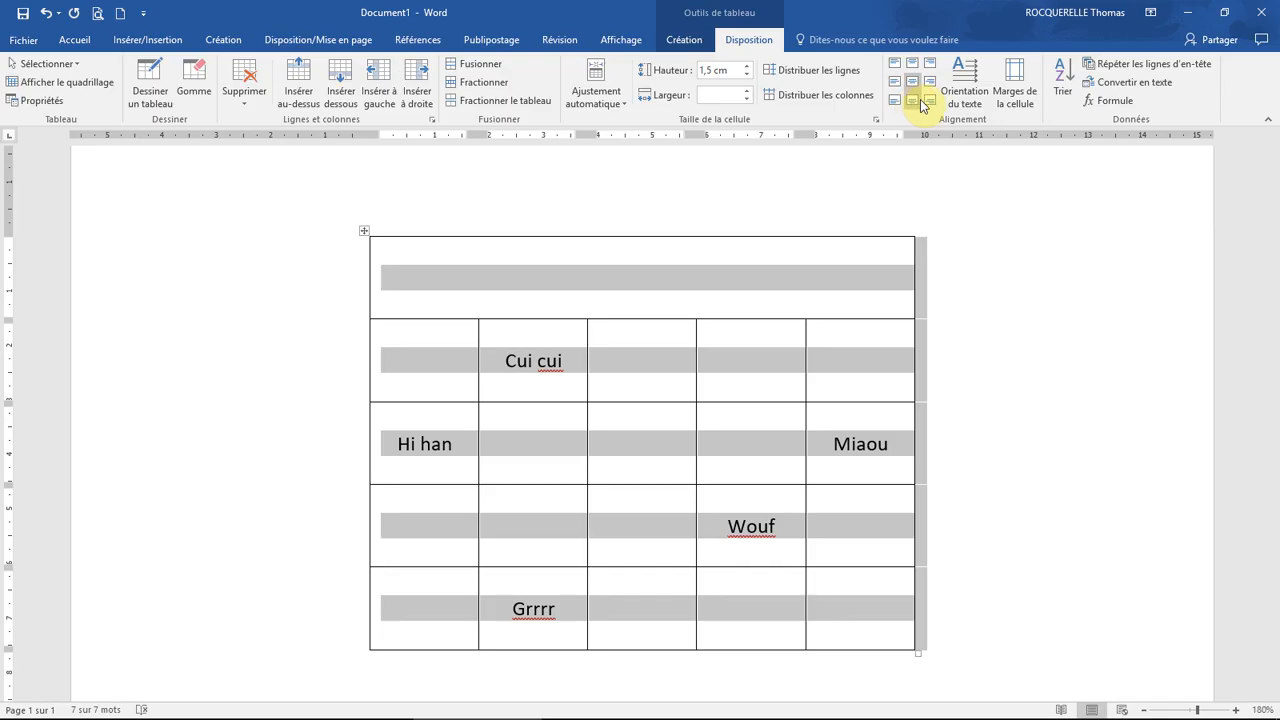
left_click(930, 81)
left_click(894, 81)
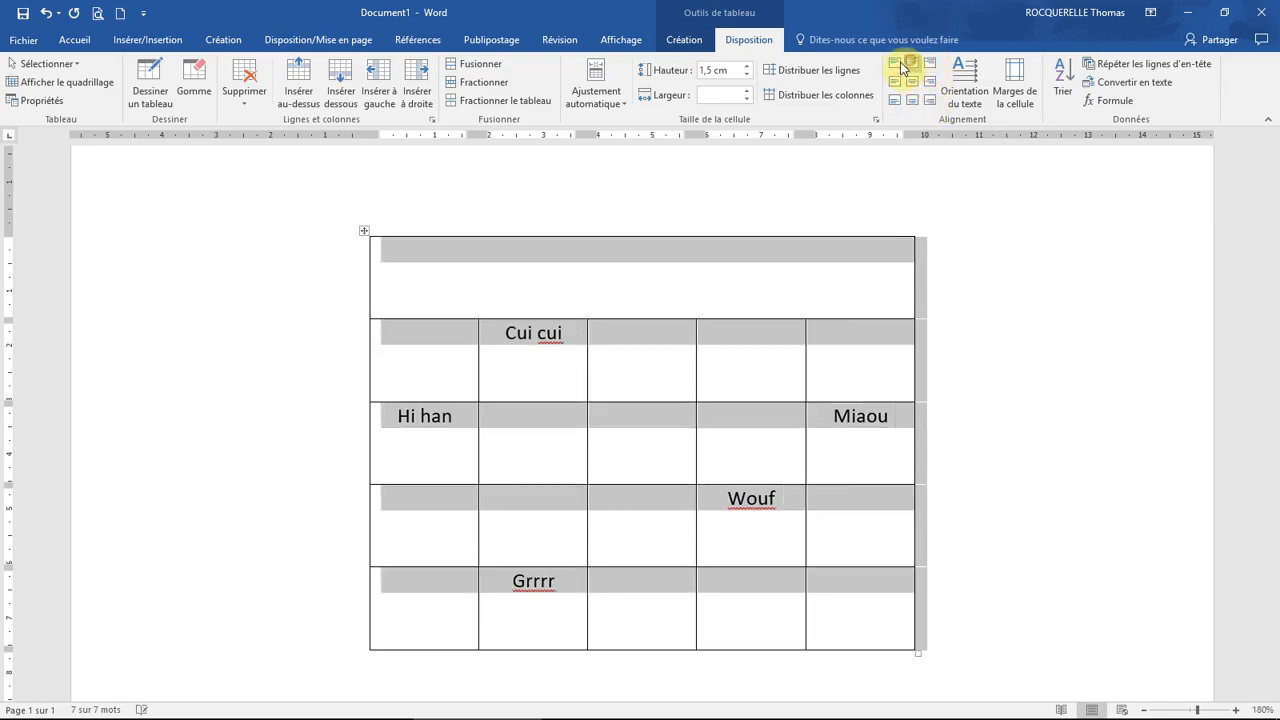
left_click(914, 86)
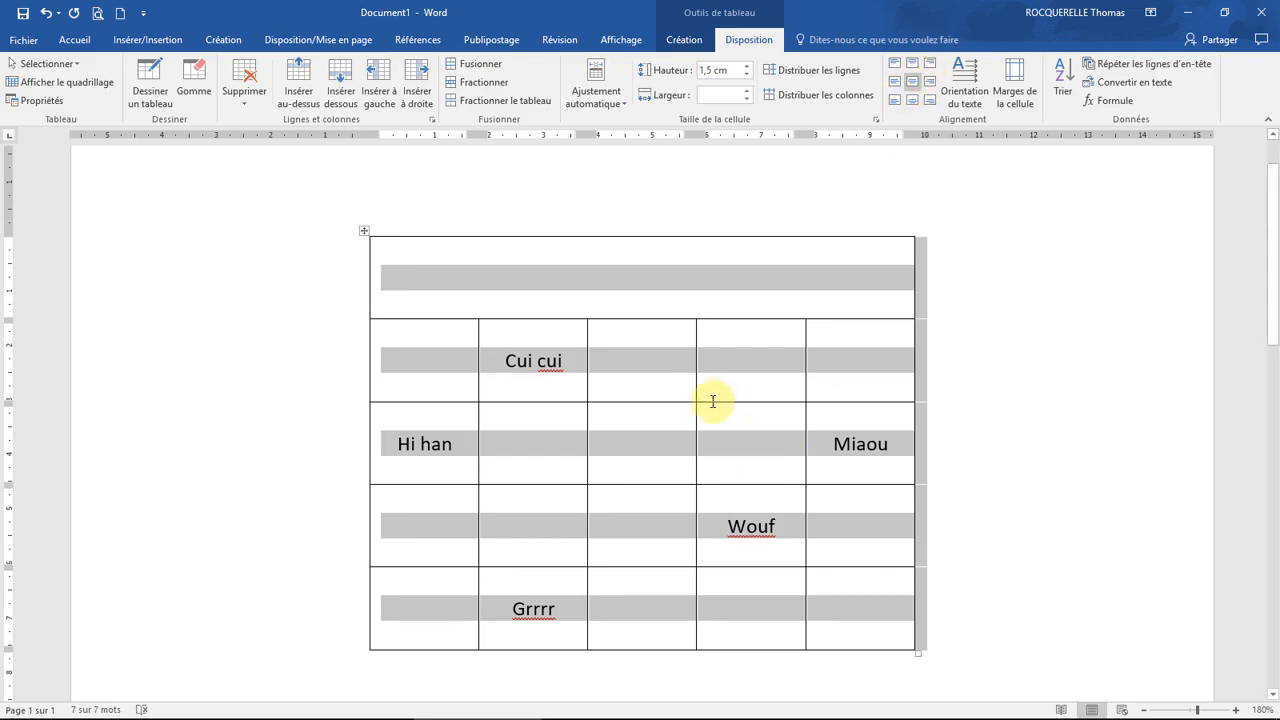
left_click(669, 435)
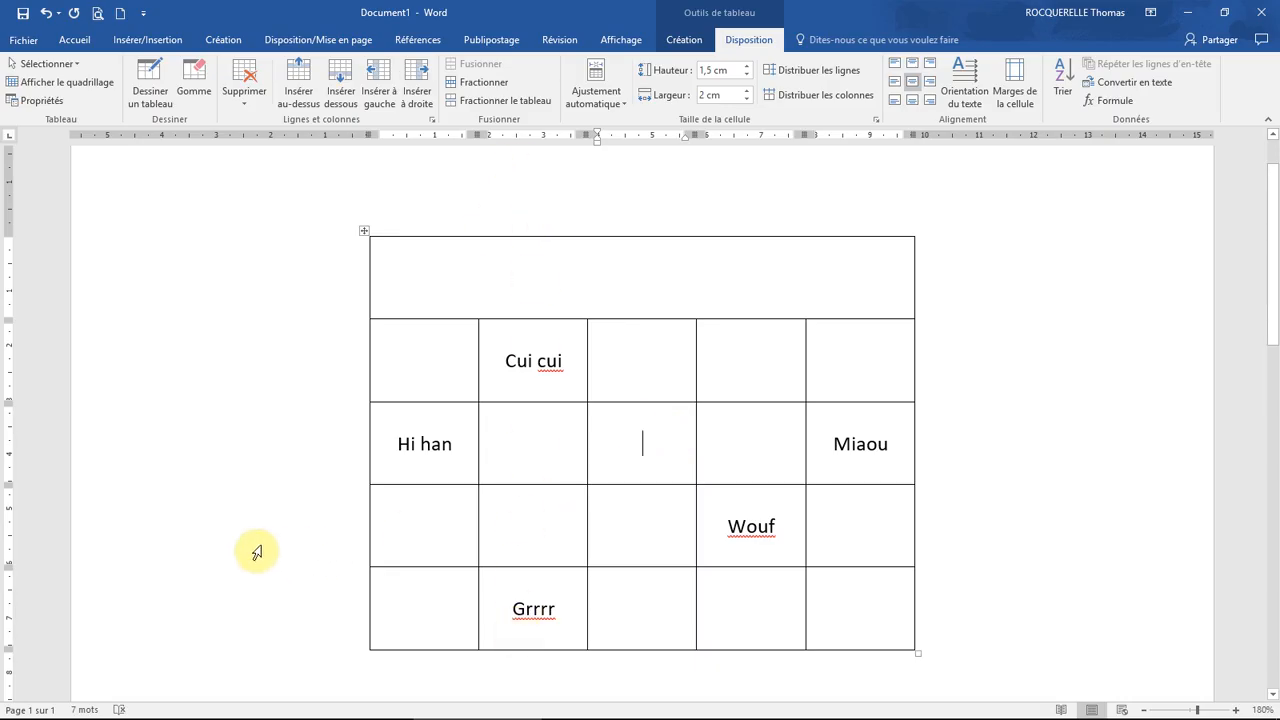
Step: Delete the table's fourth row, the one containing "Wouf", and undo the deletion
left_click(189, 538)
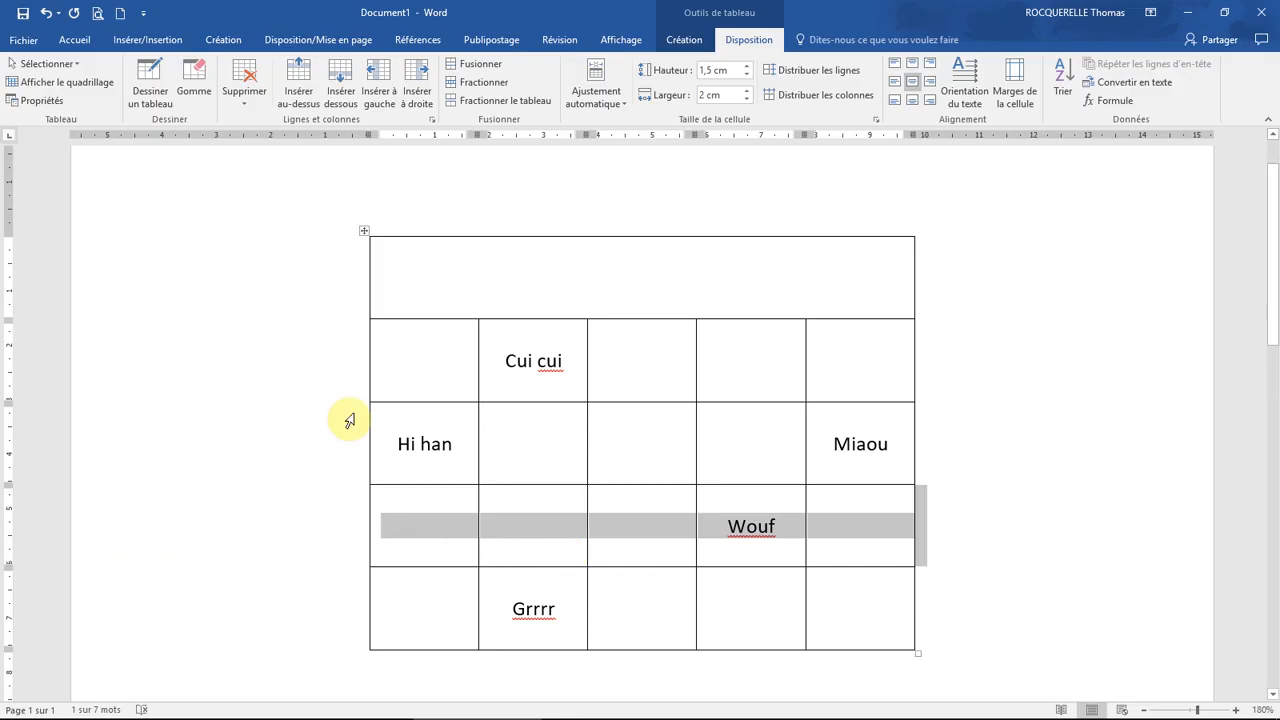
left_click(240, 107)
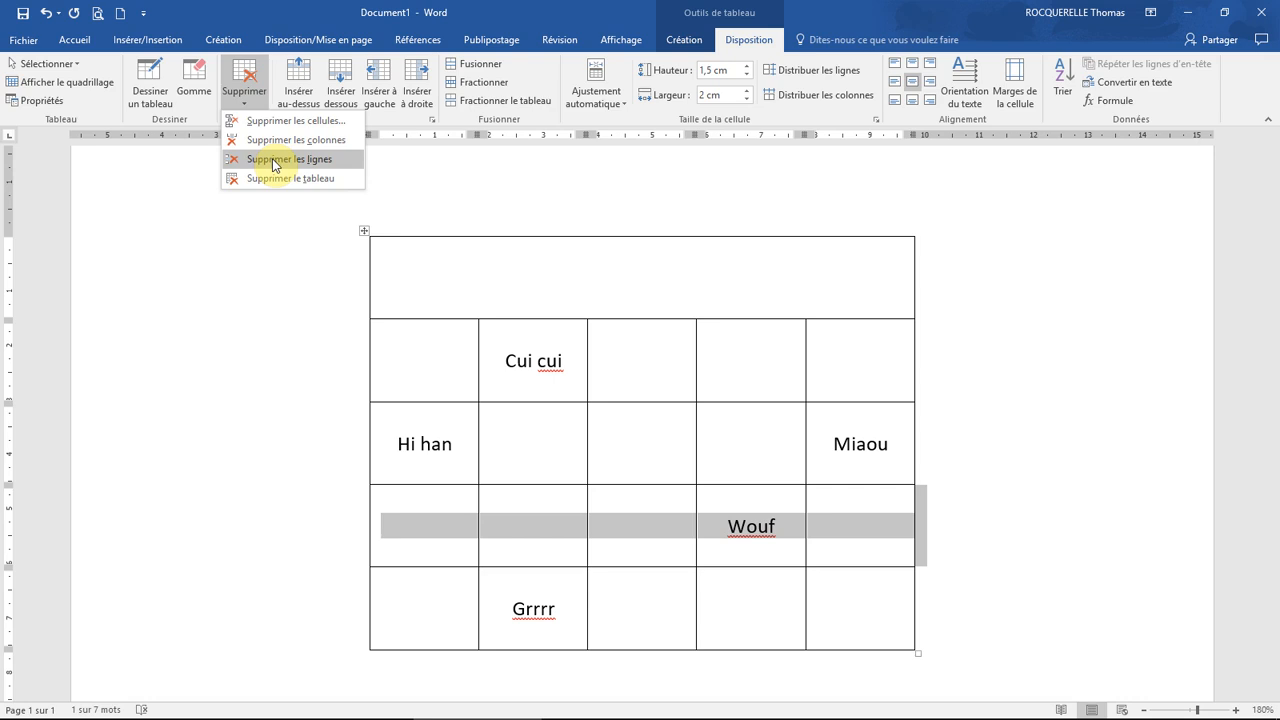
right_click(435, 527)
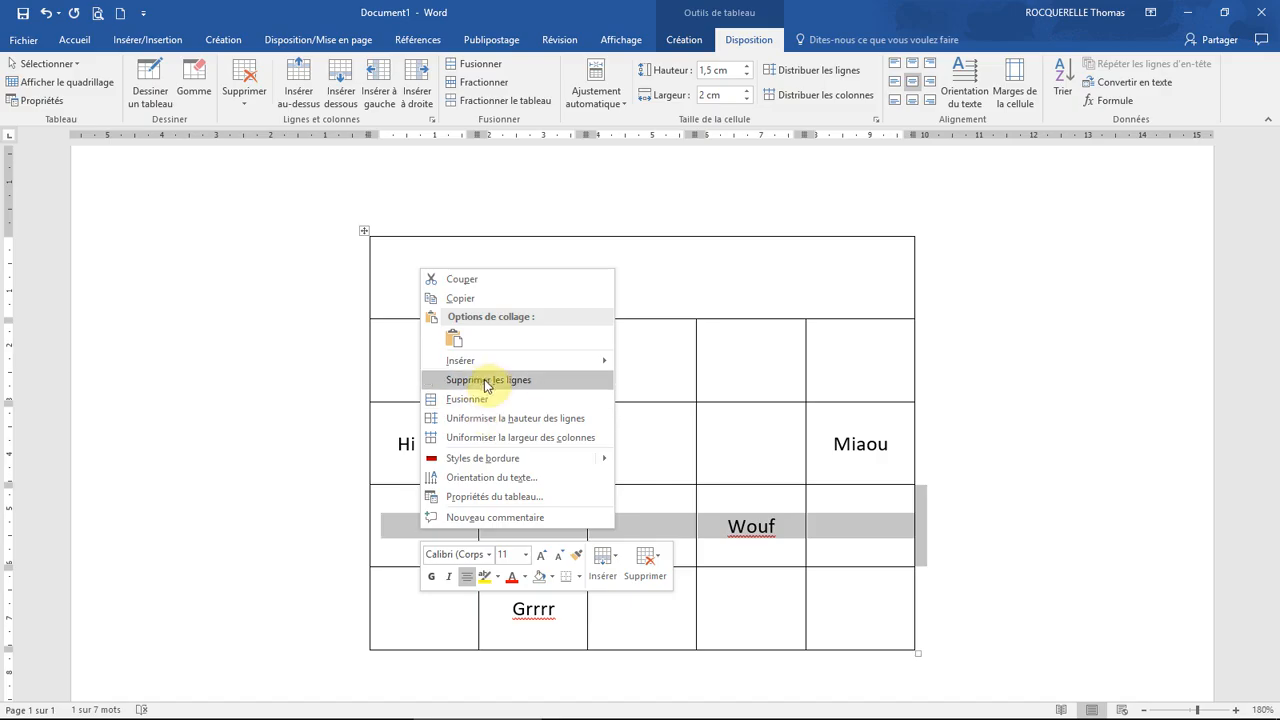
left_click(484, 379)
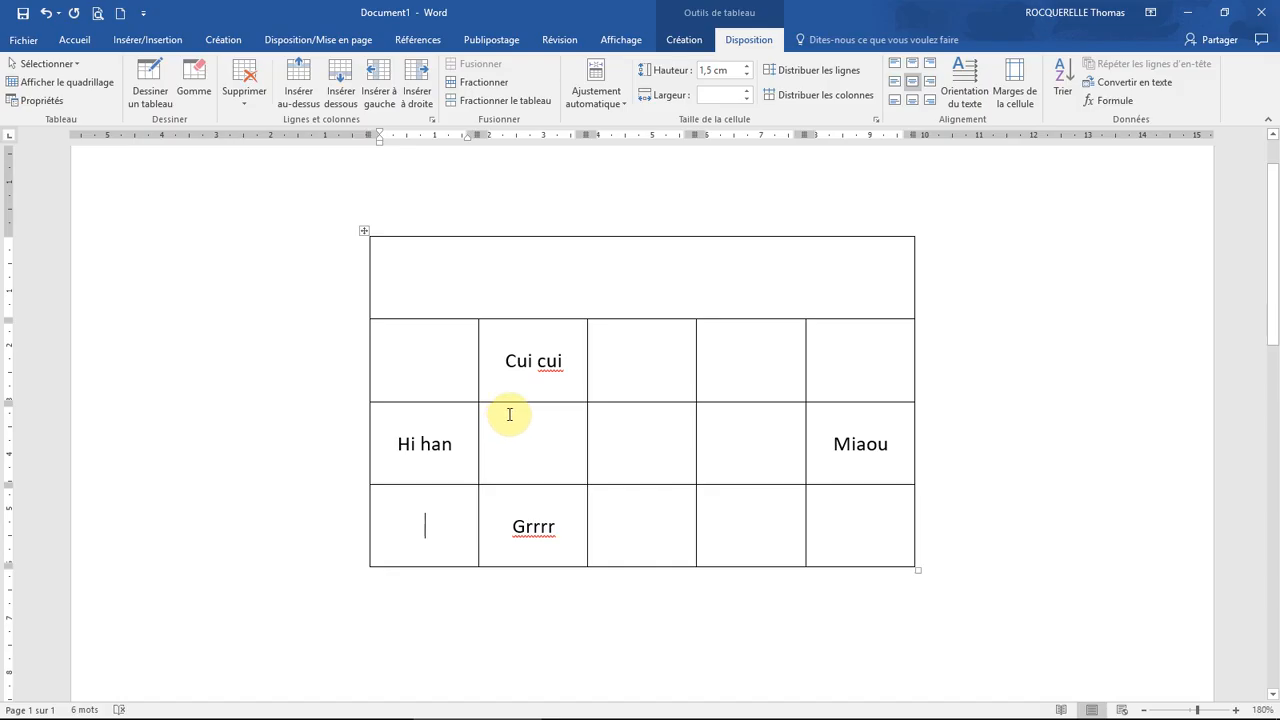
key("ctrl+v")
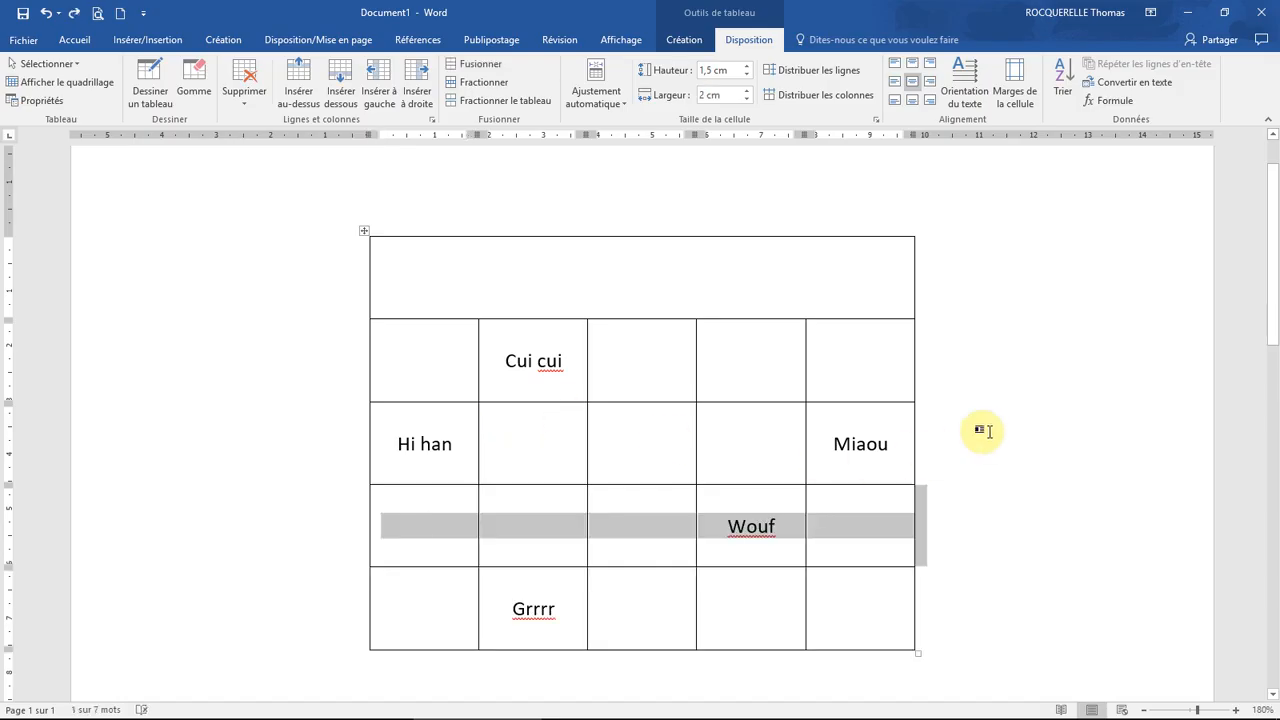
left_click(985, 431)
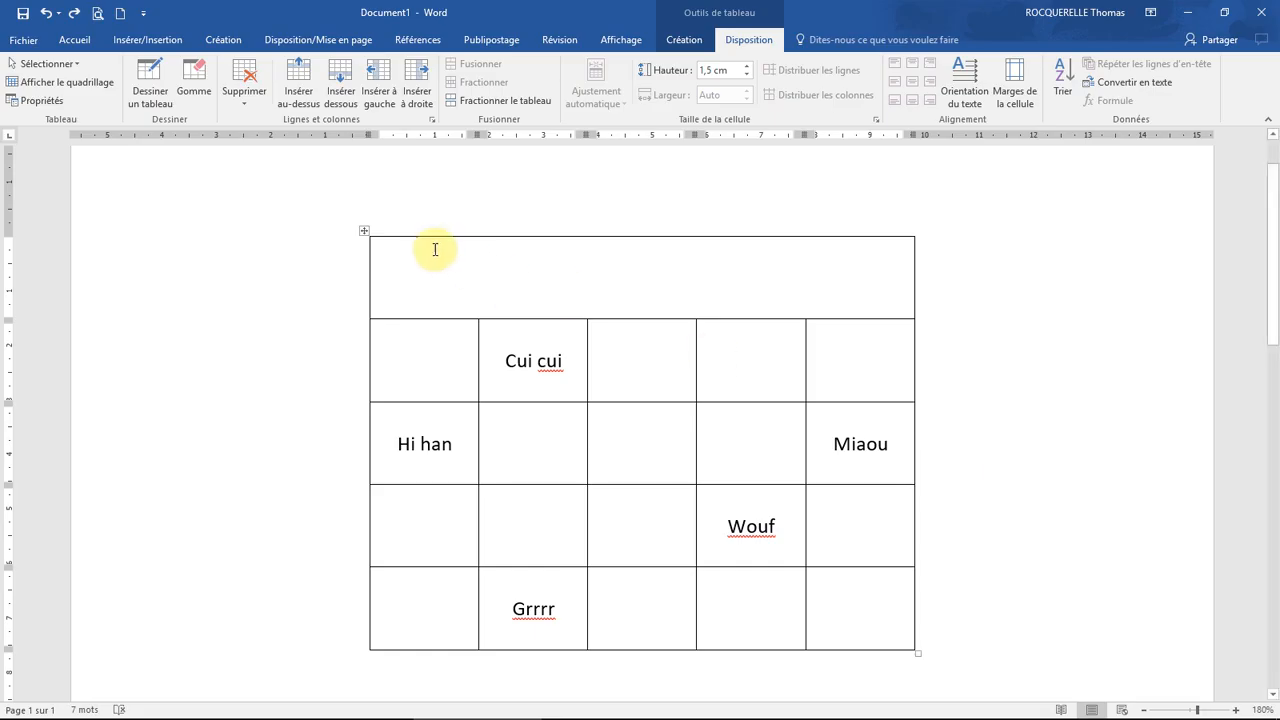
Step: Select the whole table and clear the text from all its cells, keeping the grid
left_click(365, 231)
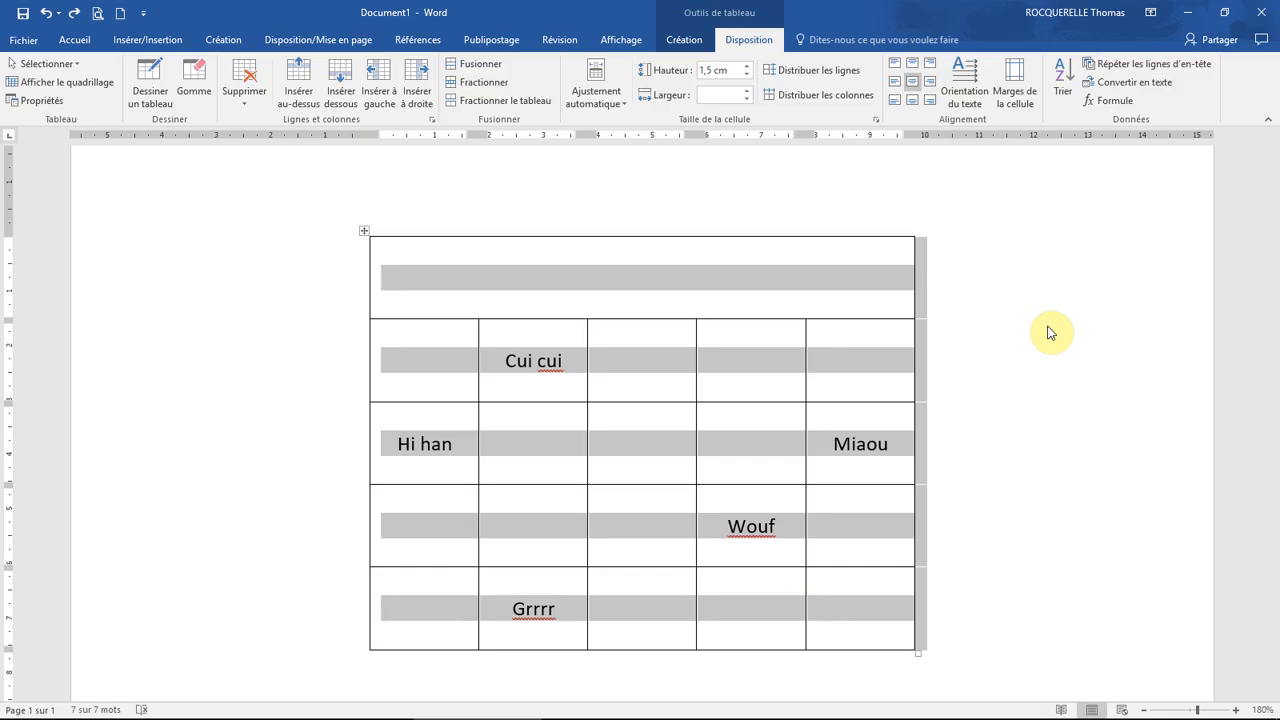
key("Delete")
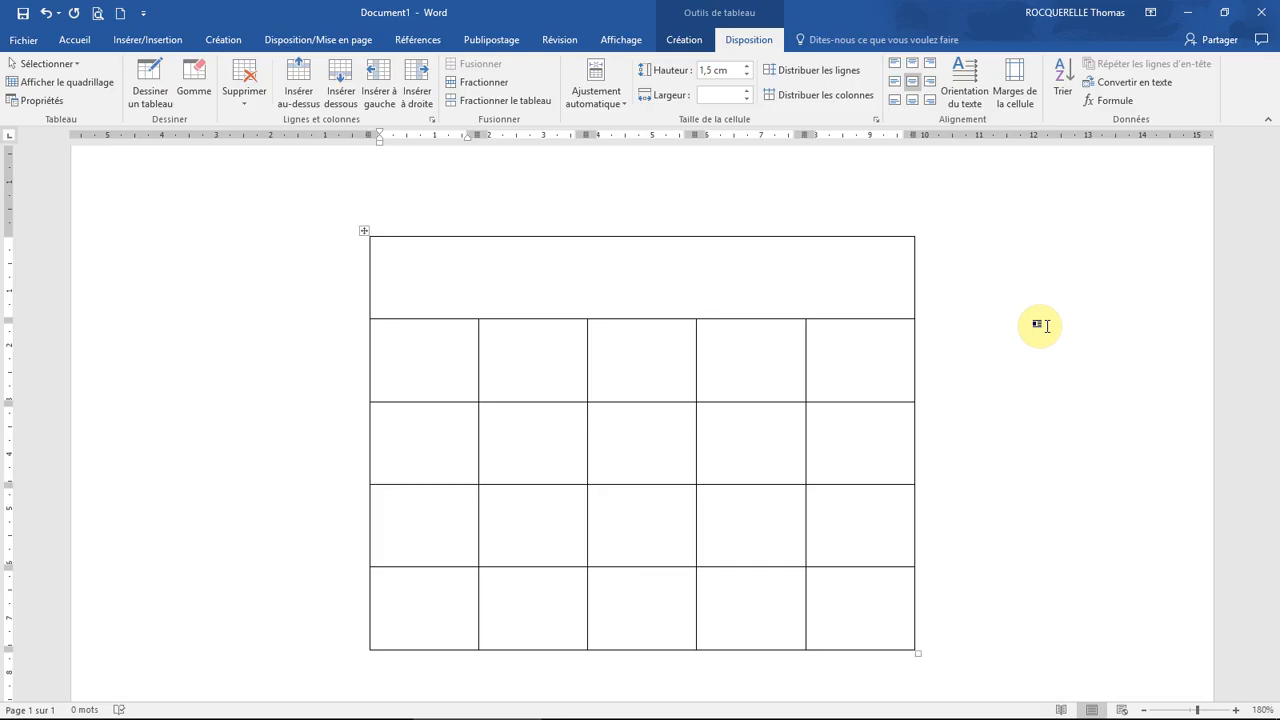
Step: Undo the clearing of the cell text, and delete the whole table and undo that deletion
key("ctrl+z")
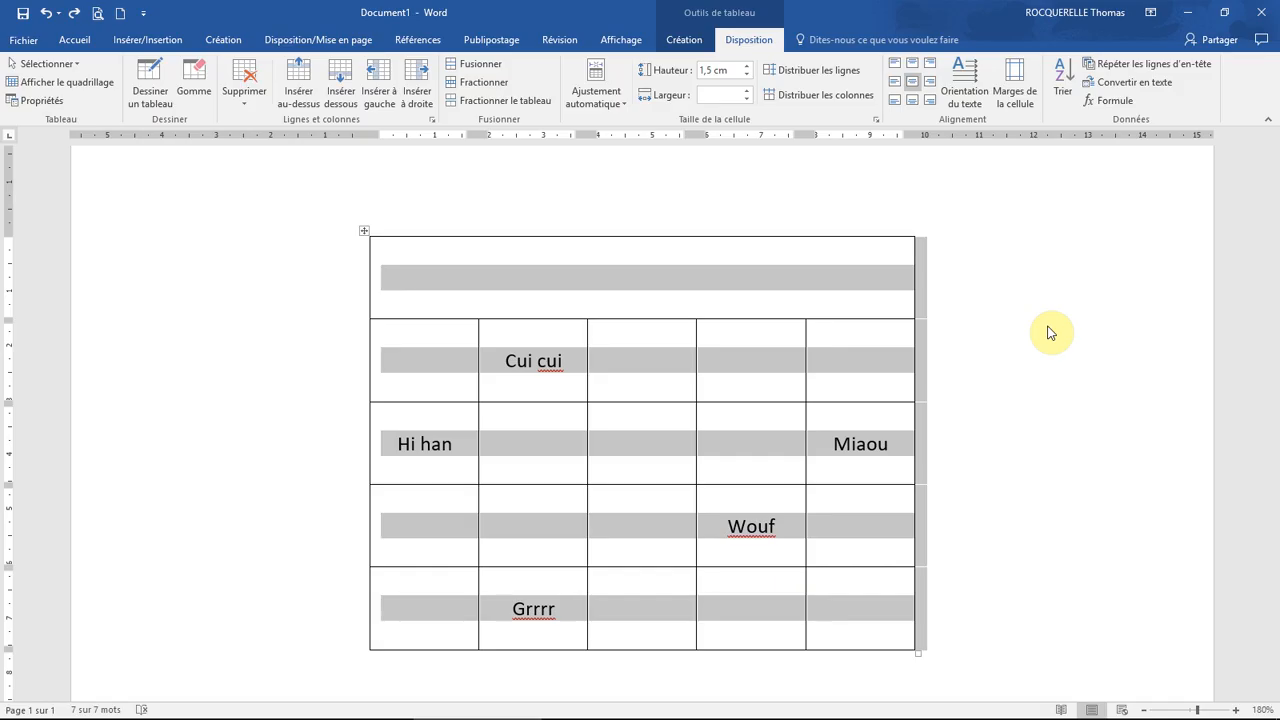
key("BackSpace")
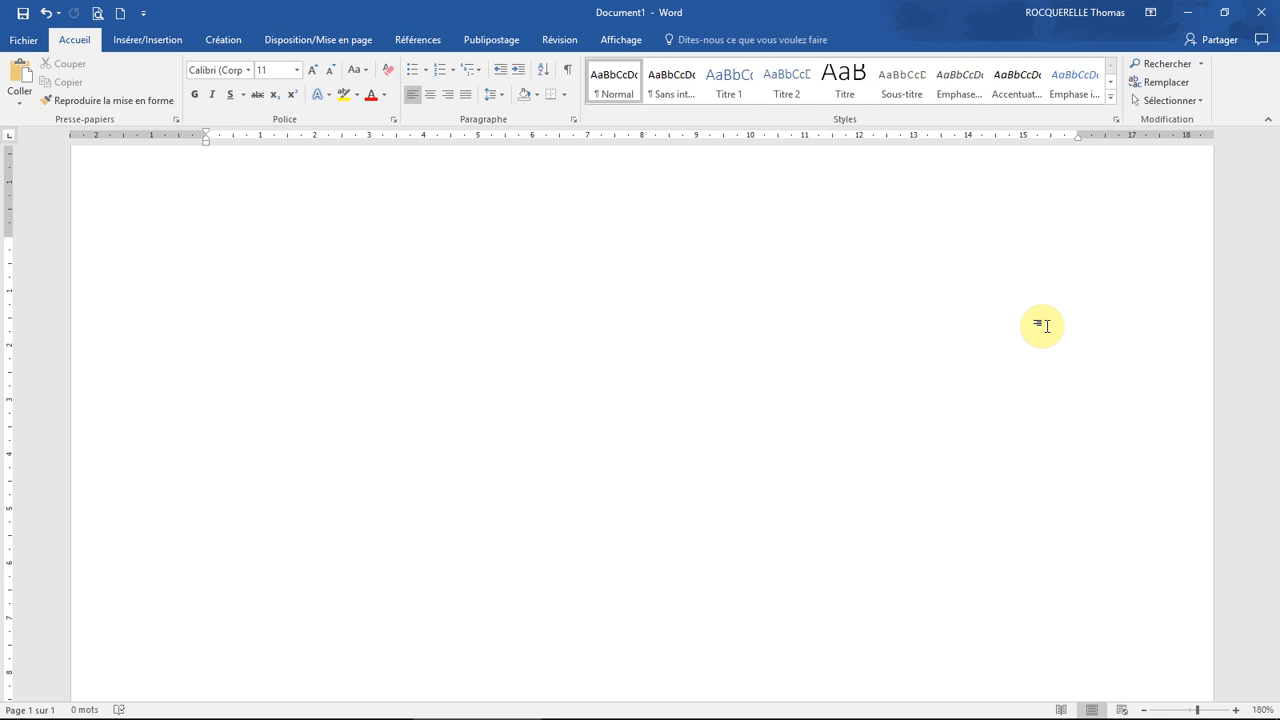
key("ctrl+z")
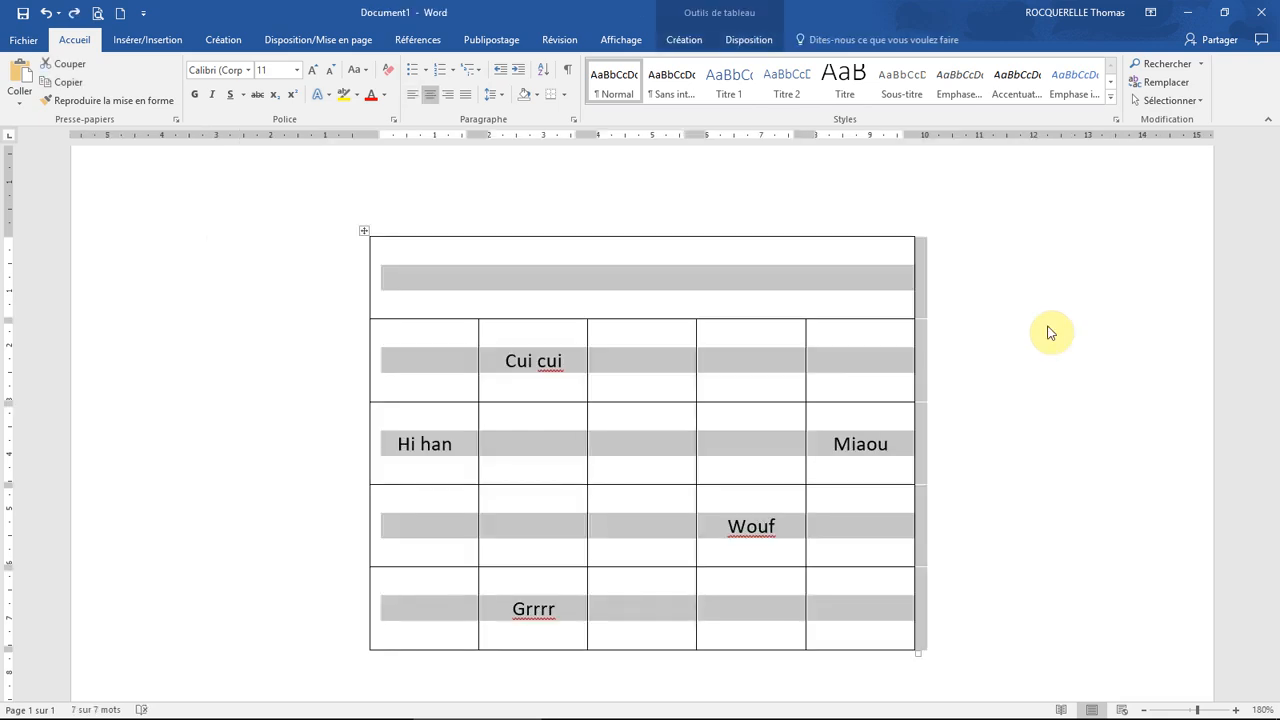
Step: Shade the table's entire second row, the one containing "Cui cui", with a light gold theme colour
left_click(749, 39)
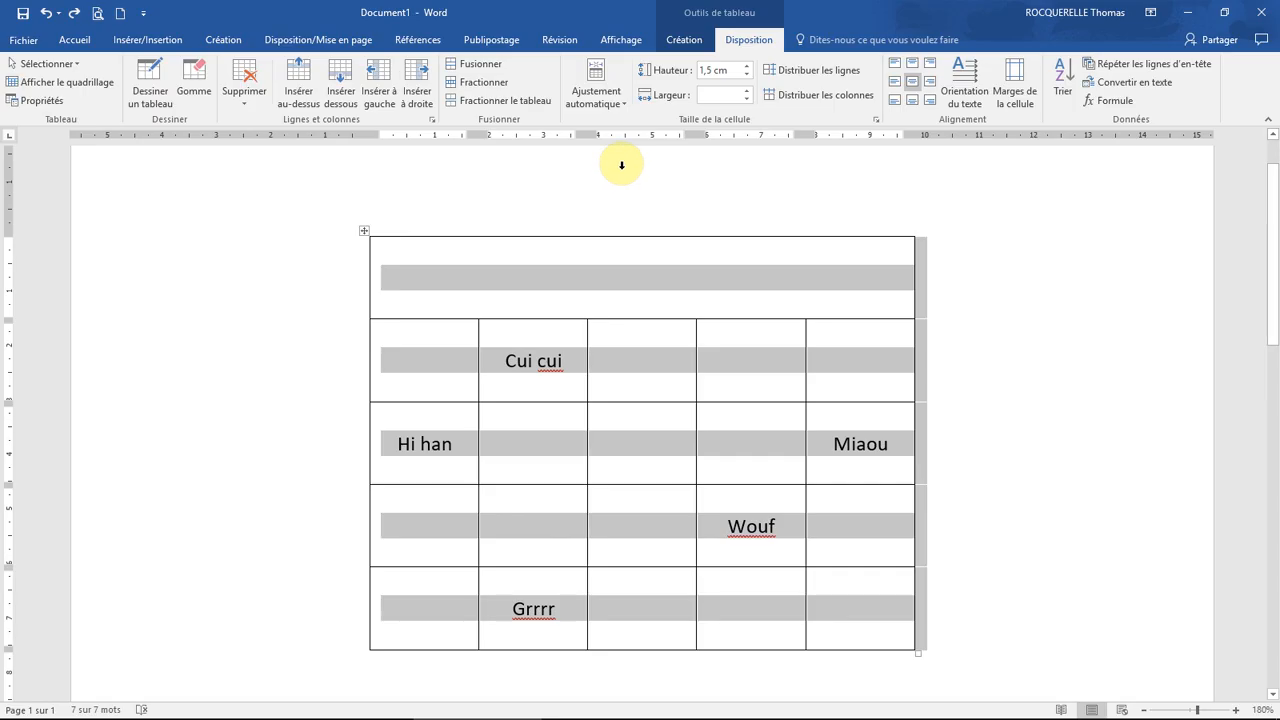
left_click(680, 41)
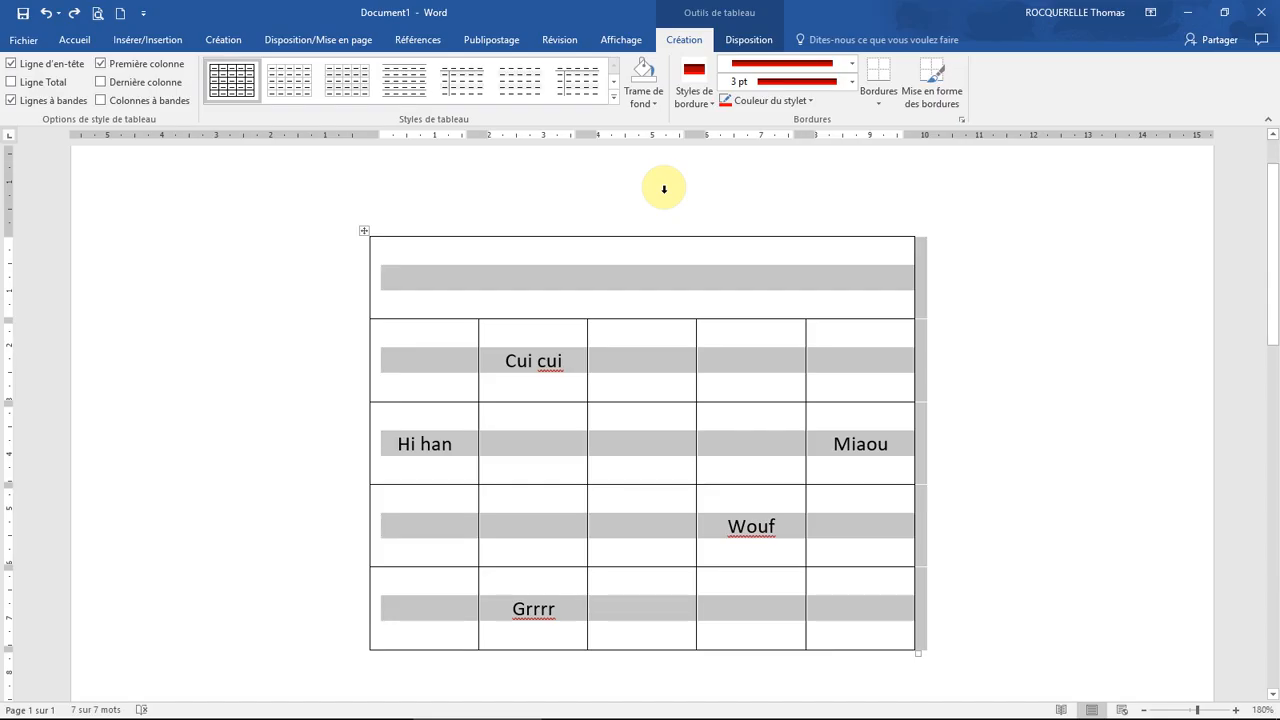
left_click(645, 98)
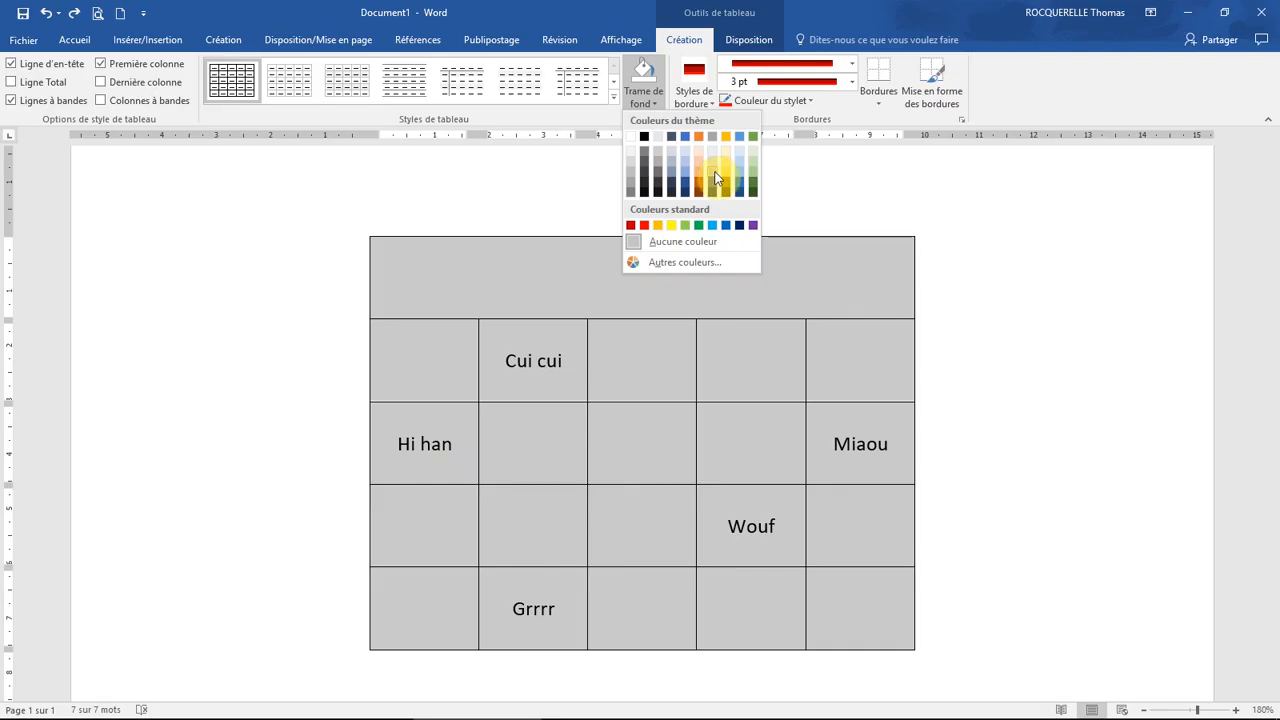
left_click(957, 308)
left_click(614, 358)
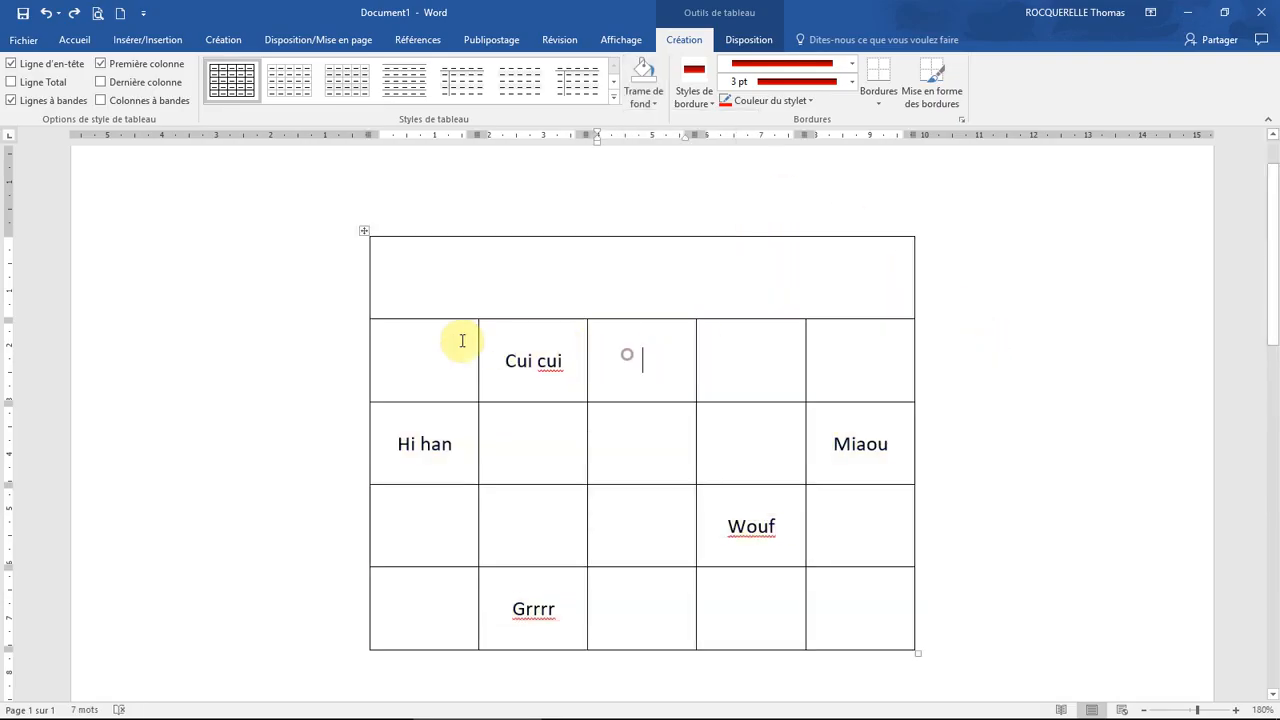
left_click(335, 350)
left_click(643, 85)
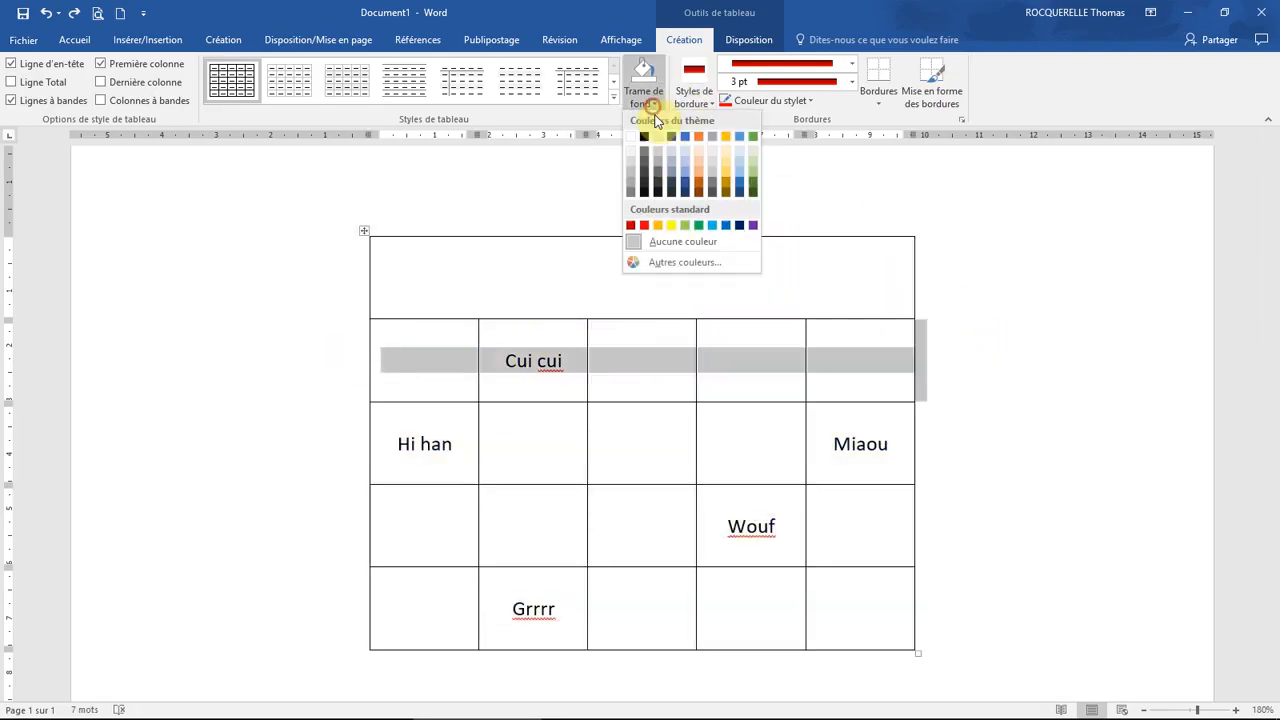
left_click(726, 172)
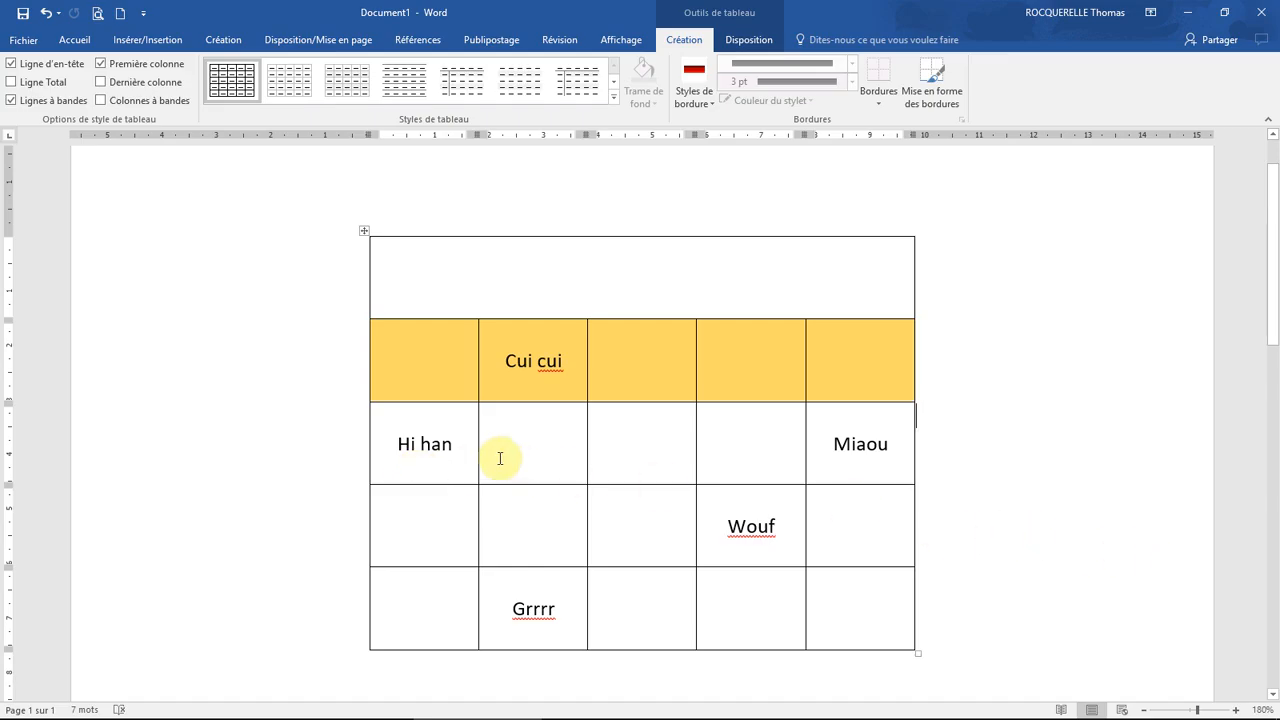
Step: Select the "Hi han", "Miaou", "Wouf" and "Grrrr" cells together and shade them with the standard yellow
left_click(370, 444)
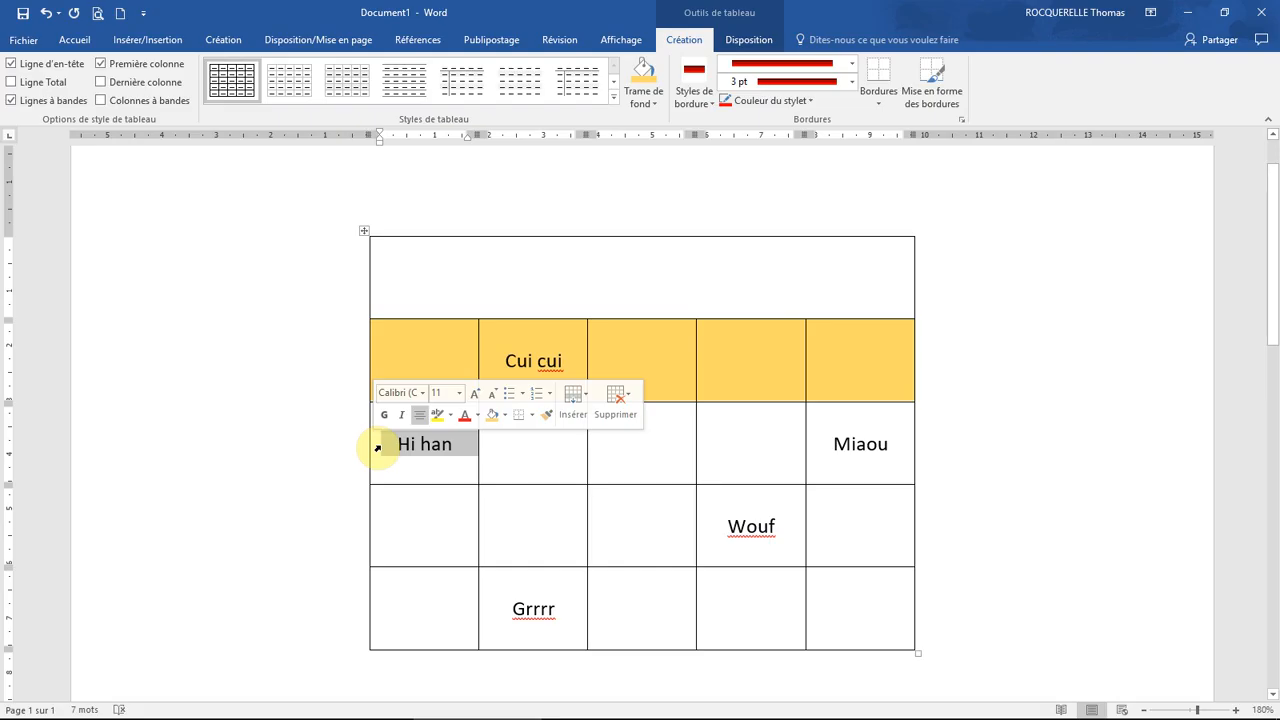
left_click(805, 448, "ctrl")
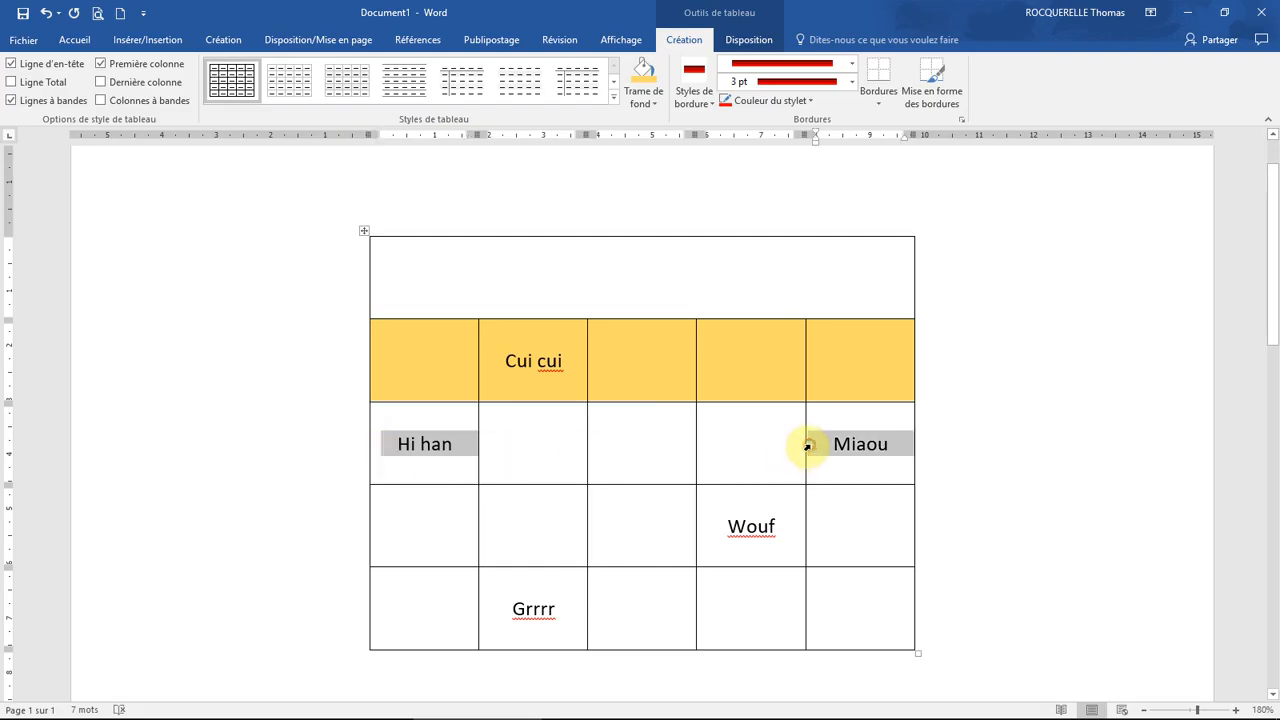
left_click(698, 521, "ctrl")
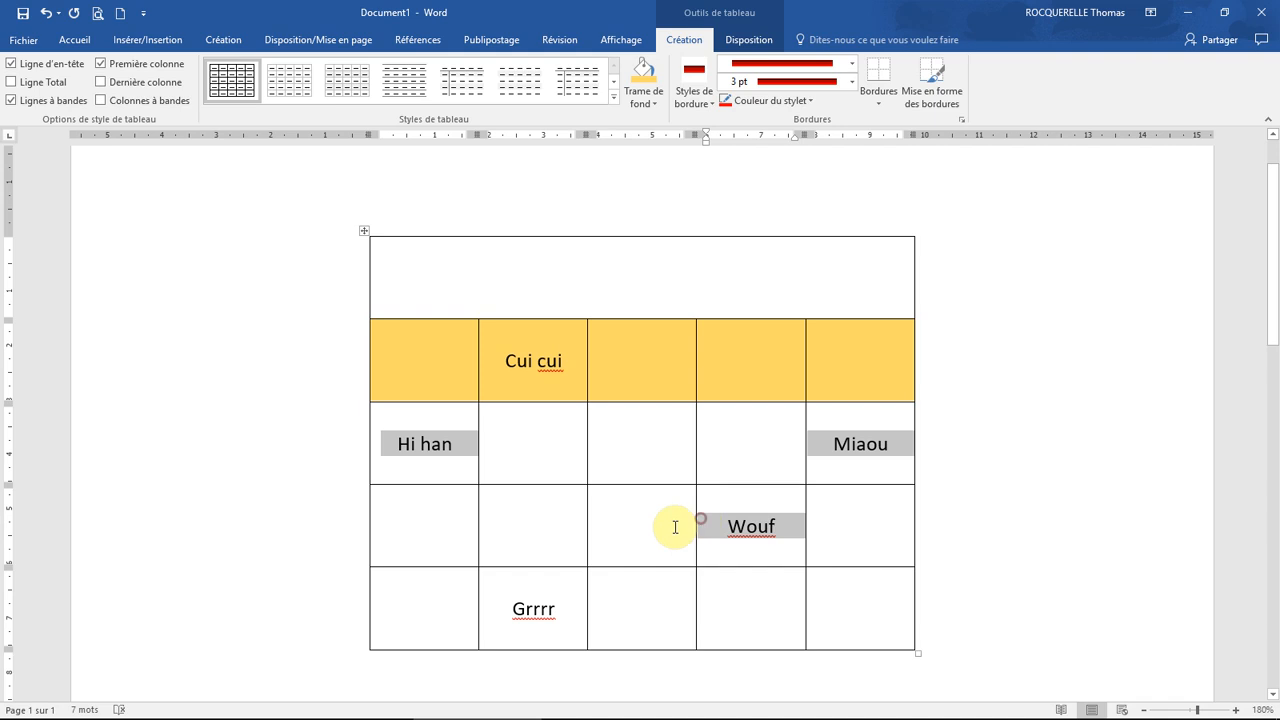
left_click(484, 609, "ctrl")
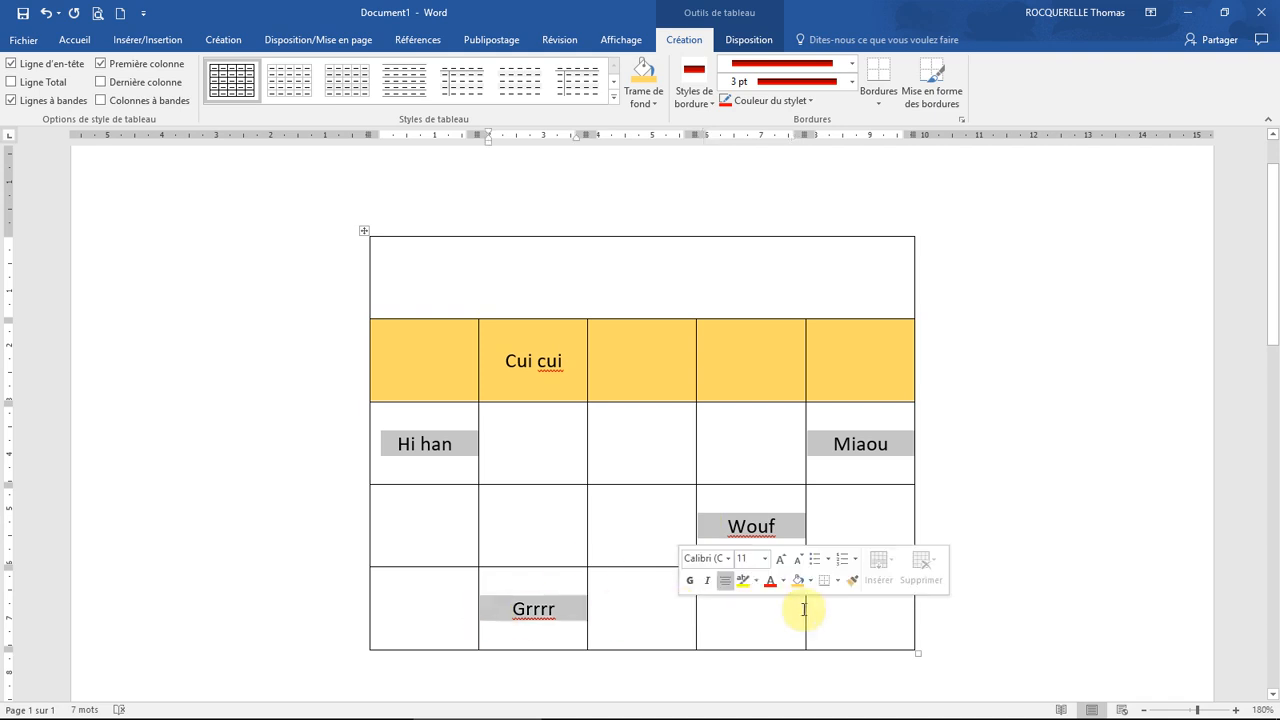
left_click(644, 95)
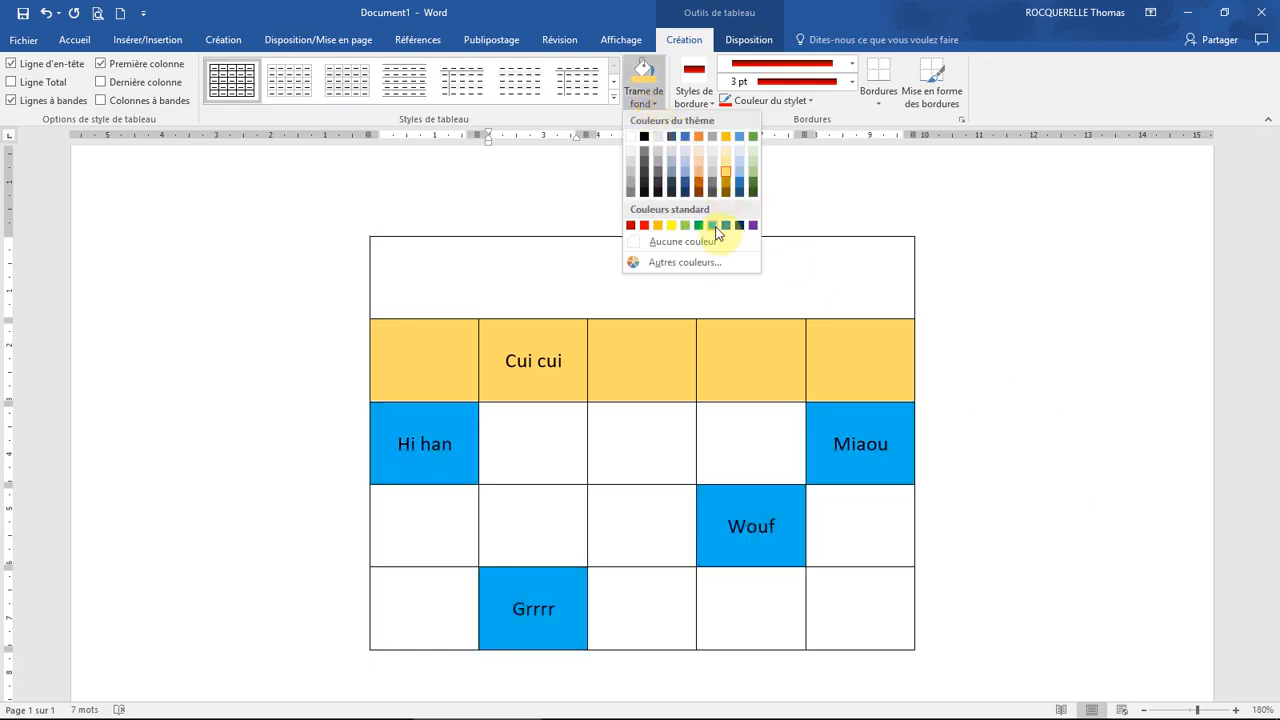
left_click(670, 227)
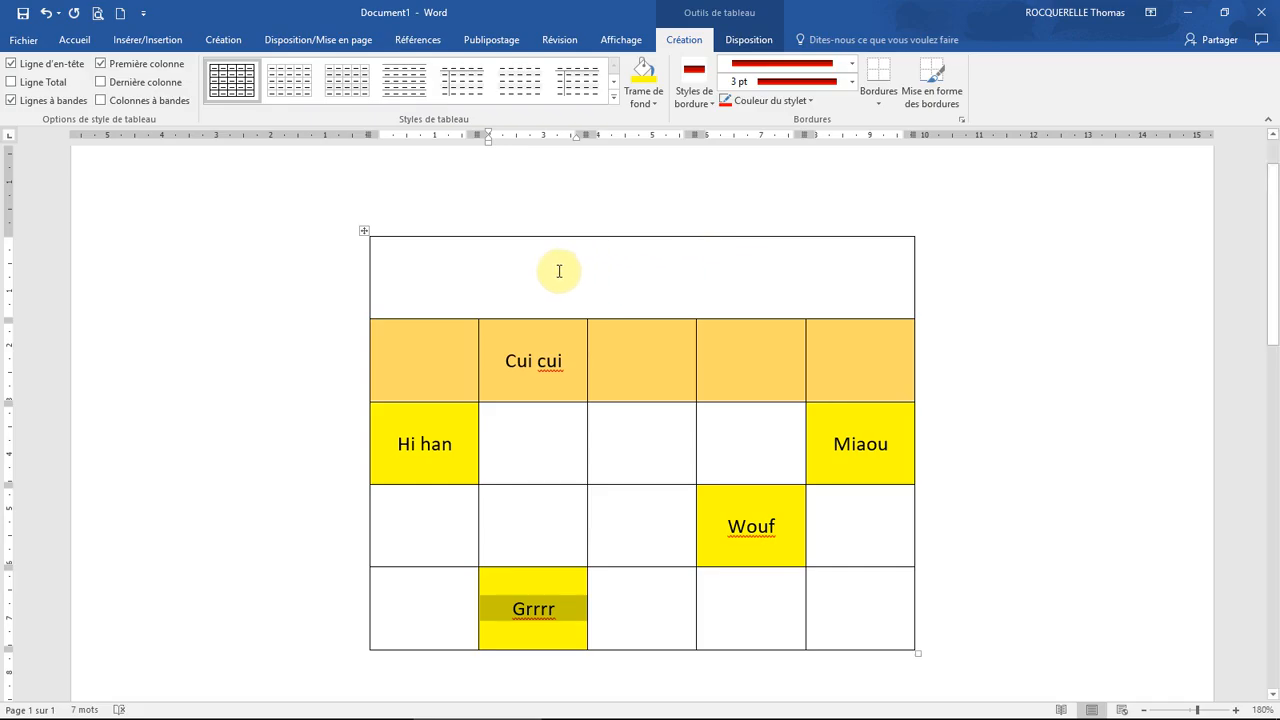
Step: Apply a red double line, one stroke thick and one thin, at 1 ½ pt to the outside borders of the whole table
left_click(365, 232)
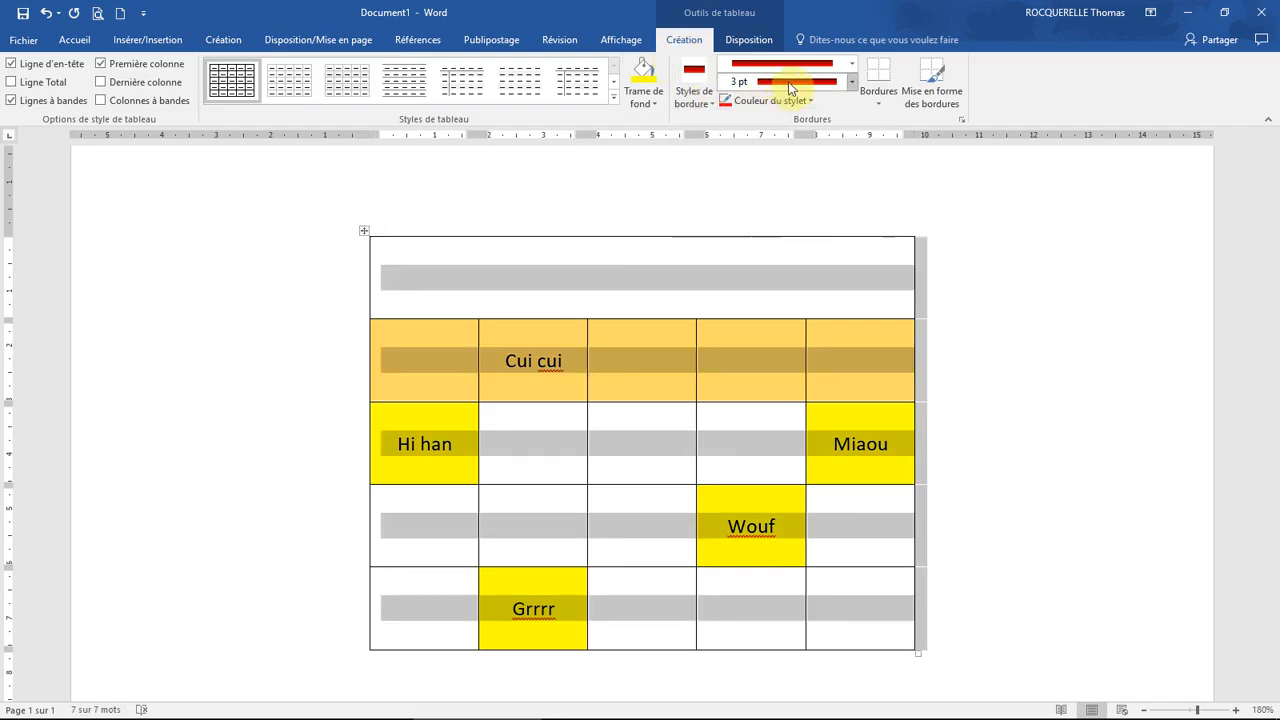
left_click(853, 65)
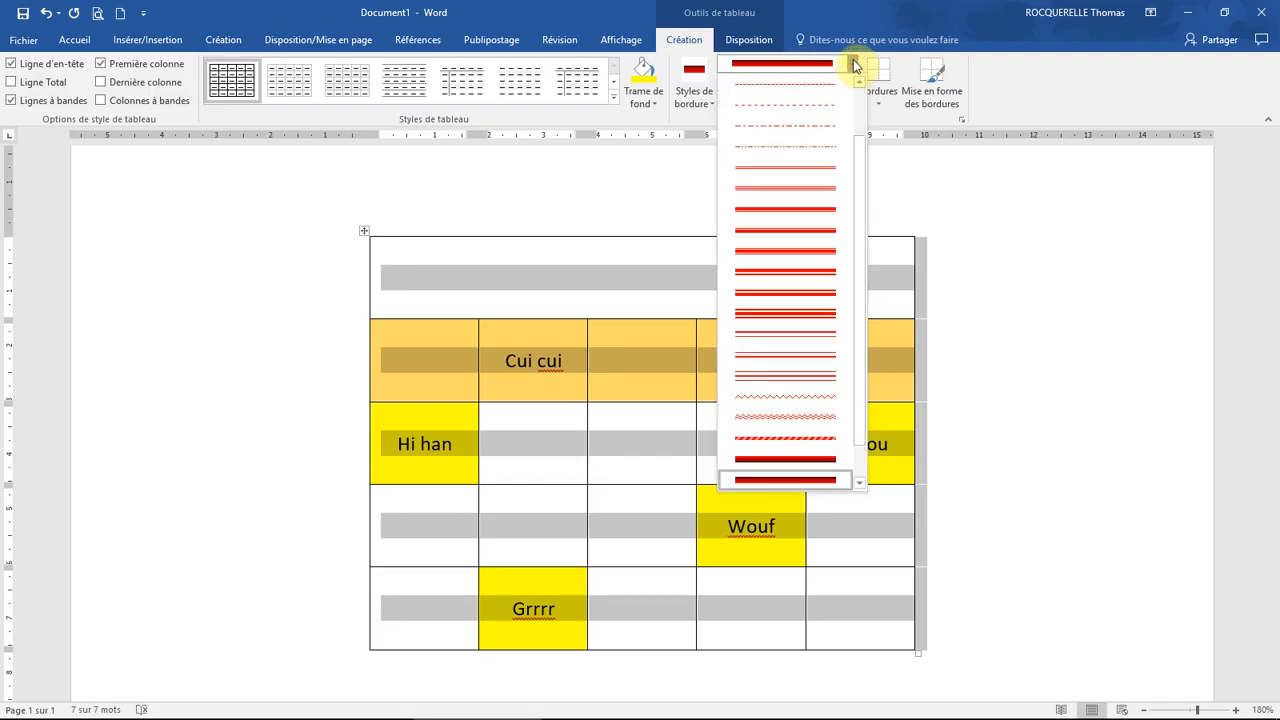
scroll(862, 165, "up", 2)
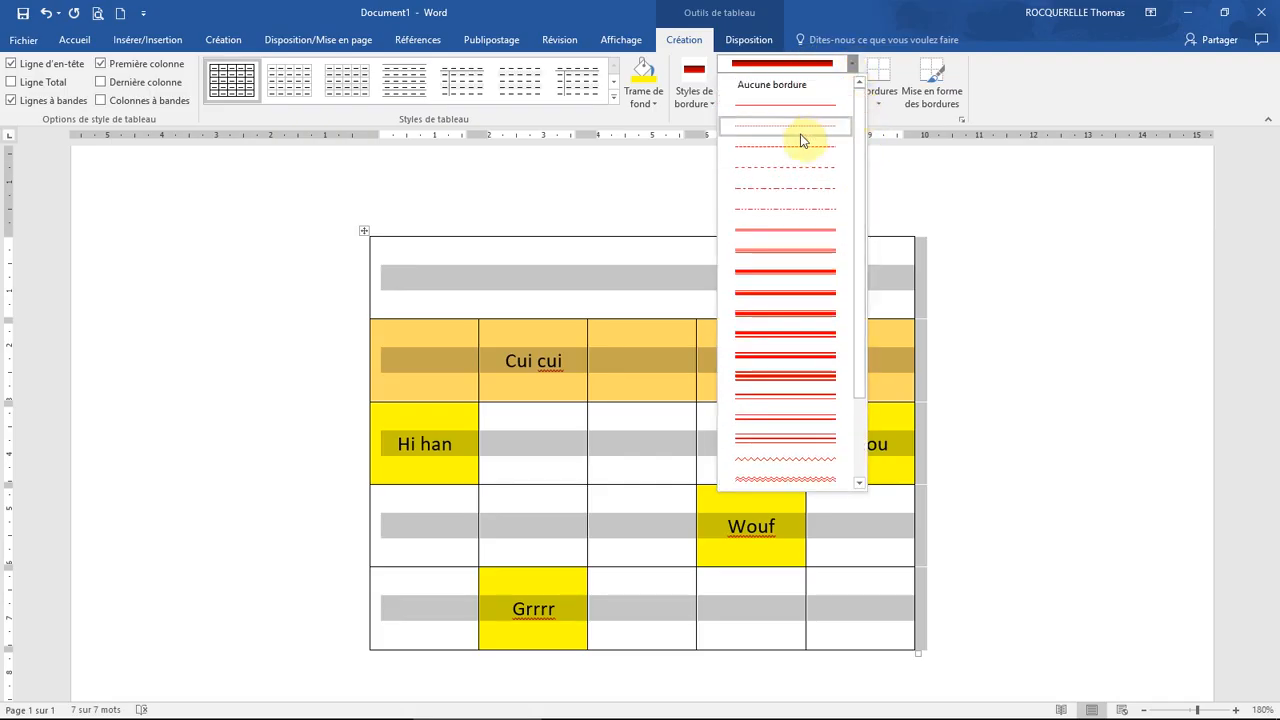
left_click_drag(862, 125, 860, 207)
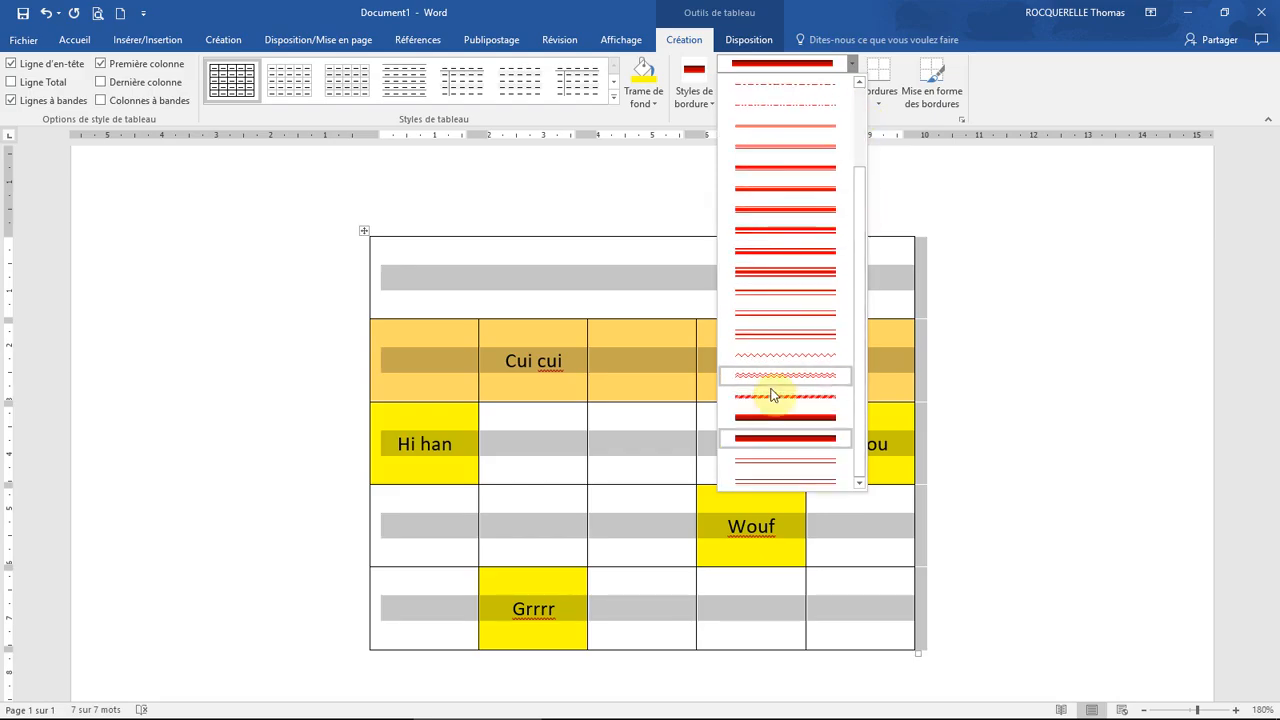
left_click(781, 238)
left_click(848, 88)
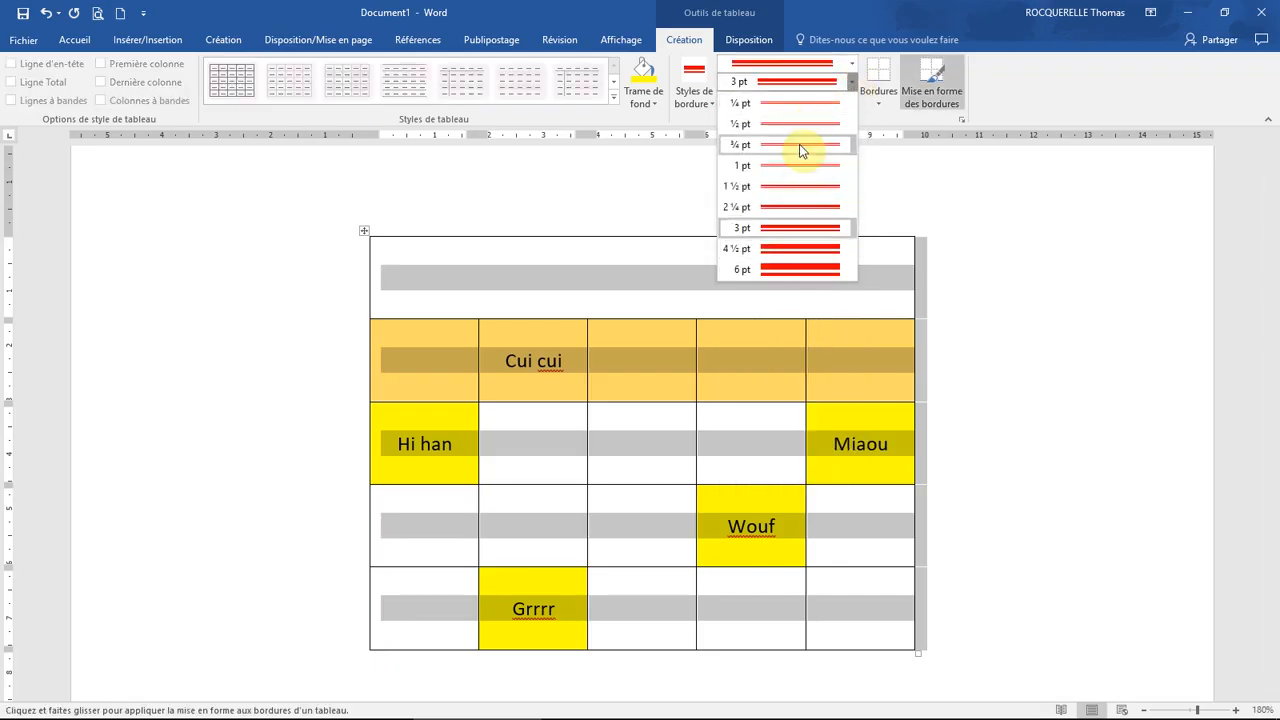
left_click(791, 195)
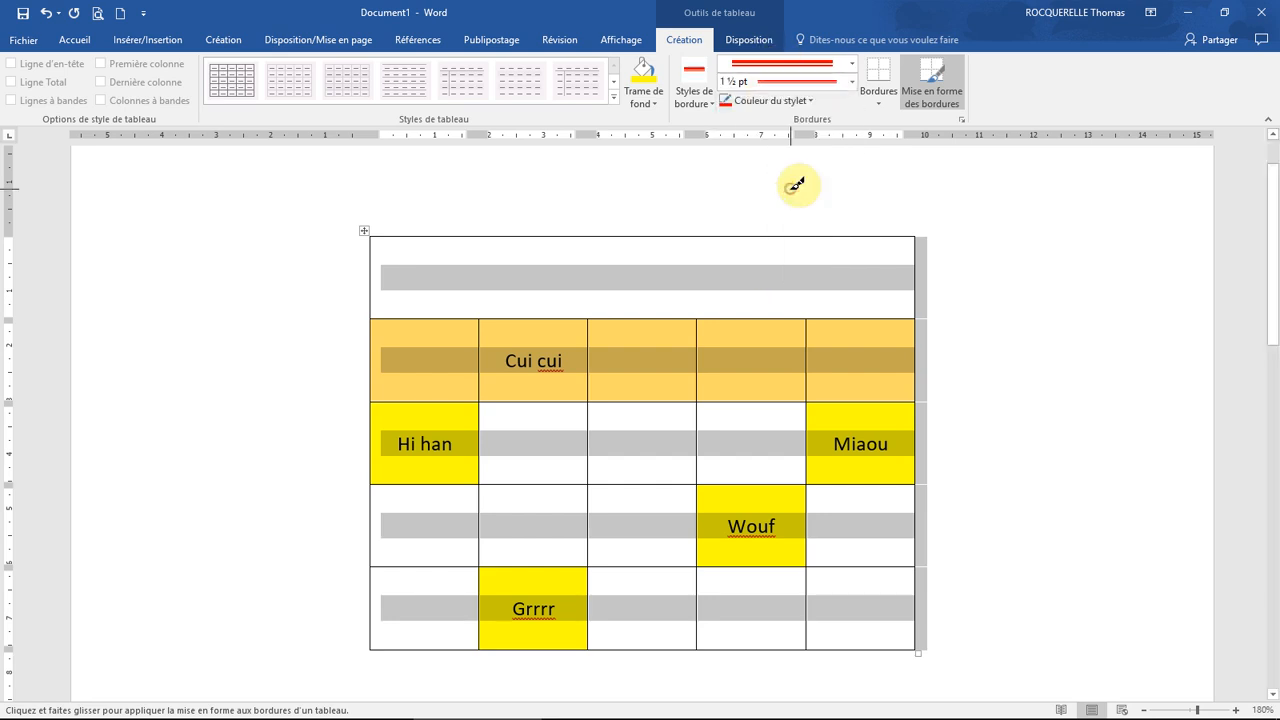
left_click(880, 105)
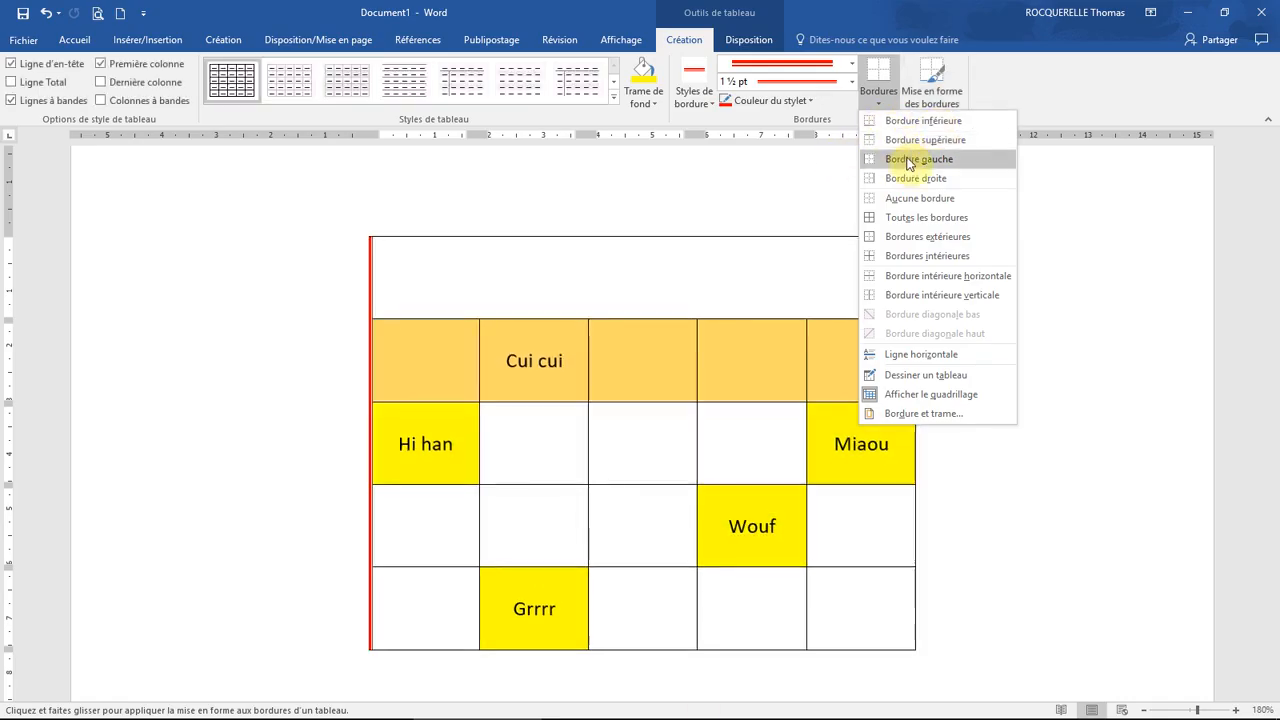
left_click(912, 243)
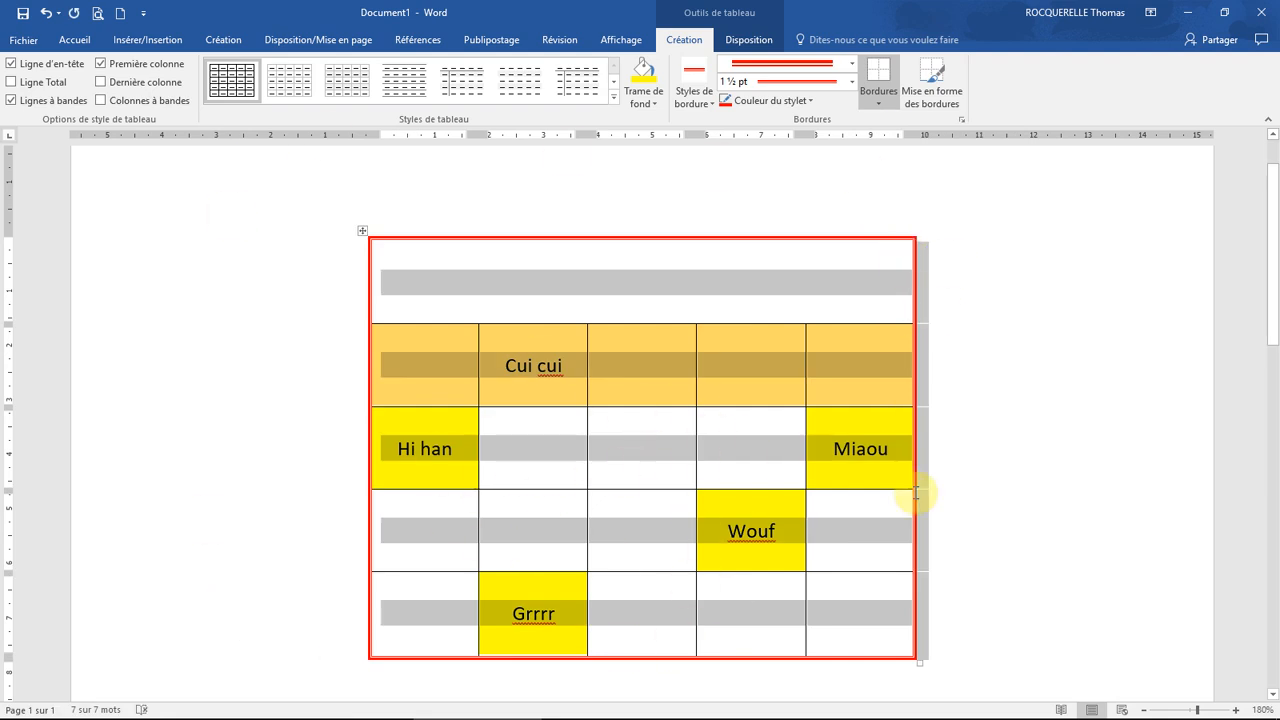
Step: Remove every border from the whole table, and undo the removal
left_click(852, 64)
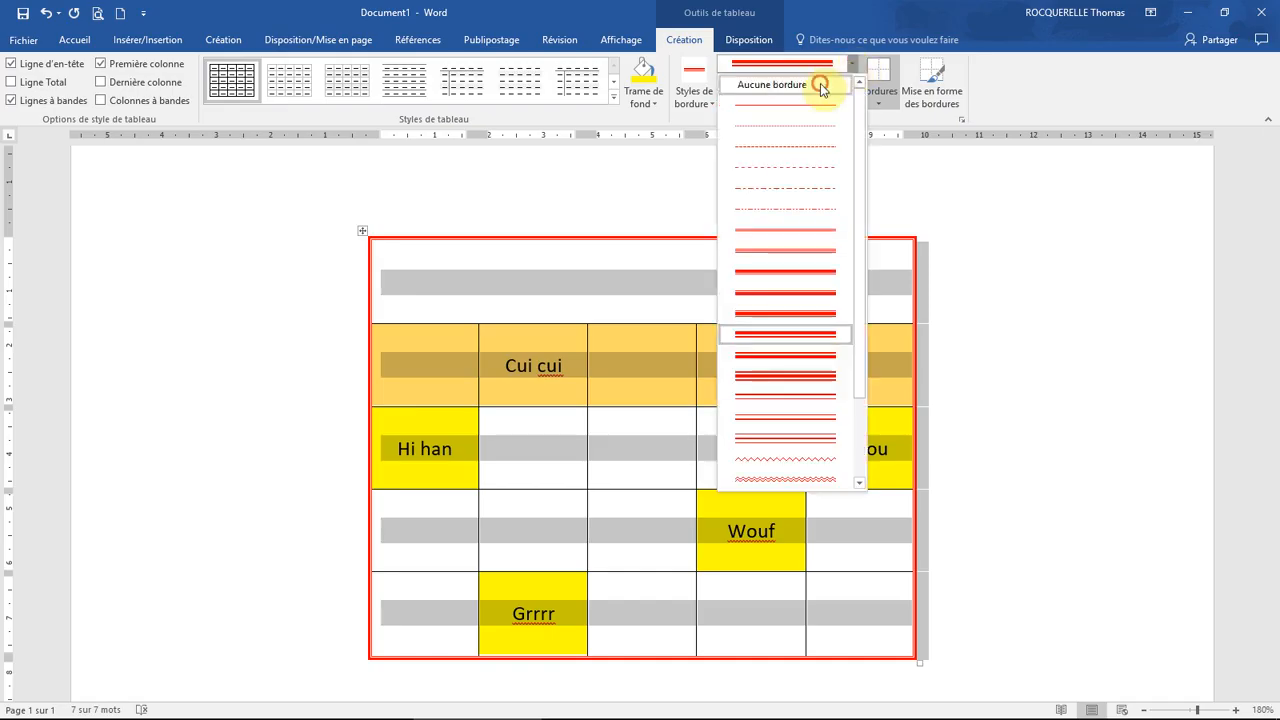
left_click(821, 86)
left_click(875, 102)
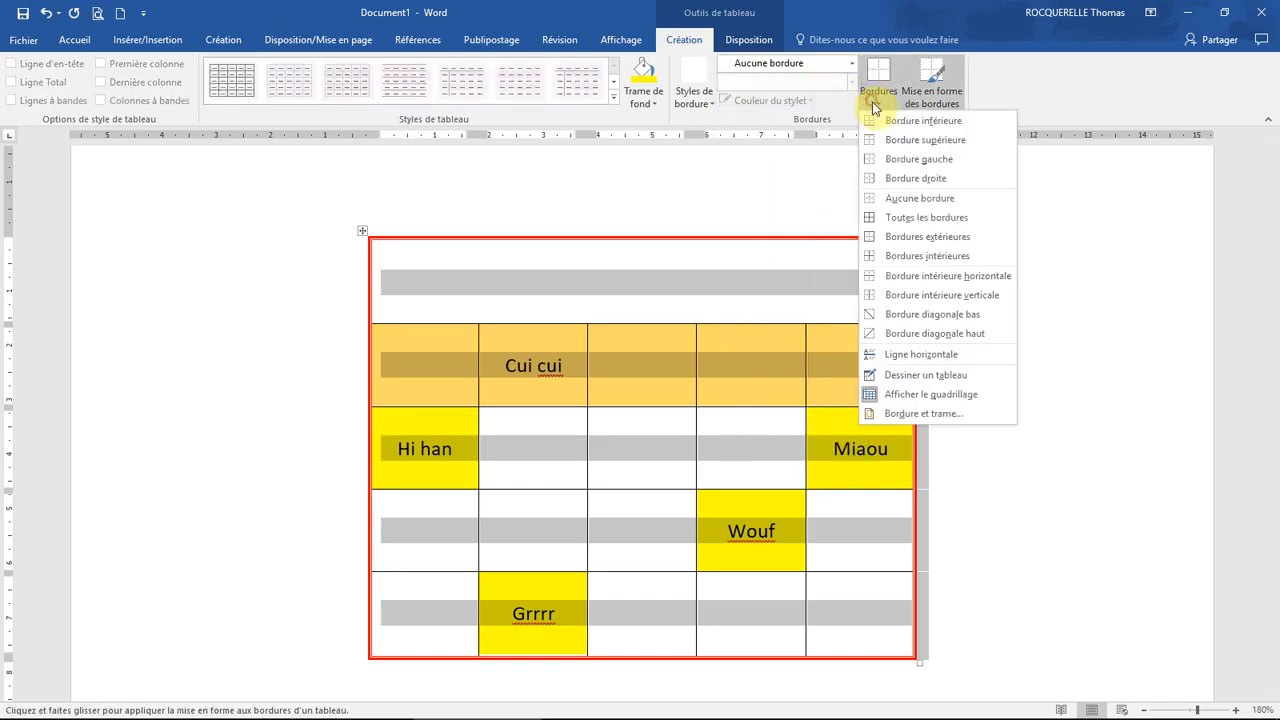
left_click(366, 231)
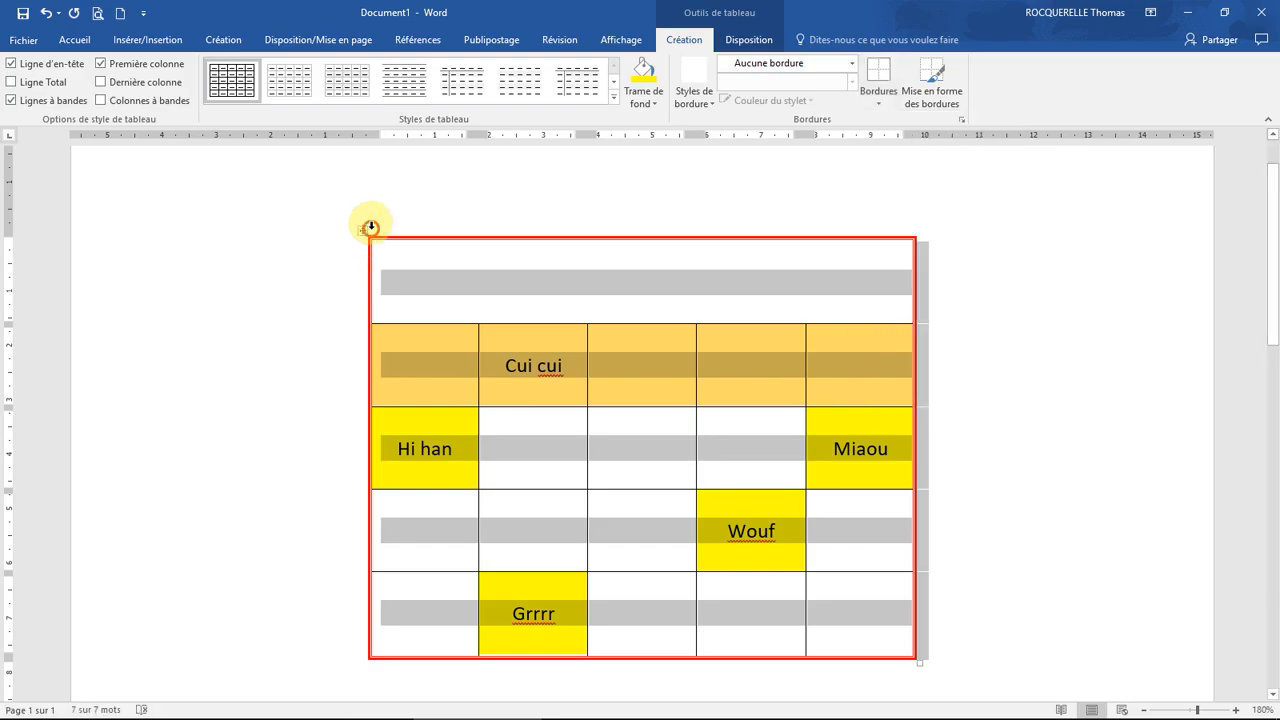
left_click(366, 231)
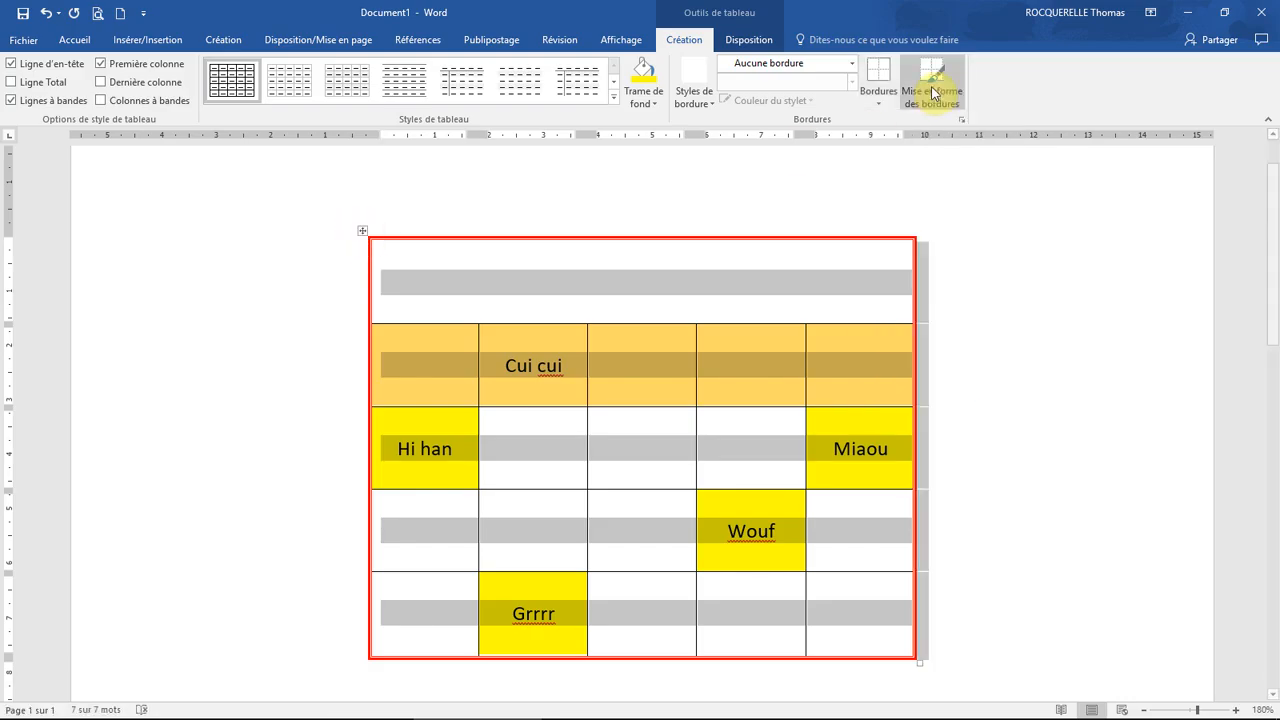
left_click(878, 95)
left_click(896, 197)
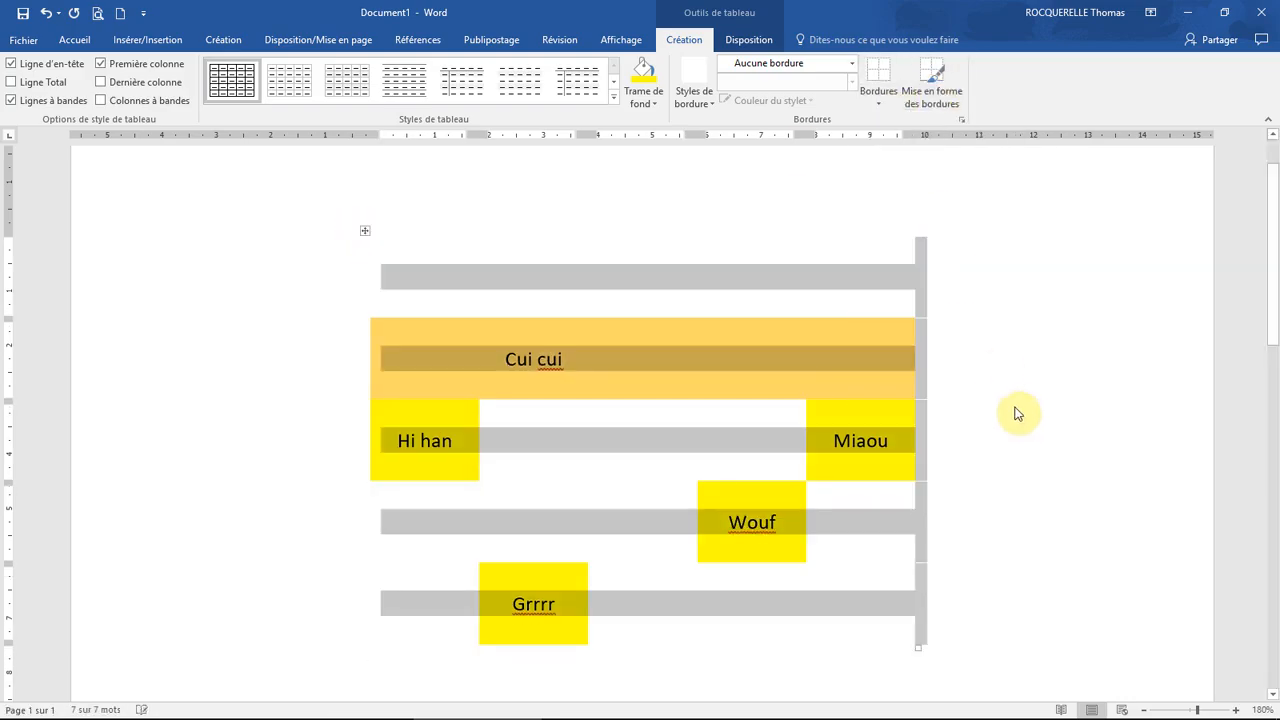
left_click(1018, 411)
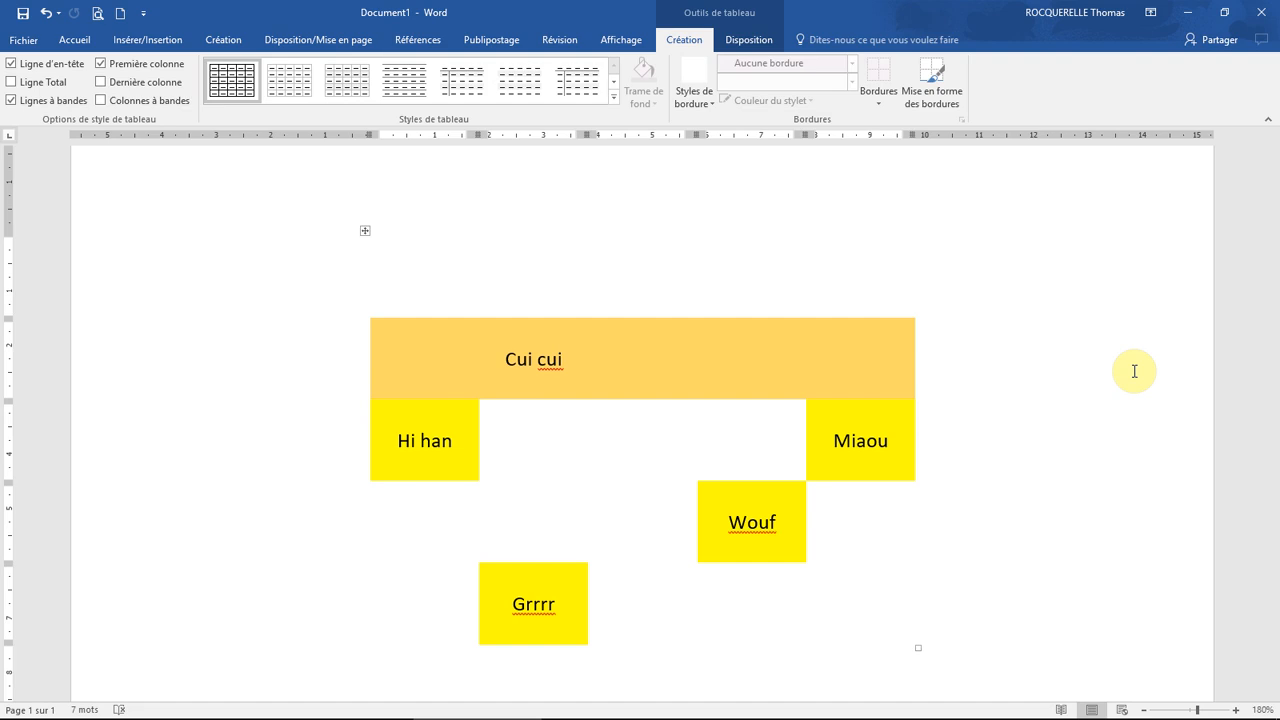
key("ctrl+a")
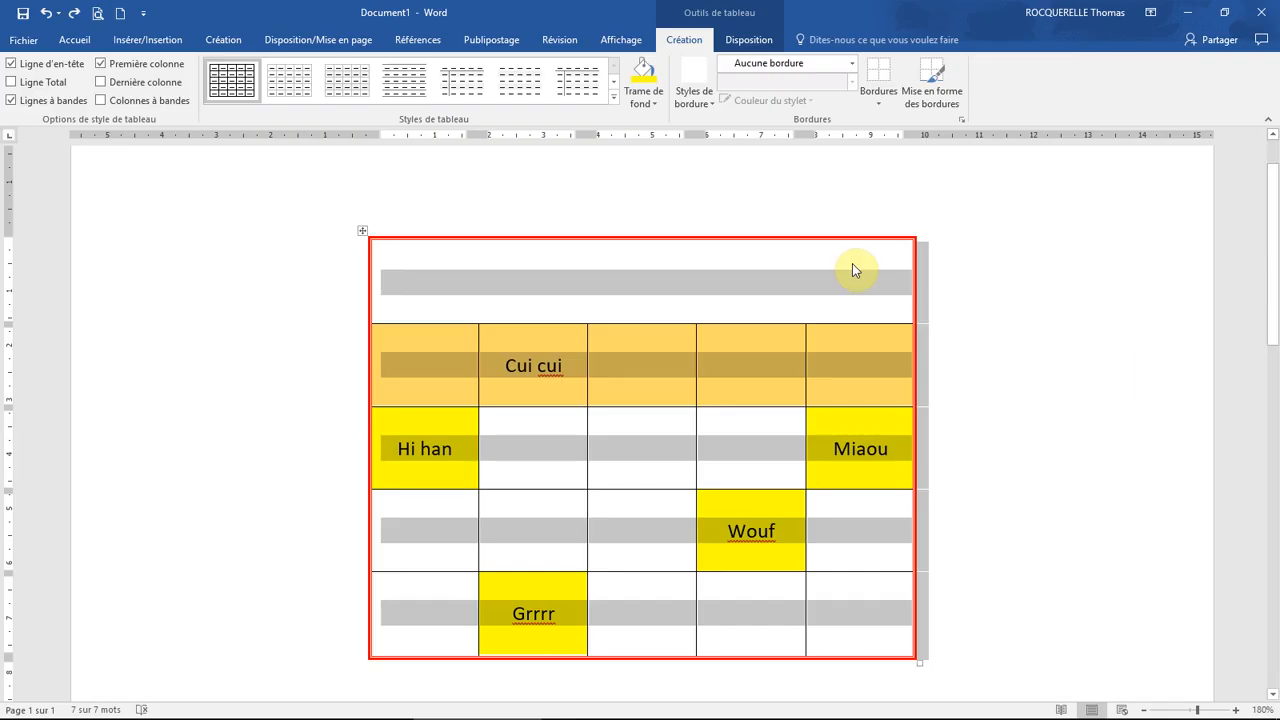
Step: Apply a blue single wavy line at 1 ½ pt to the bottom and top borders of the two empty cells beside "Hi han"
left_click(650, 375)
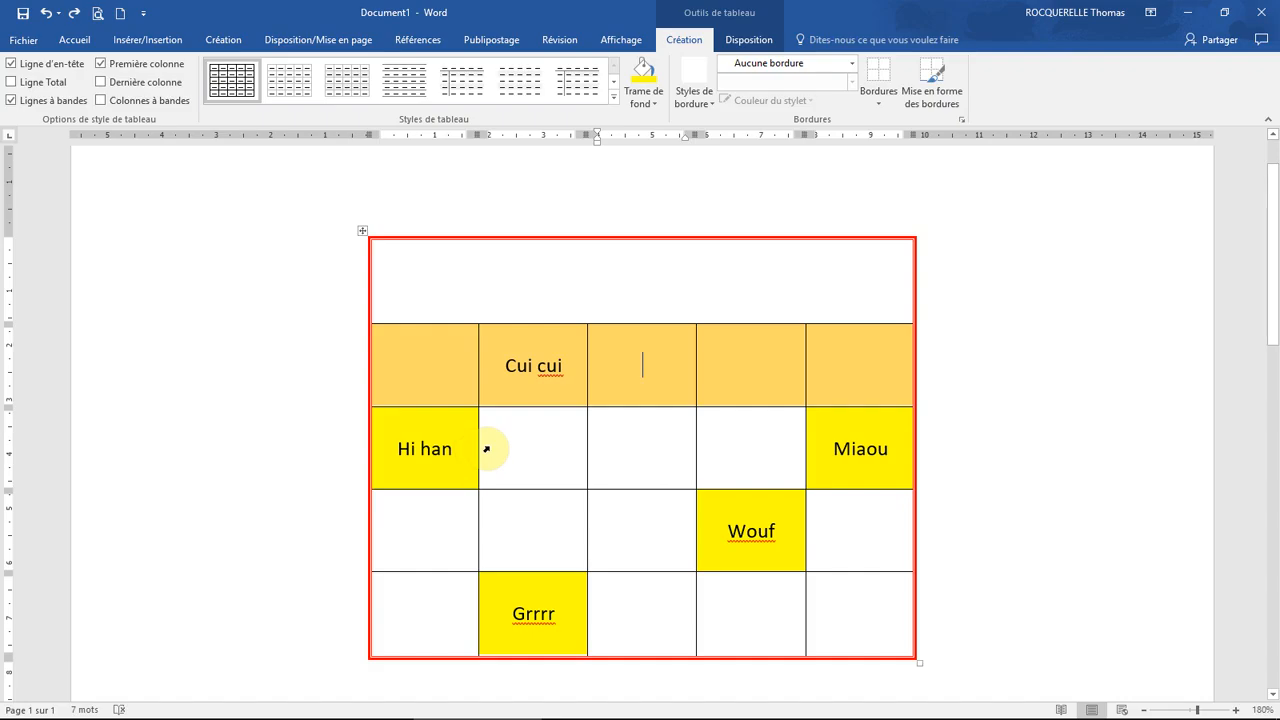
left_click_drag(486, 449, 666, 443)
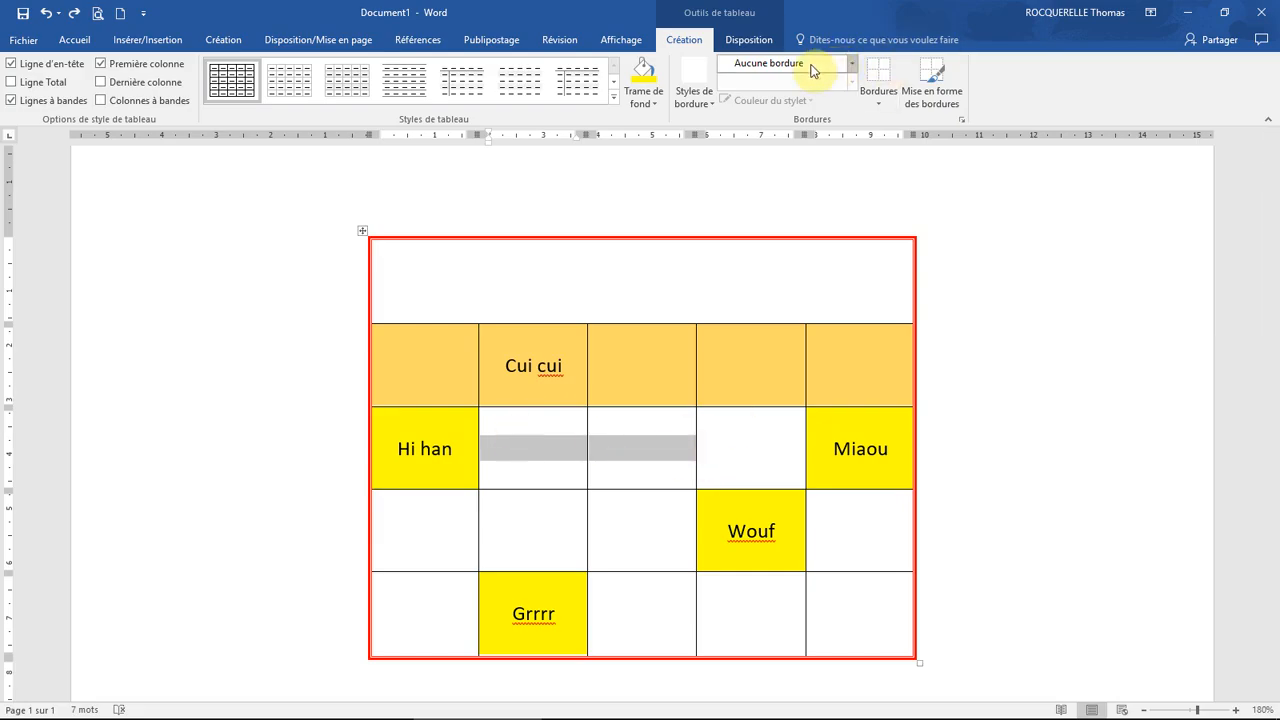
left_click(850, 64)
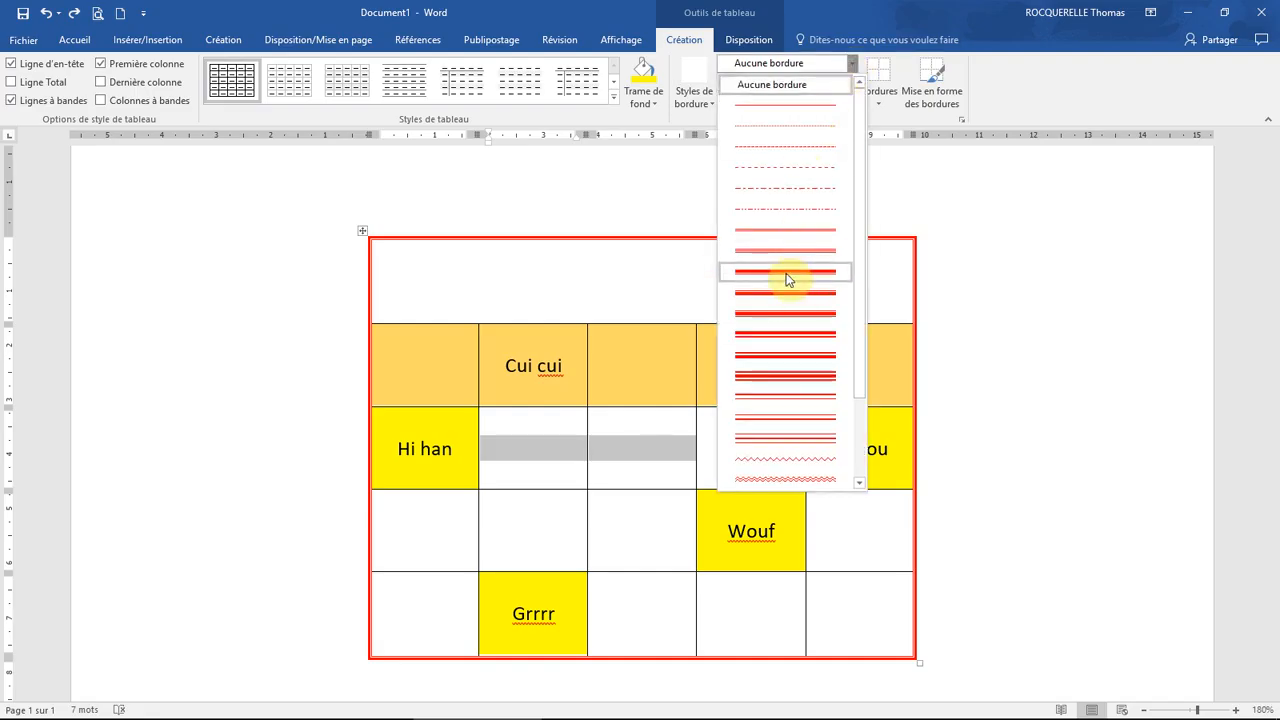
left_click(793, 457)
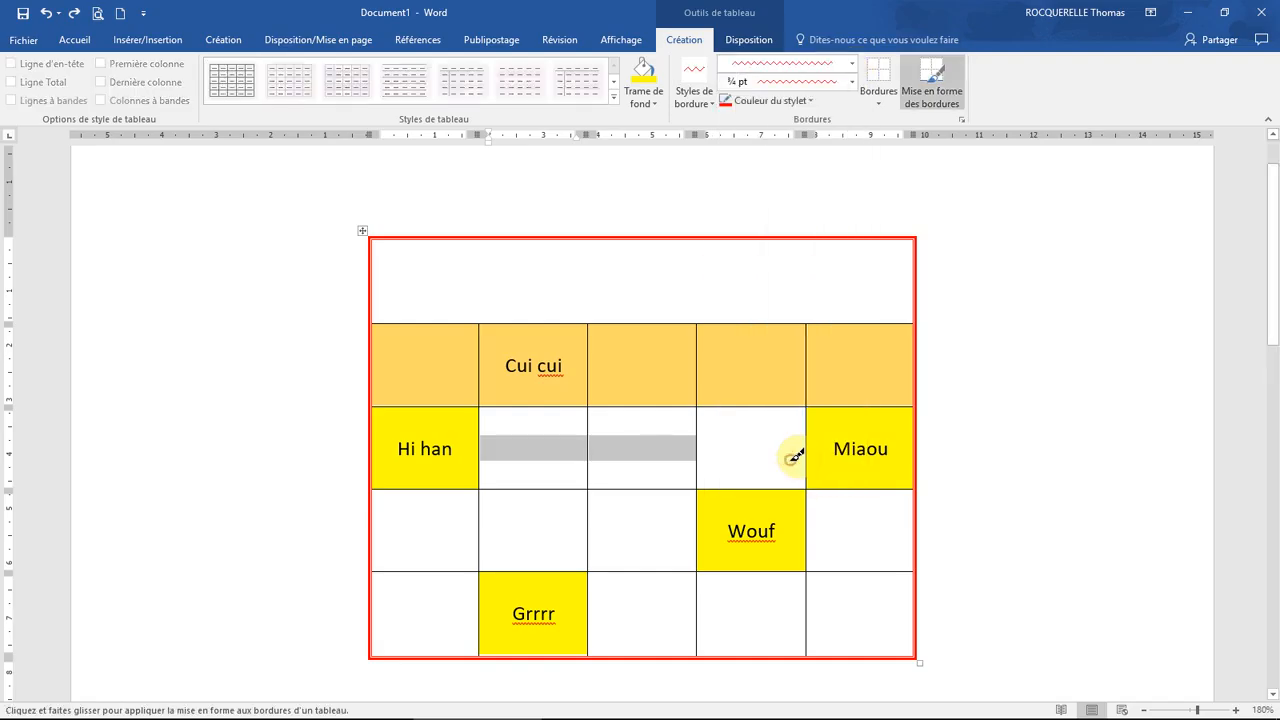
left_click(851, 81)
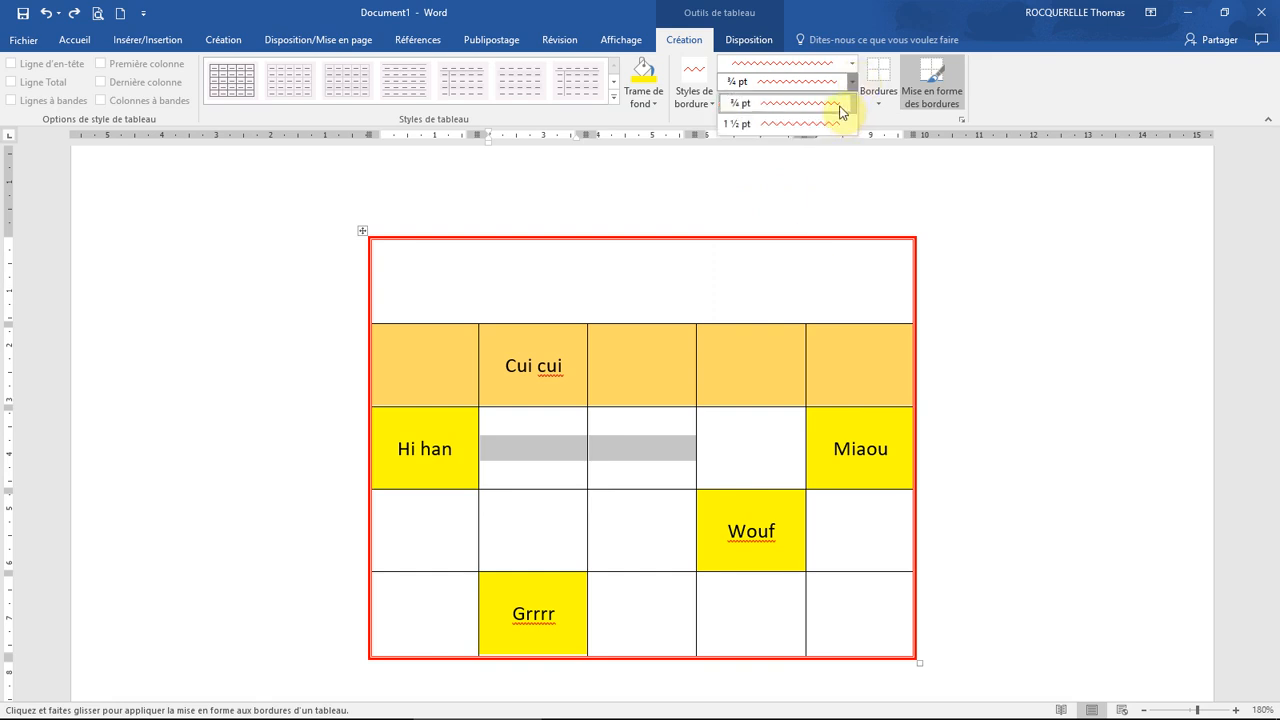
left_click(838, 123)
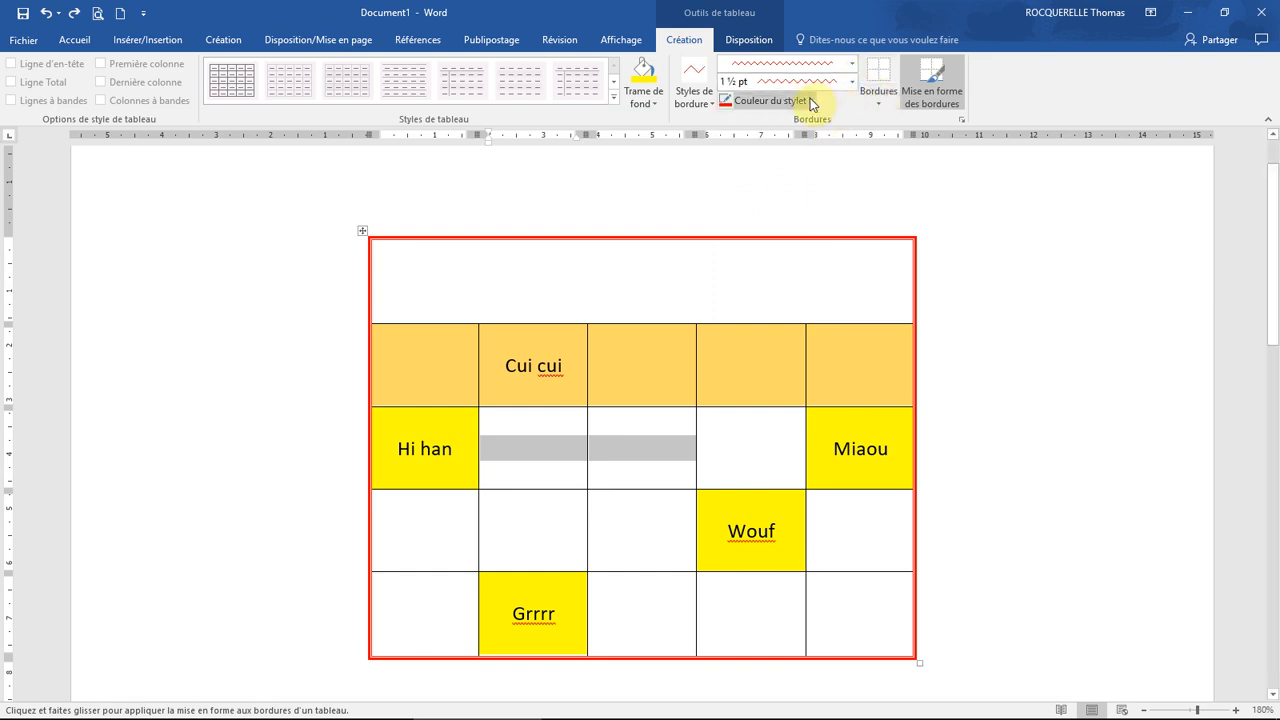
left_click(810, 101)
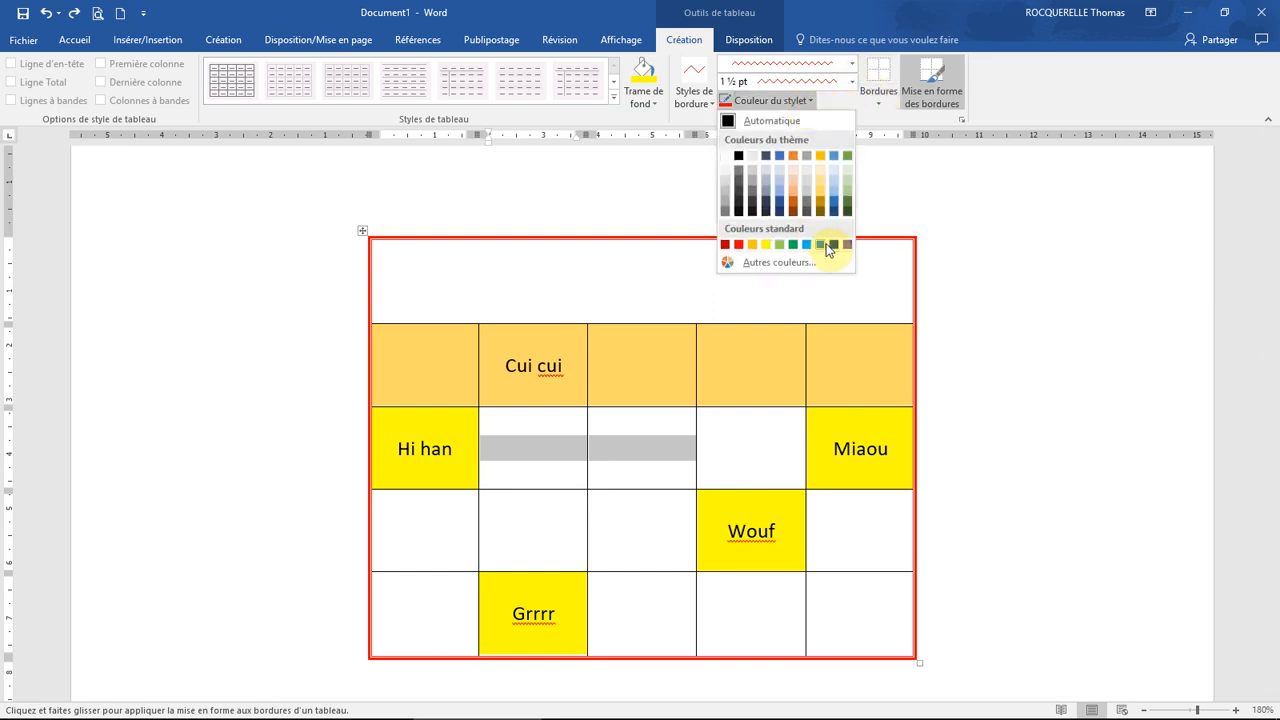
left_click(822, 246)
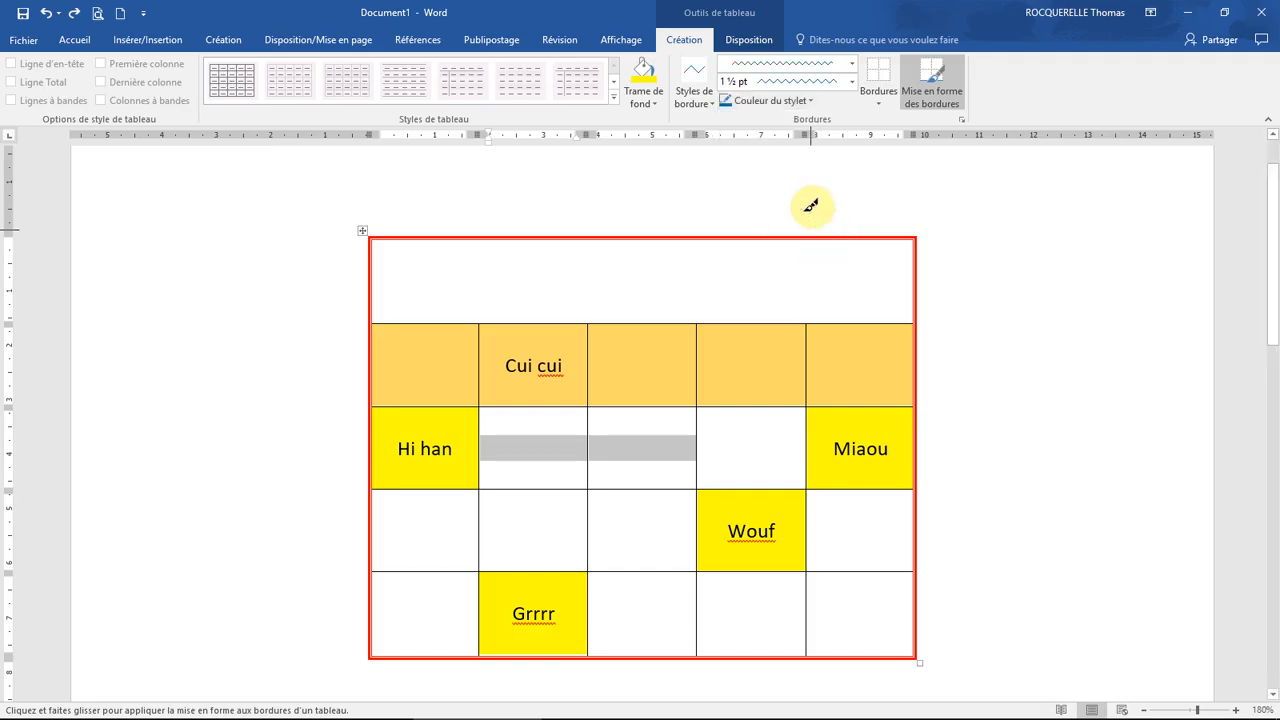
left_click(884, 100)
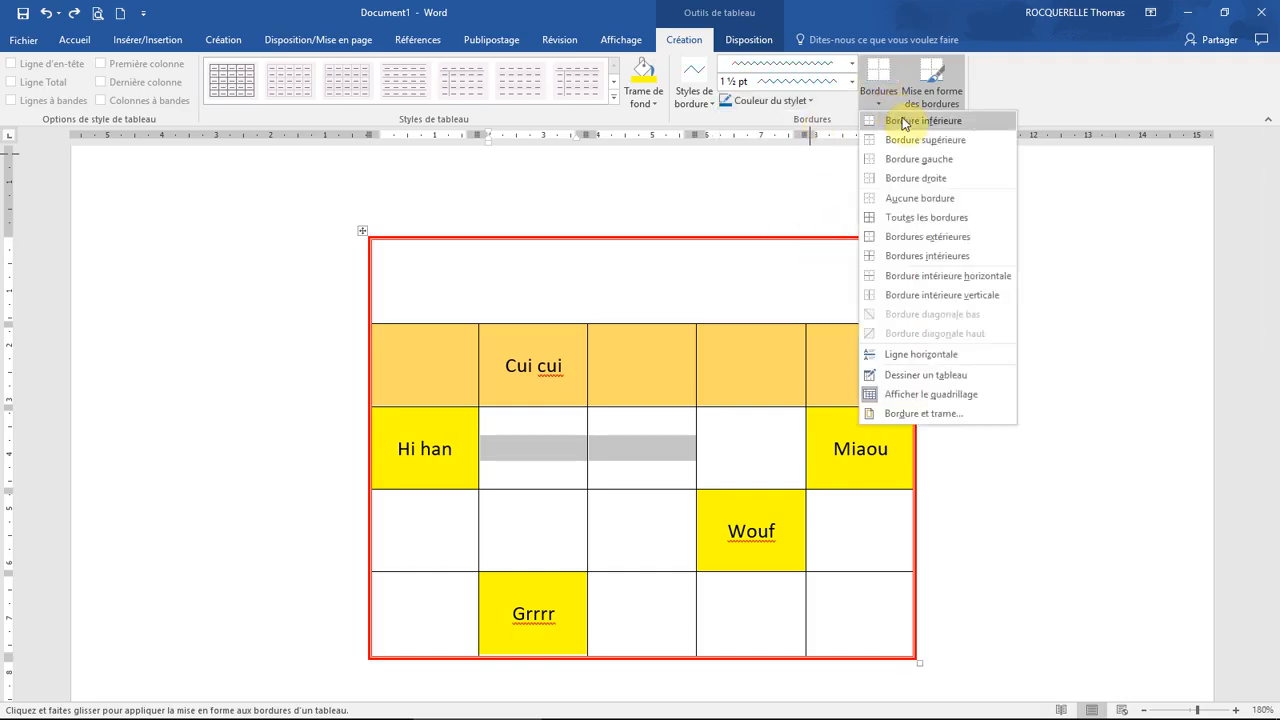
left_click(903, 121)
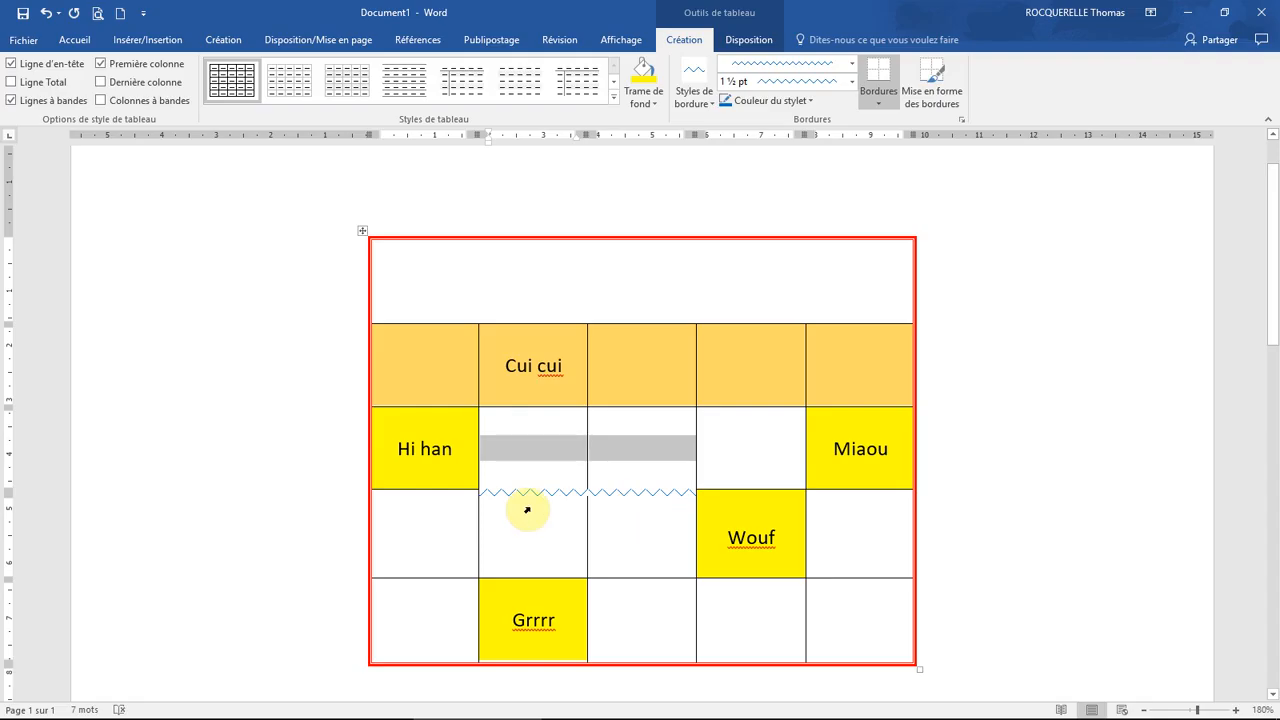
left_click(888, 108)
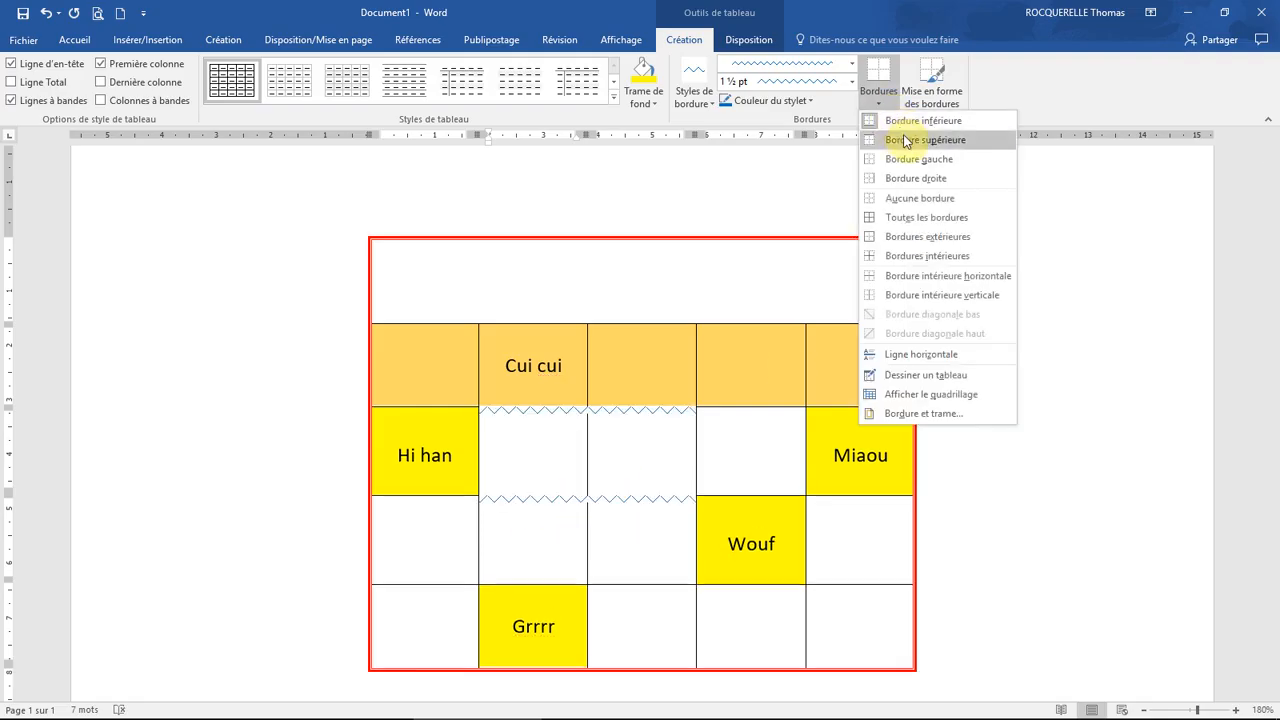
left_click(895, 132)
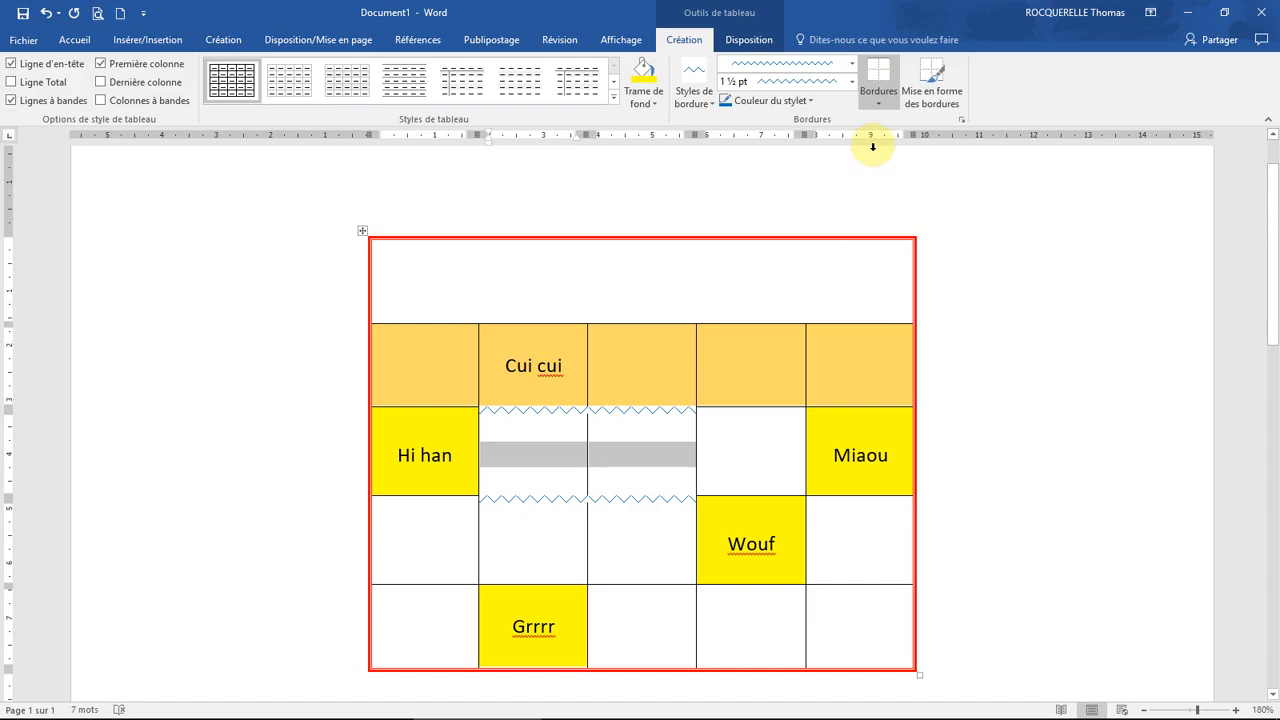
Step: Apply a blue diagonally striped line at 3 pt to the inside border between the two selected cells beside "Hi han"
left_click(850, 68)
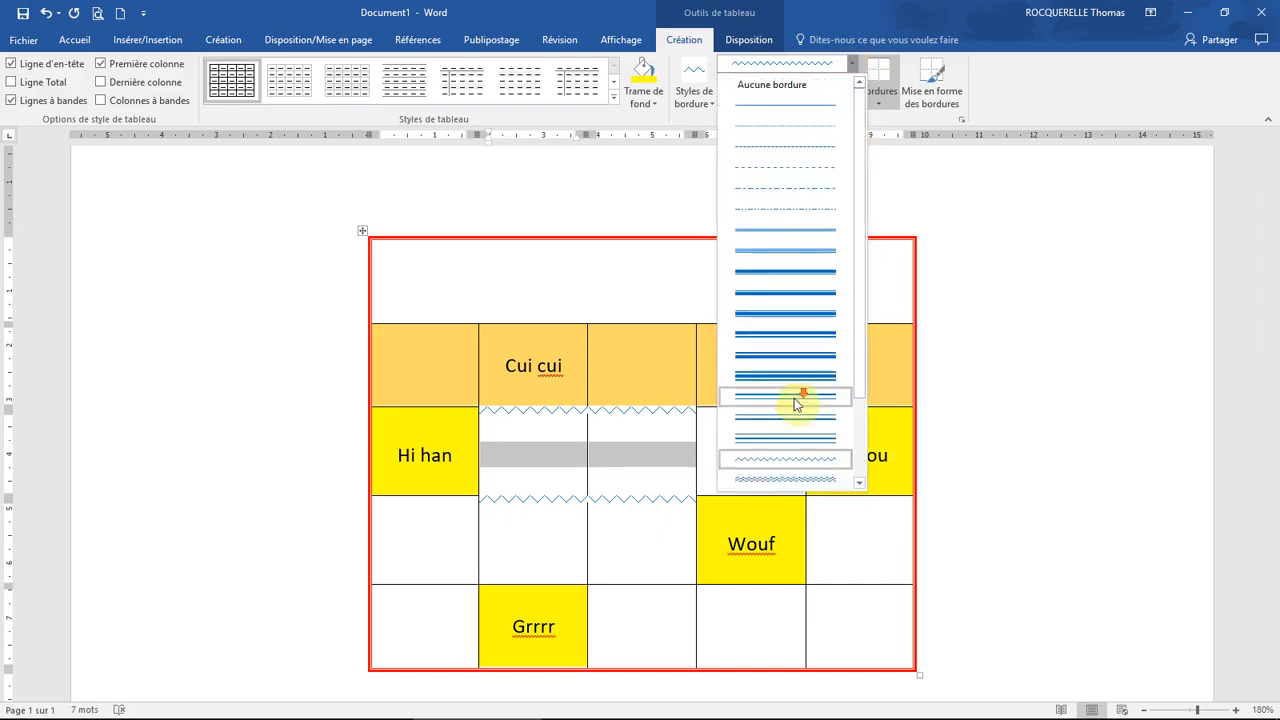
scroll(792, 420, "down", 2)
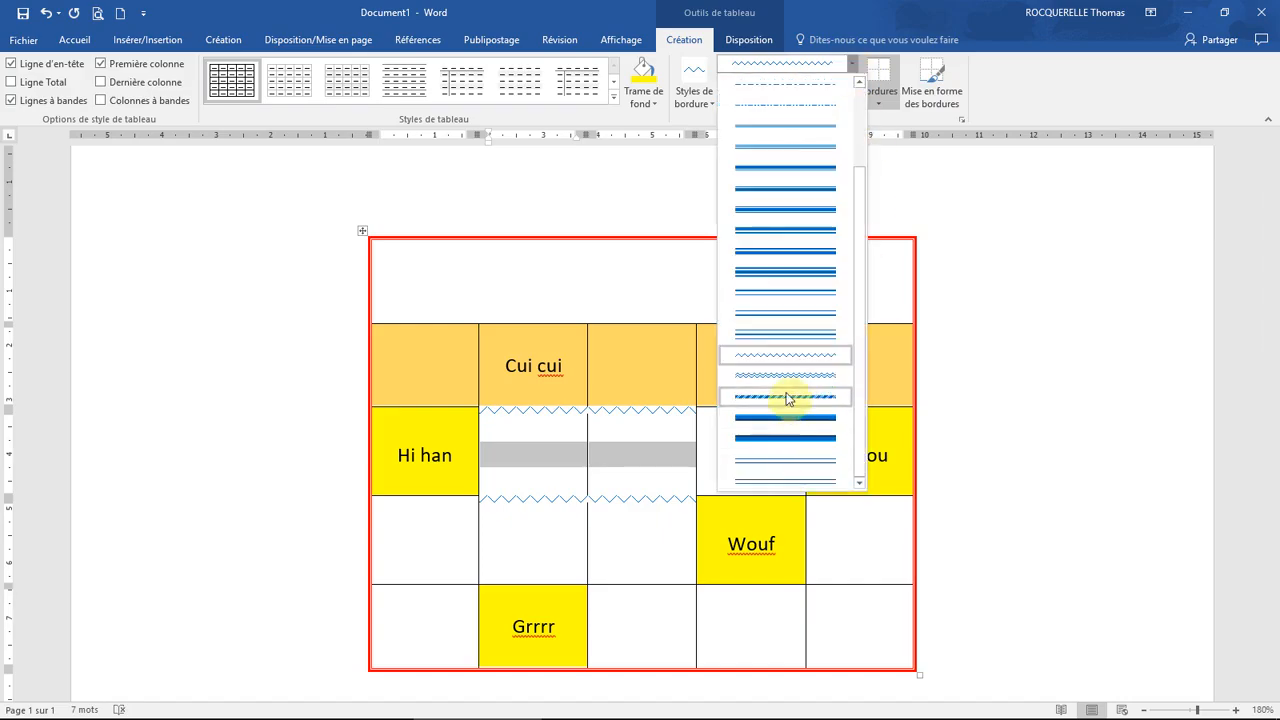
left_click(783, 397)
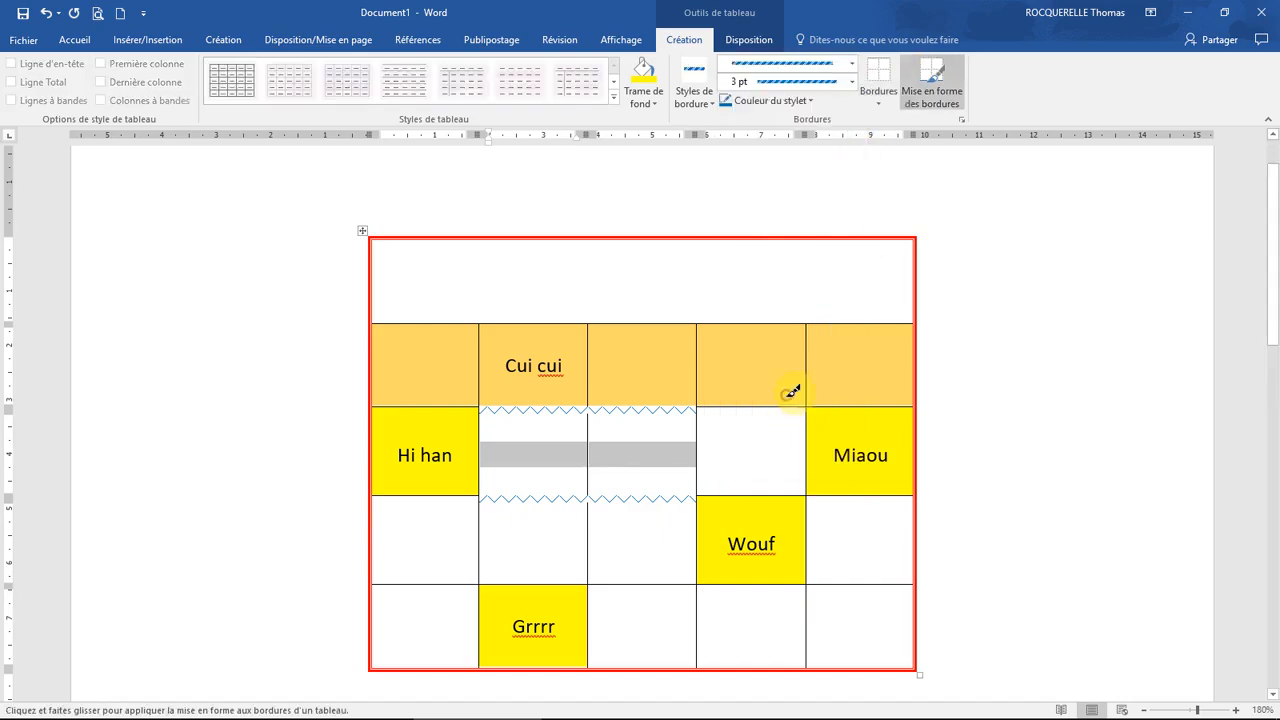
left_click(881, 100)
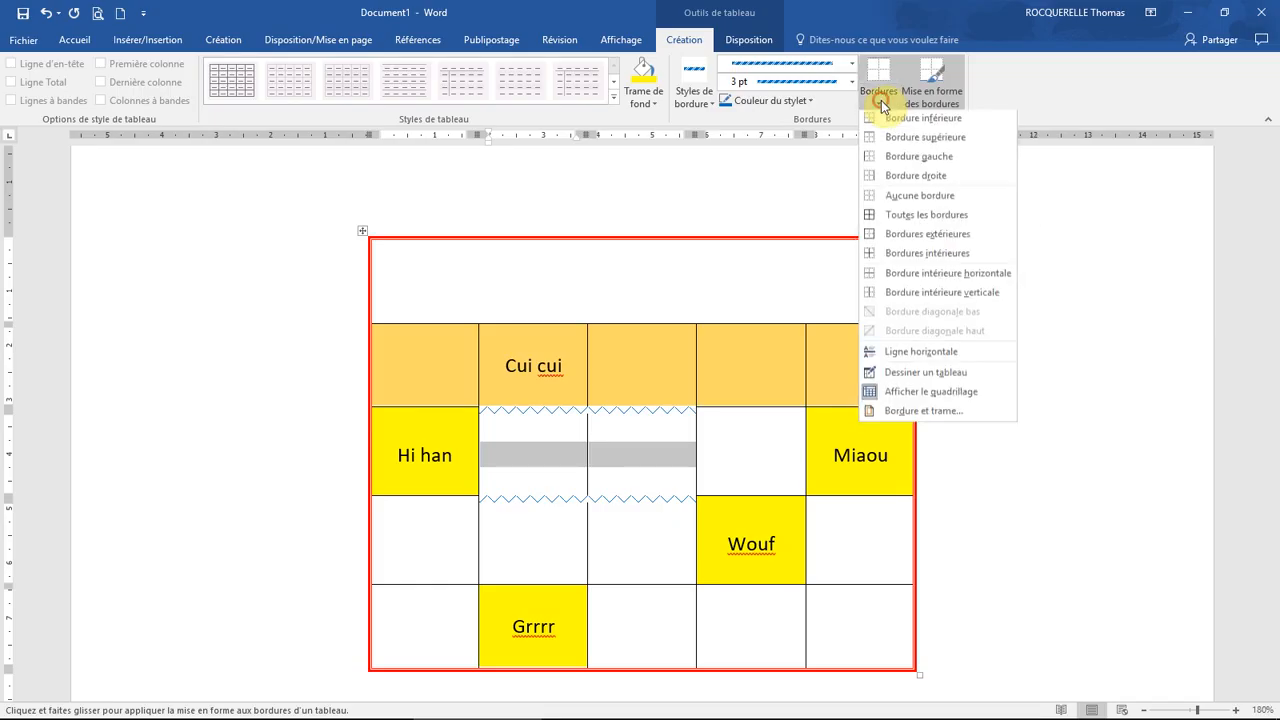
left_click(925, 258)
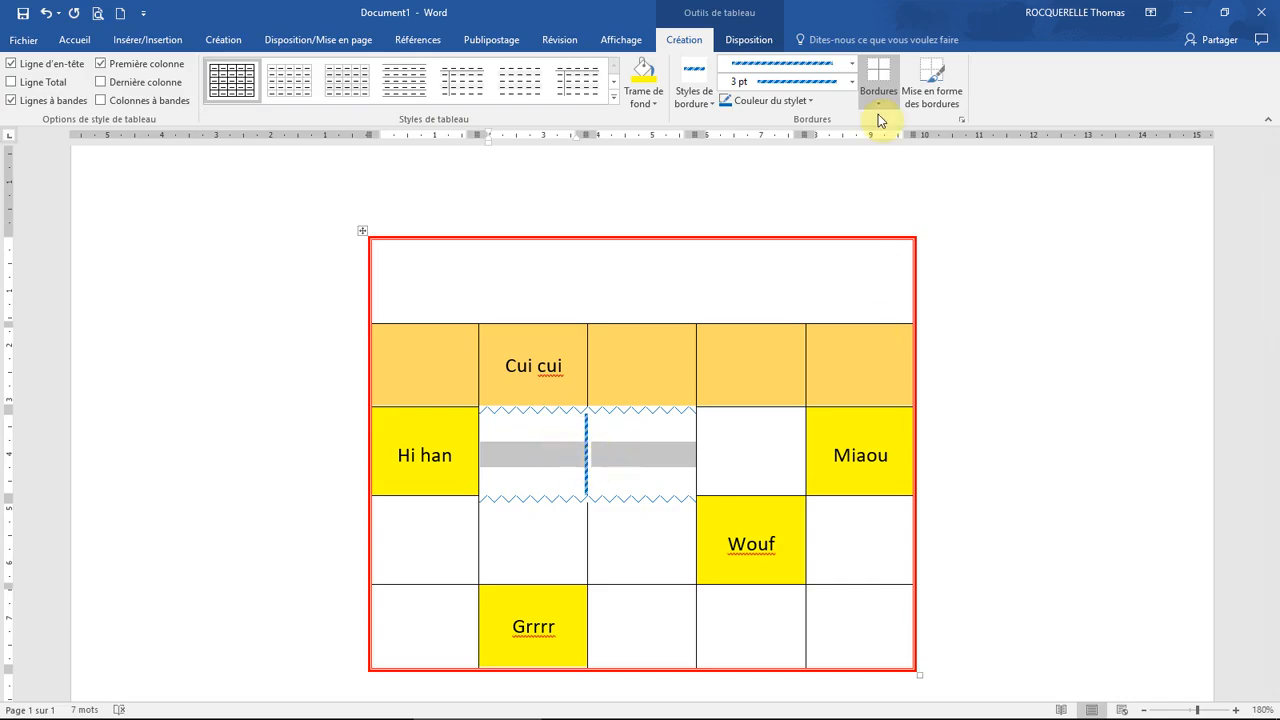
Step: Apply a red triple line with a thick middle stroke at 3 pt to the outside borders of the two selected cells
left_click(855, 66)
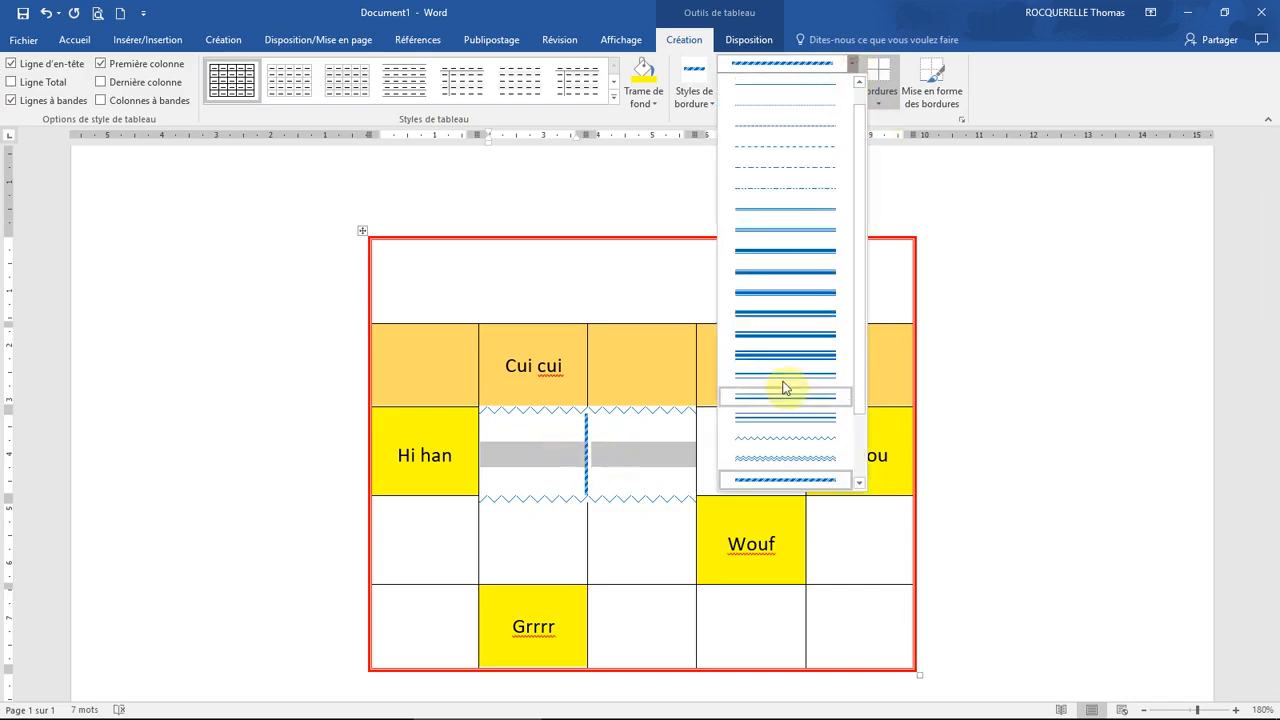
left_click(784, 355)
left_click(808, 100)
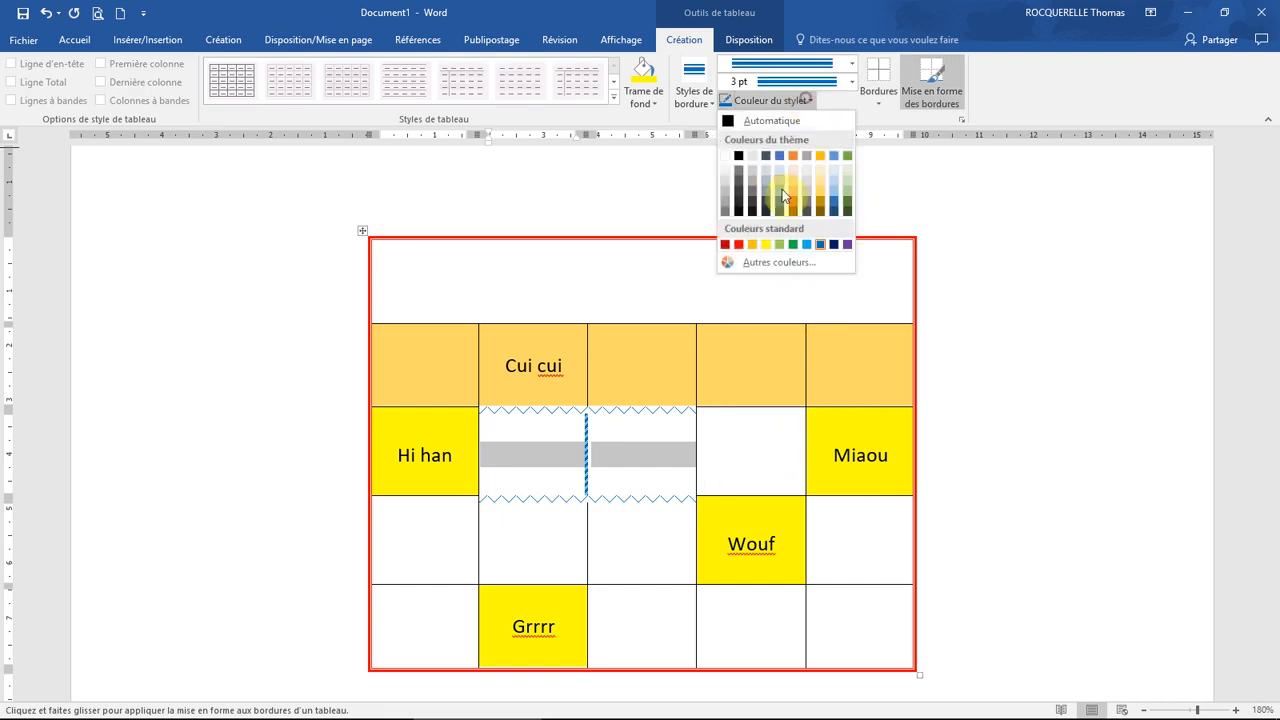
left_click(735, 241)
left_click(879, 95)
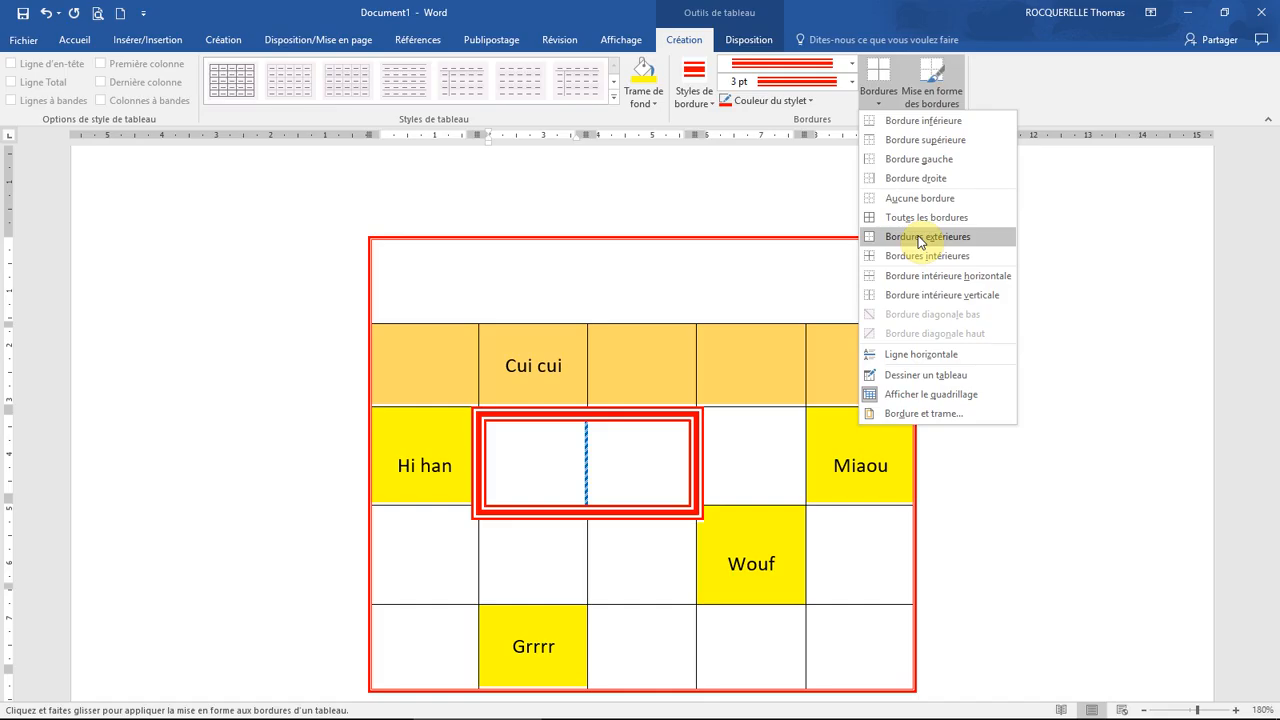
left_click(920, 237)
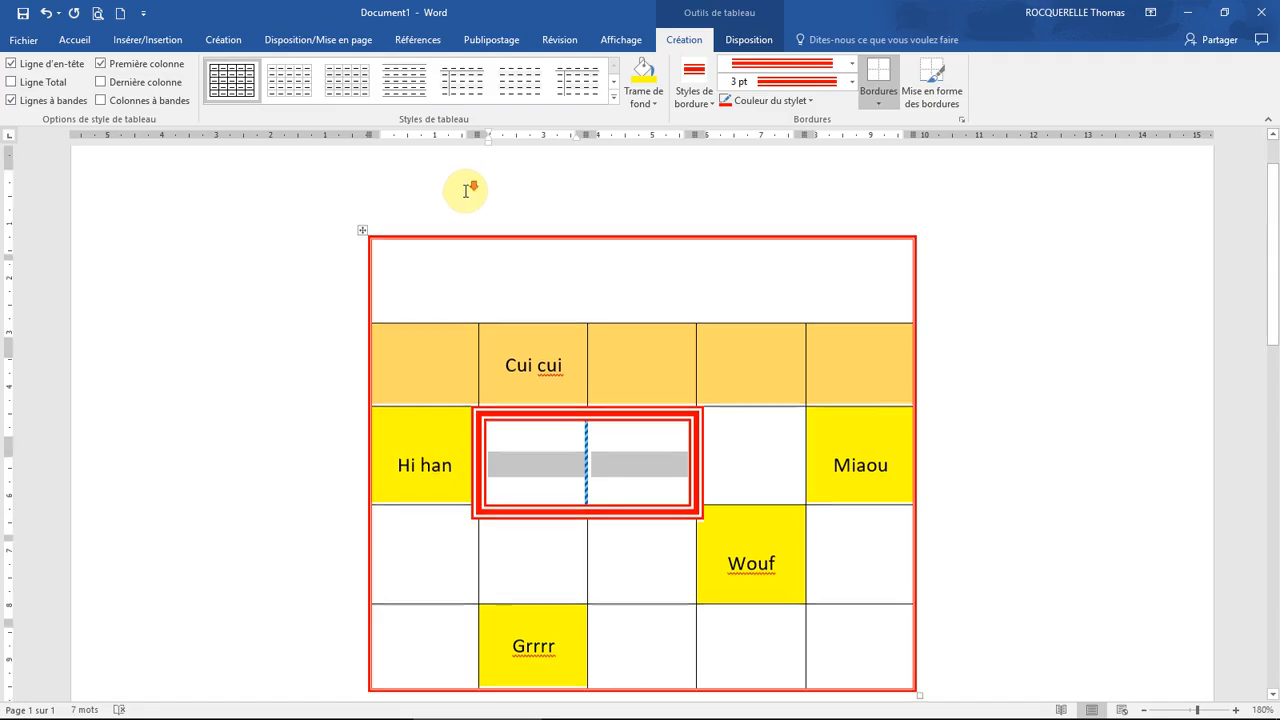
key("Delete")
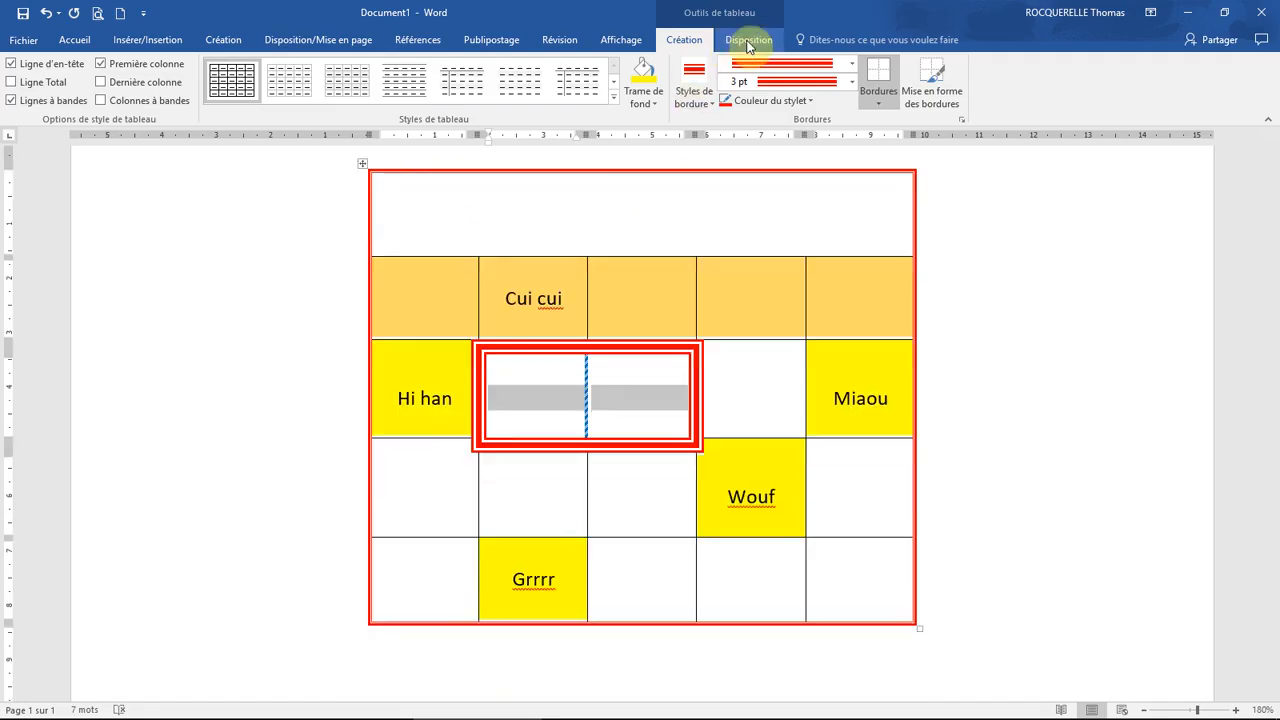
key("ctrl+z")
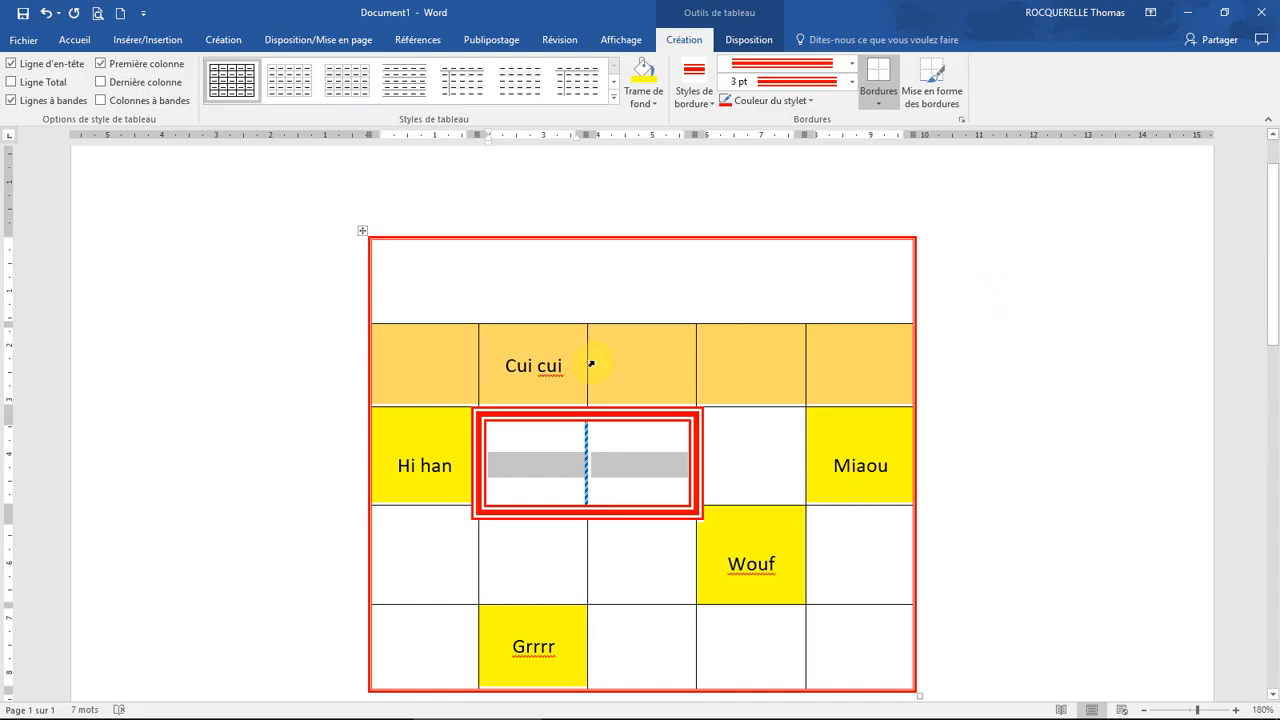
Step: Merge the three empty cells following "Cui cui" in the second row into one cell
left_click_drag(593, 361, 809, 356)
left_click(748, 40)
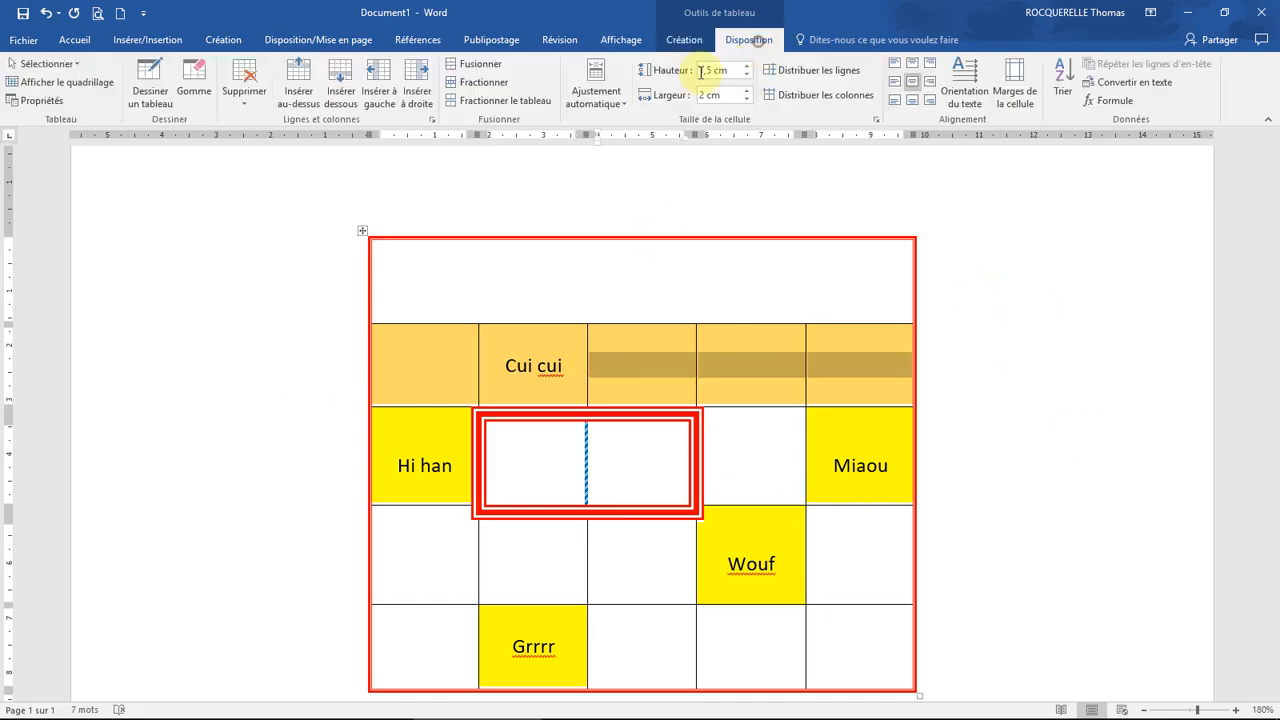
left_click(480, 63)
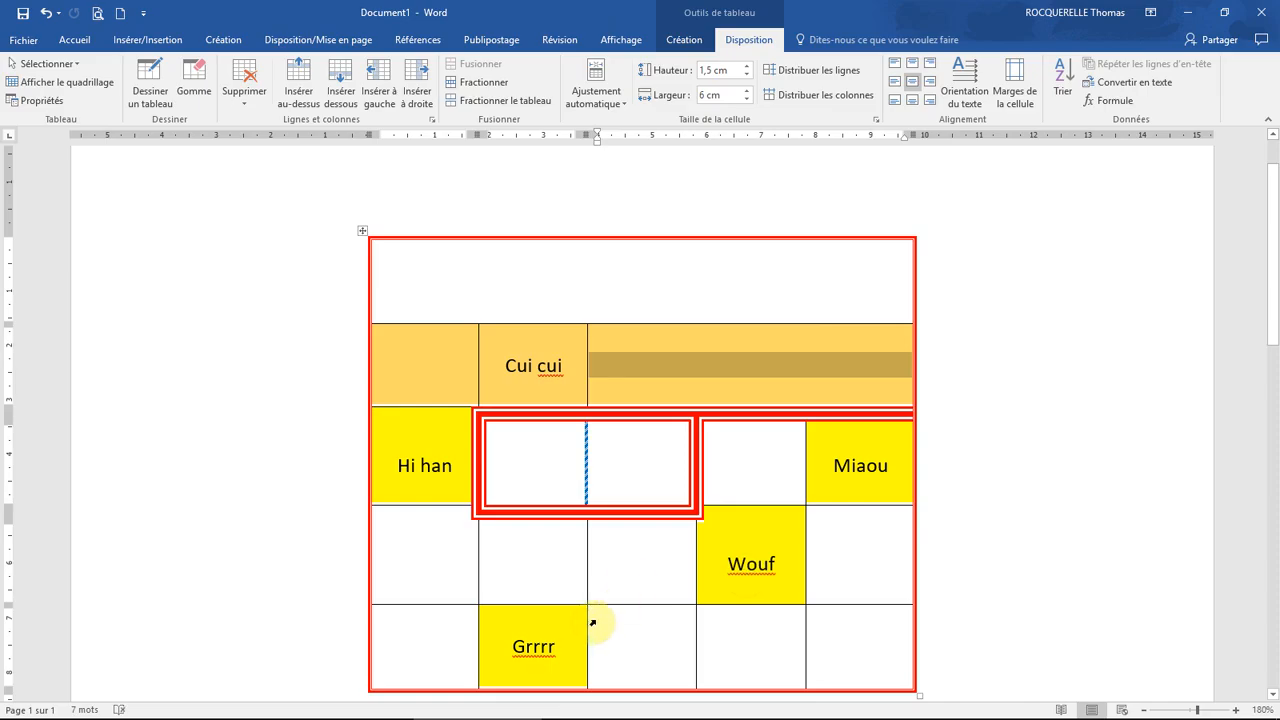
Step: Split the two empty cells following "Grrrr" into 5 columns and 1 row, merging them before the split
left_click_drag(680, 622, 752, 618)
left_click(484, 82)
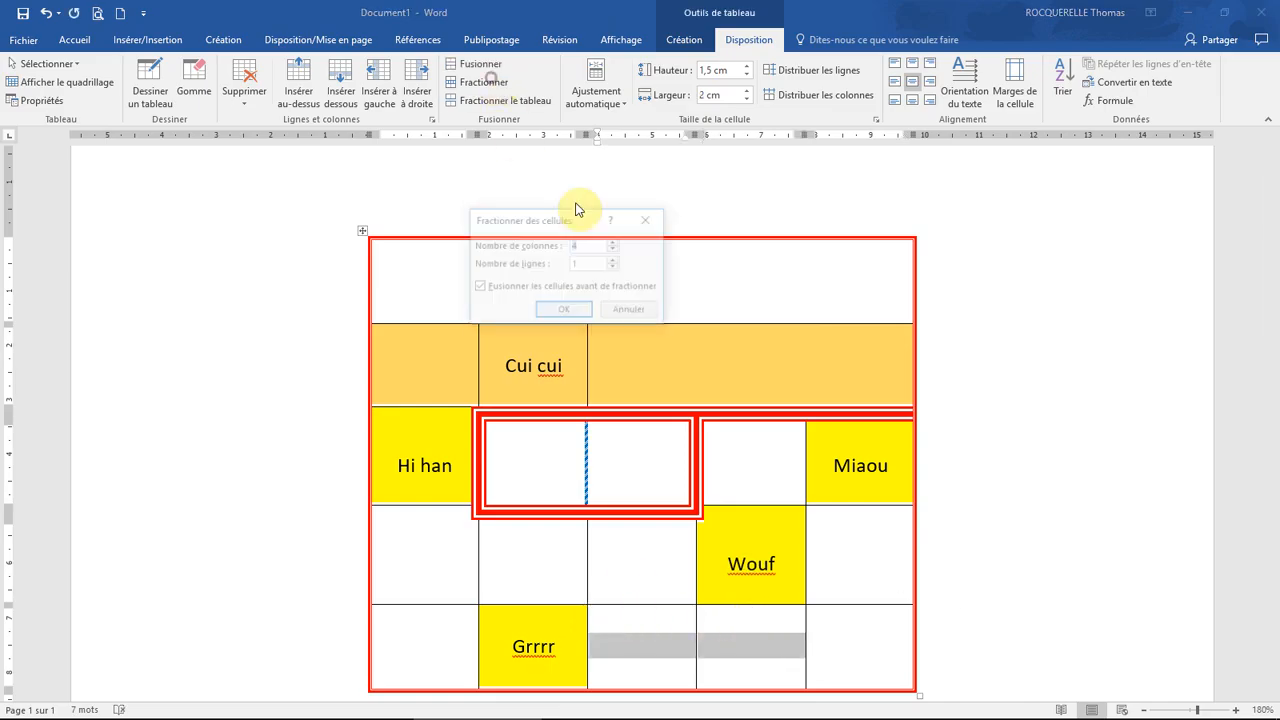
left_click(615, 242)
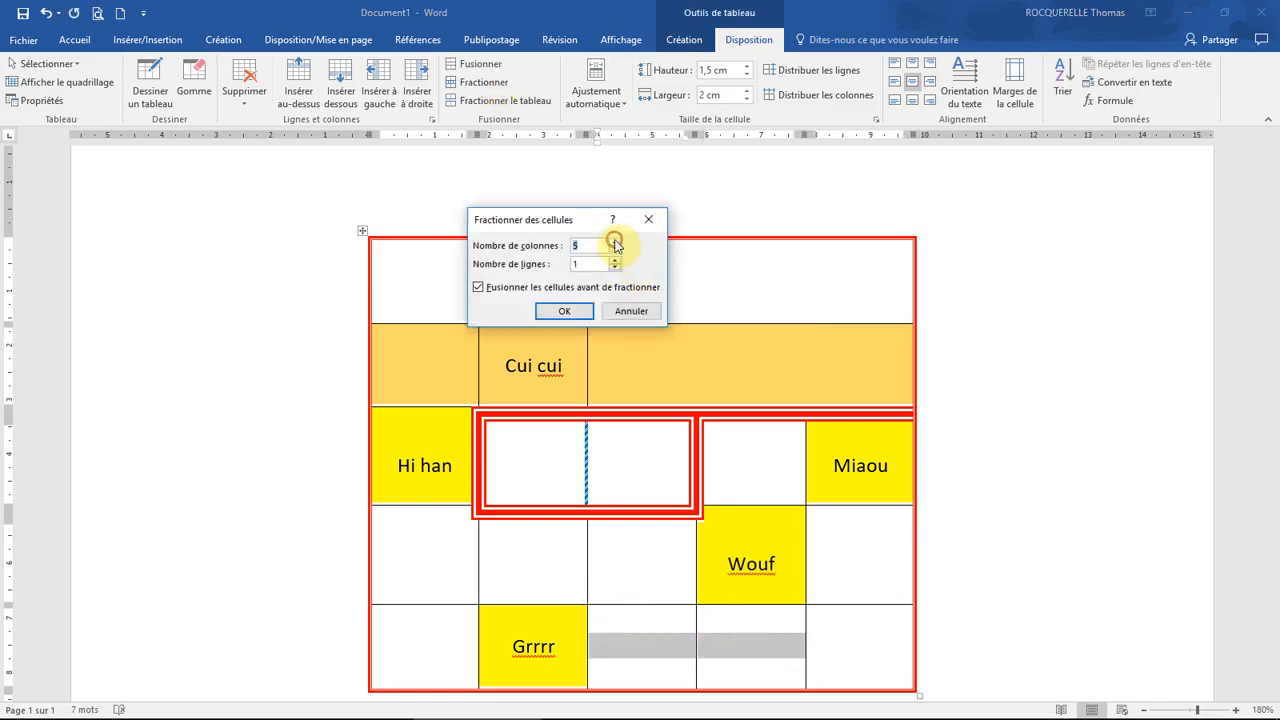
left_click(560, 311)
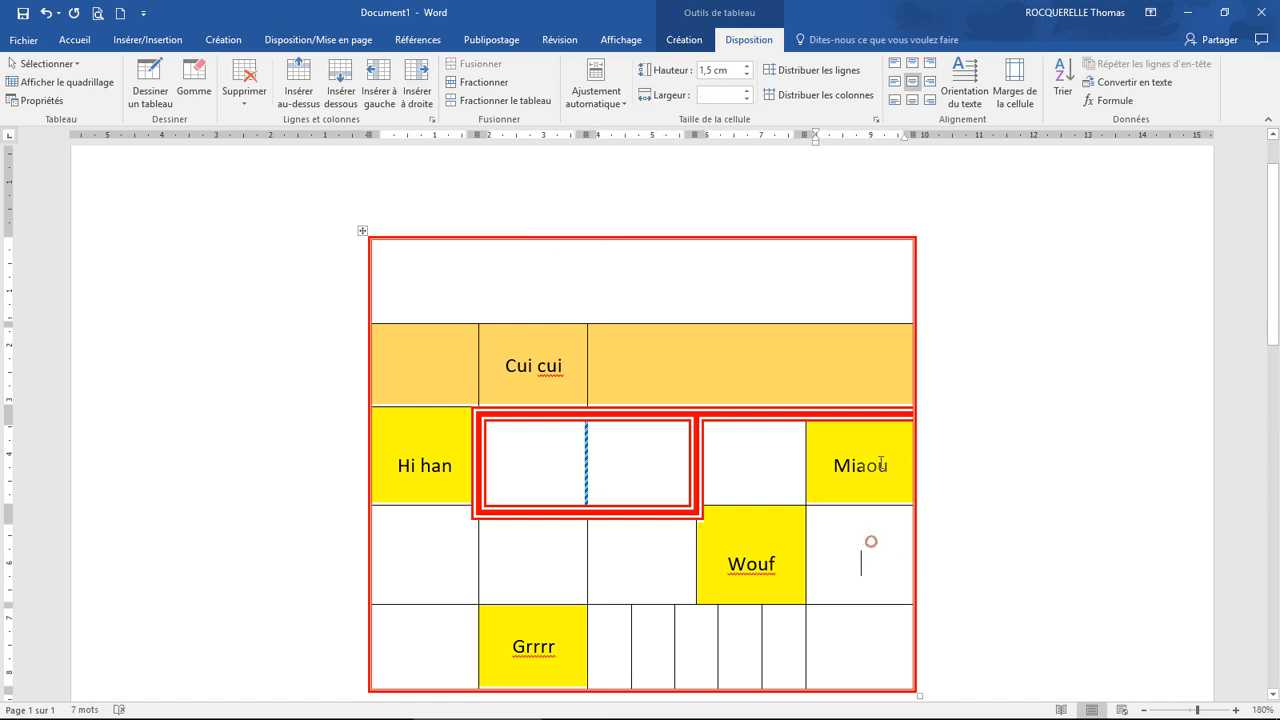